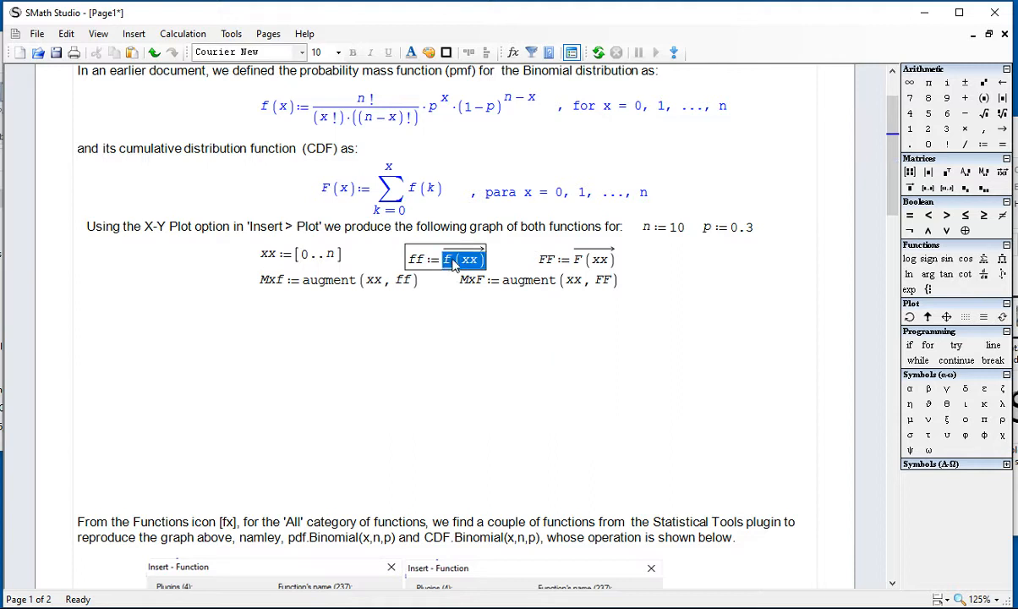
# Move the Mxf and MxF augment definitions together down to just above the paragraph about the Functions icon.
pyautogui.click(459, 290)
pyautogui.moveTo(616, 306)
pyautogui.mouseDown()
pyautogui.moveTo(586, 281)
pyautogui.moveTo(399, 297)
pyautogui.moveTo(388, 281)
pyautogui.mouseUp()
pyautogui.moveTo(393, 286)
pyautogui.mouseDown()
pyautogui.moveTo(390, 387)
pyautogui.moveTo(367, 469)
pyautogui.mouseUp()
# Delete the ff and FF definitions on the row beside the xx range definition.
pyautogui.moveTo(447, 282); pyautogui.dragTo(448, 270)
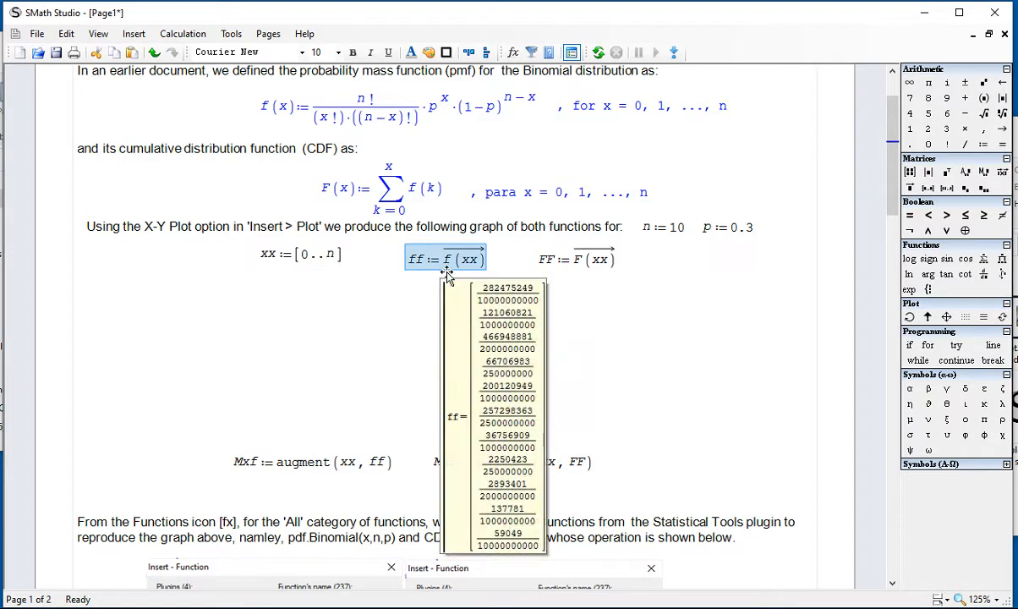
pyautogui.press('Delete')
pyautogui.moveTo(580, 289); pyautogui.dragTo(567, 267)
pyautogui.press('Delete')
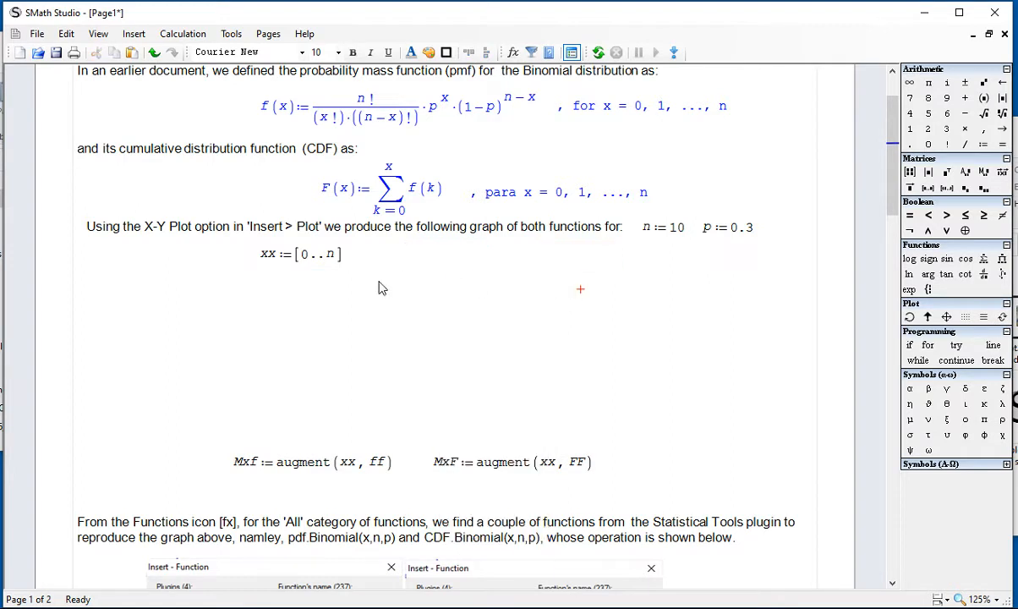
# Define ff as f(xx) beside the xx definition and apply the vectorize operator to f(xx).
pyautogui.click(388, 253)
pyautogui.write('ff:=')
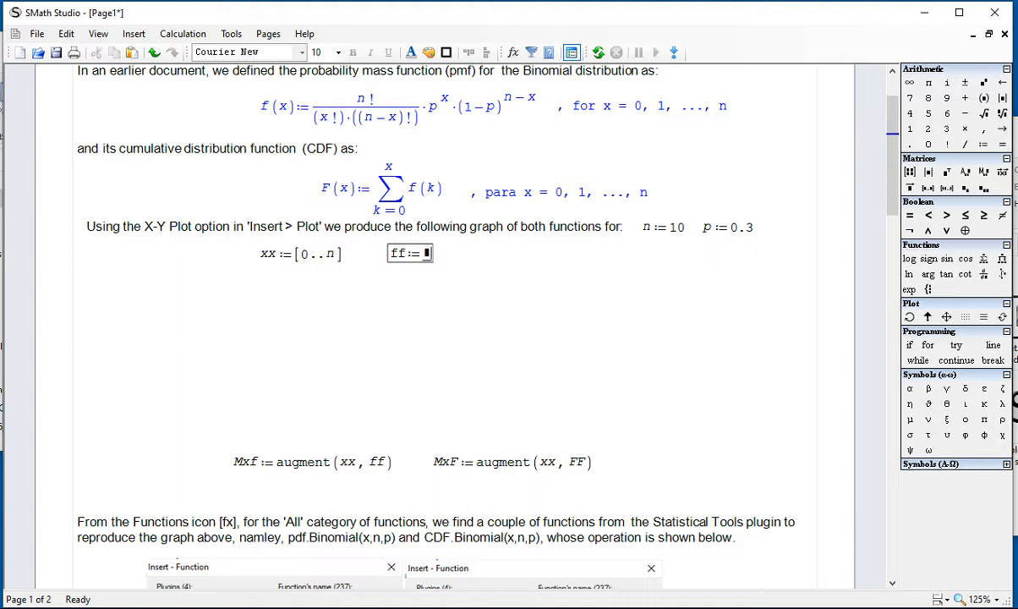
pyautogui.write('f(')
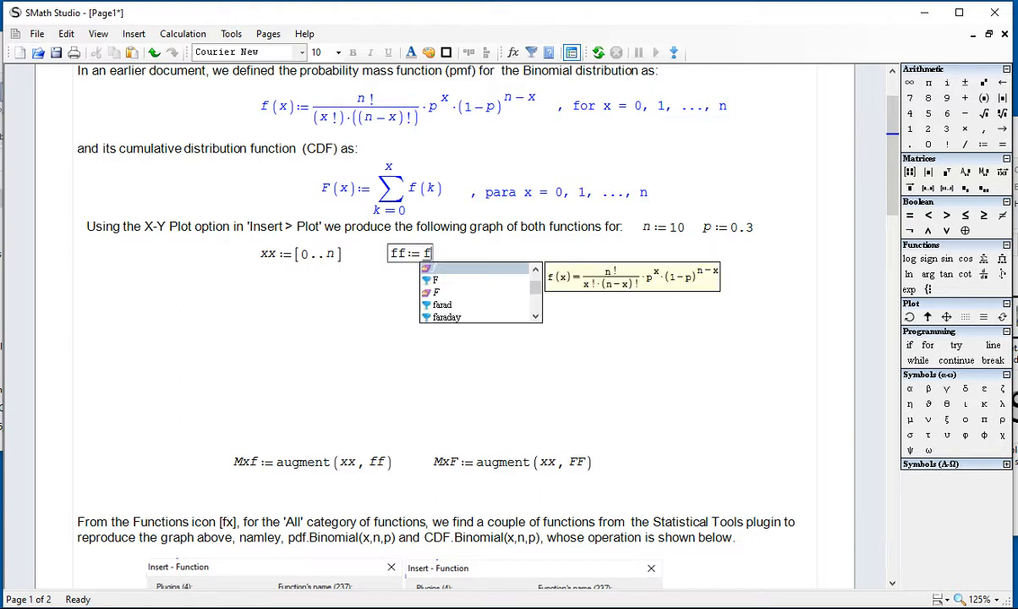
pyautogui.write('xx')
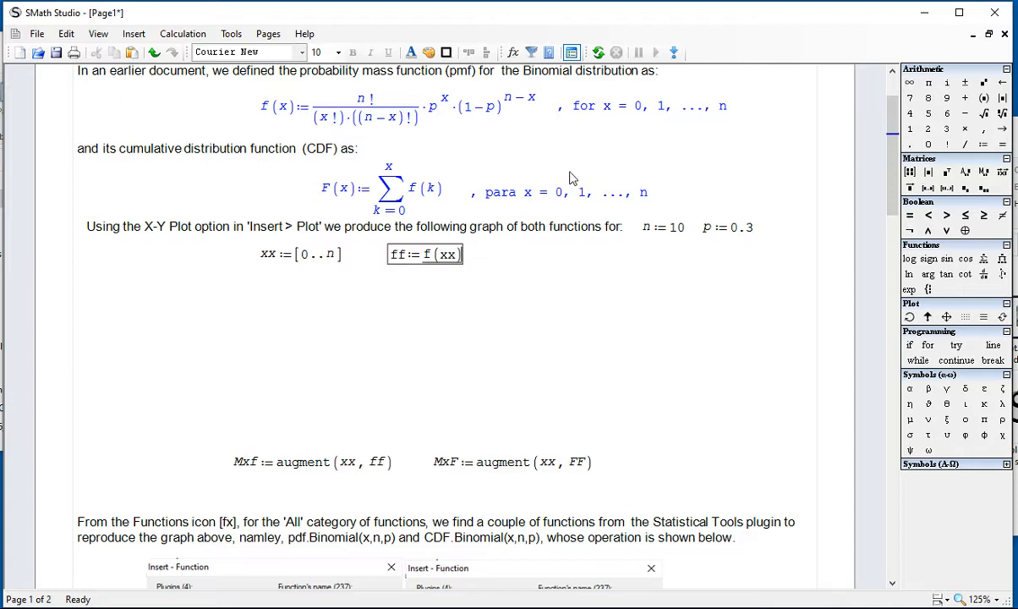
pyautogui.click(911, 189)
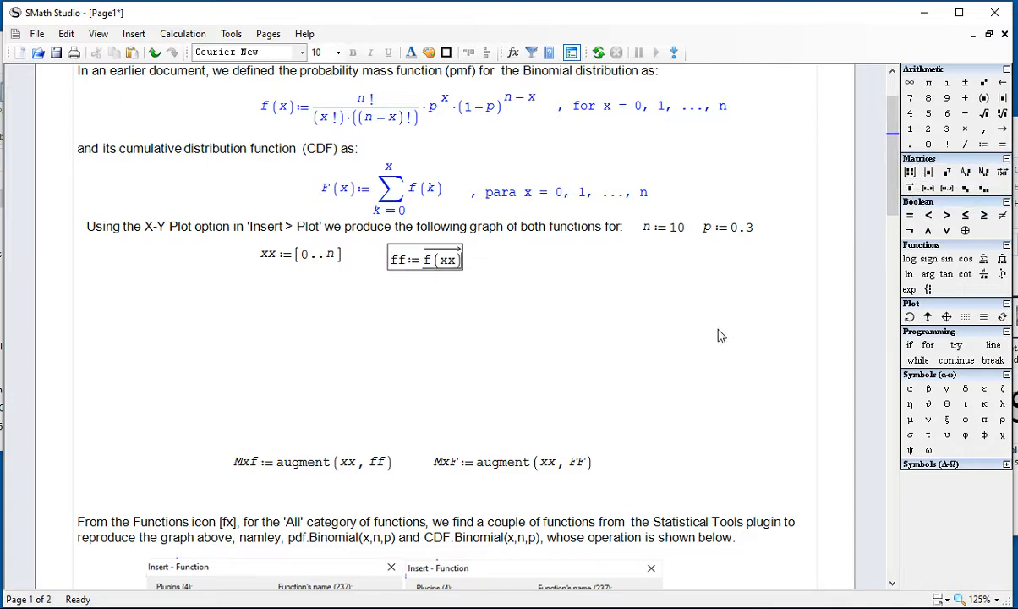
# Define FF as F(x) beside the ff definition and apply the vectorize operator to F(x).
pyautogui.click(502, 245)
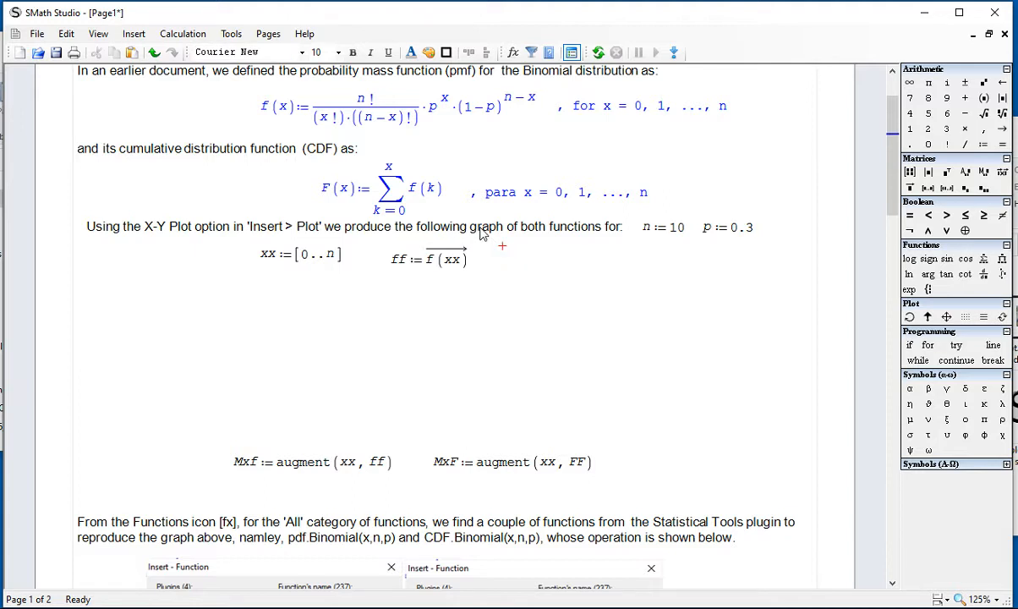
pyautogui.write('FF := ')
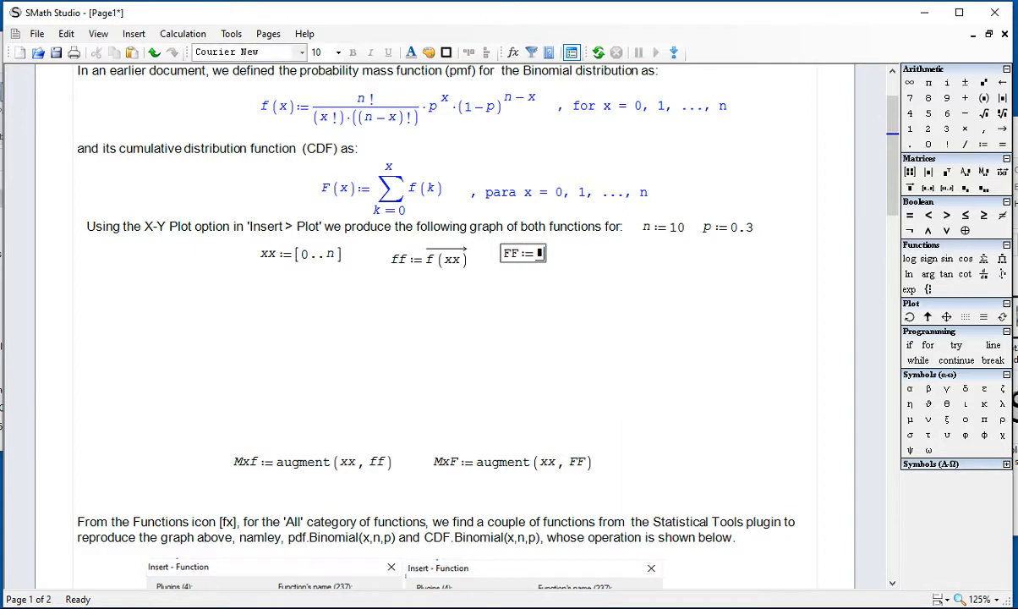
pyautogui.write('F(x)')
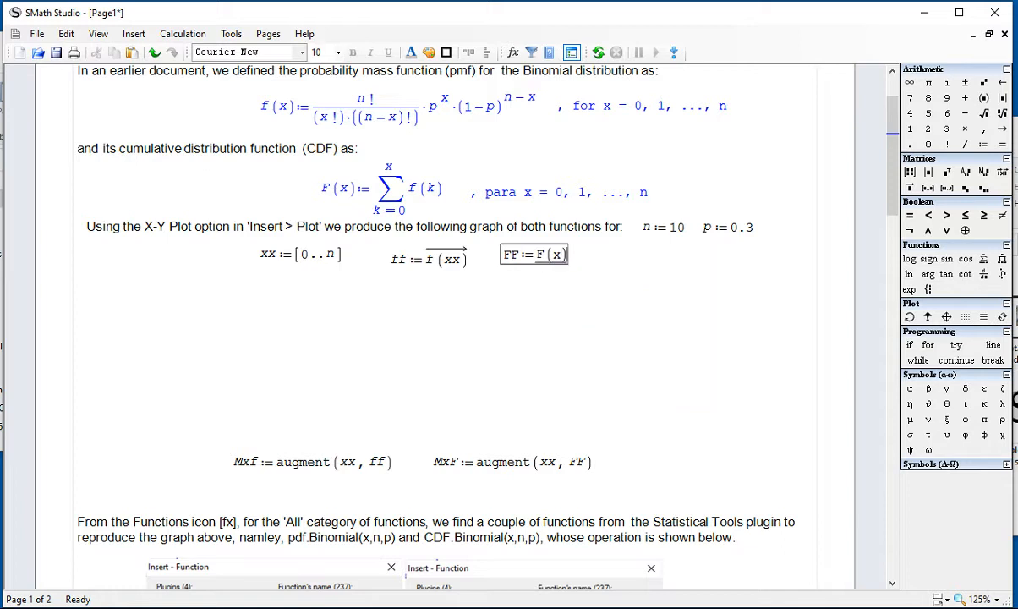
pyautogui.click(910, 189)
pyautogui.click(693, 376)
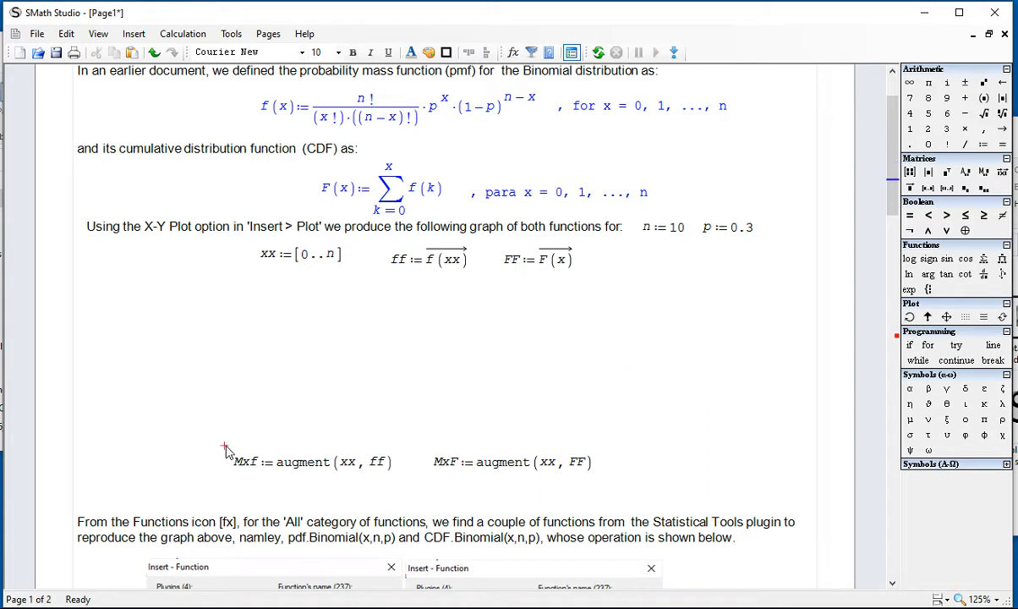
# Define Mxf as augment(xx, ff) directly below the xx definition.
pyautogui.moveTo(223, 443); pyautogui.dragTo(359, 475)
pyautogui.click(258, 280)
pyautogui.write('Mxf:')
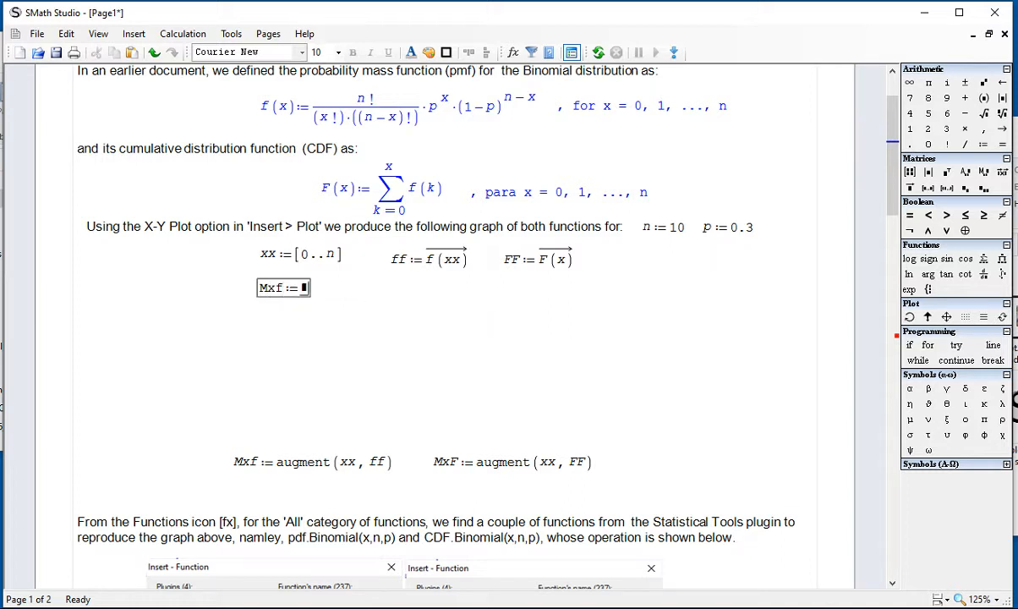
pyautogui.write('augment')
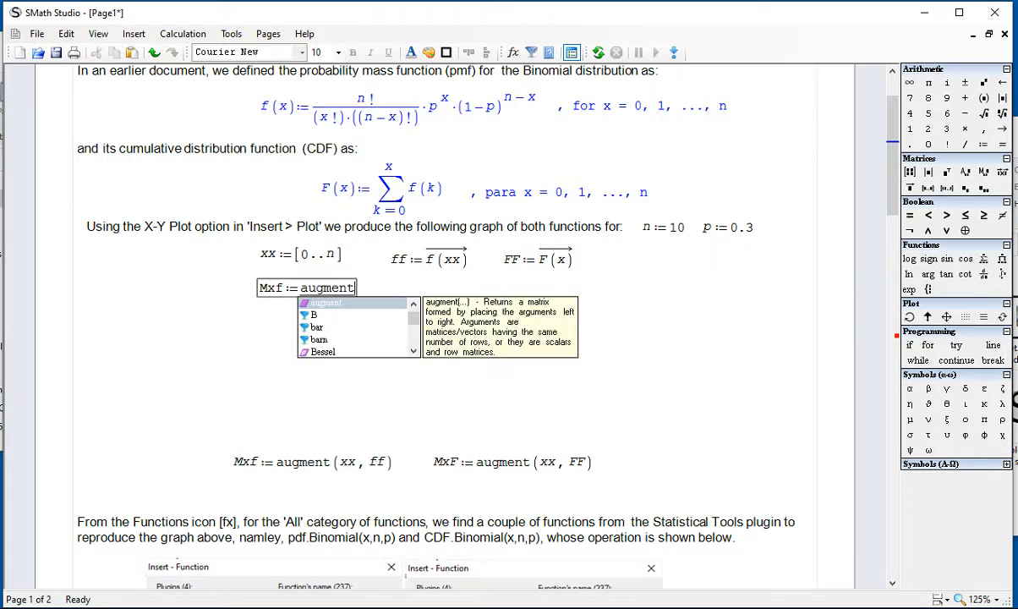
pyautogui.write('(xx,ff')
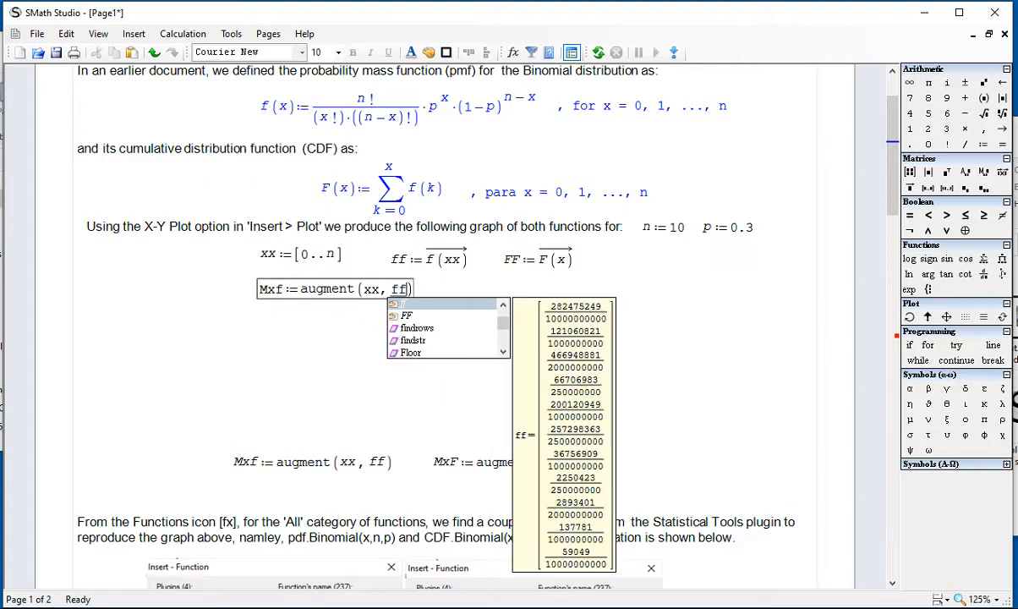
# Define MxF as augment(xx, FF) beside the new Mxf definition, and delete the two older augment definitions further down.
pyautogui.click(450, 288)
pyautogui.write('MxF:=')
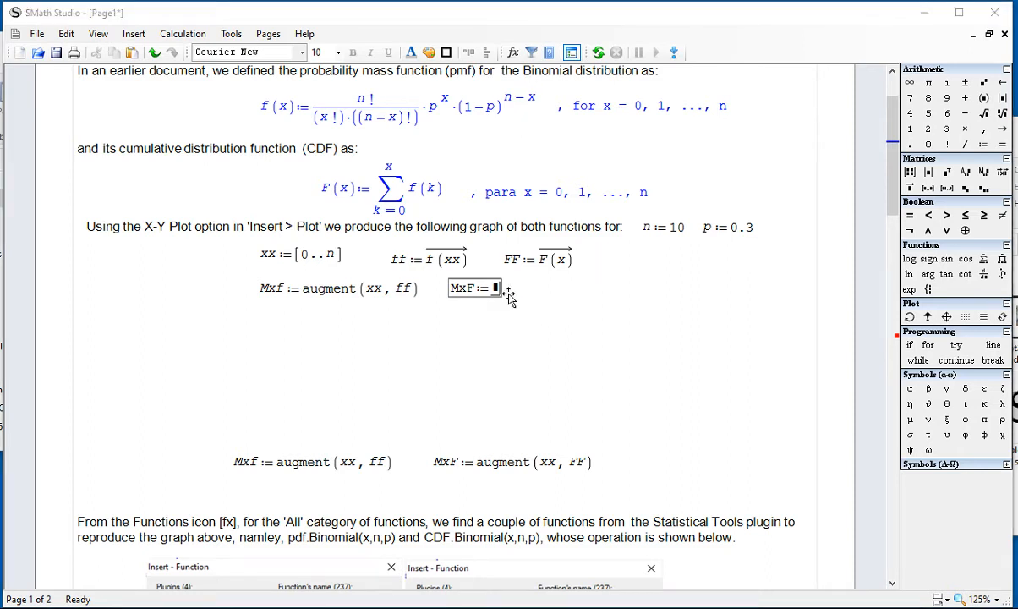
pyautogui.write('au')
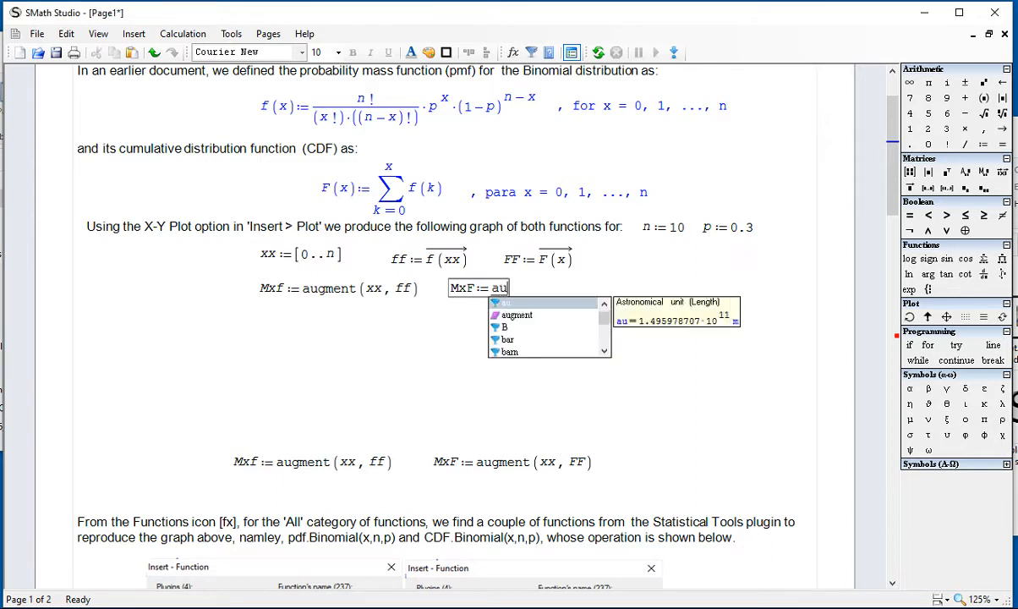
pyautogui.write('gment(xx')
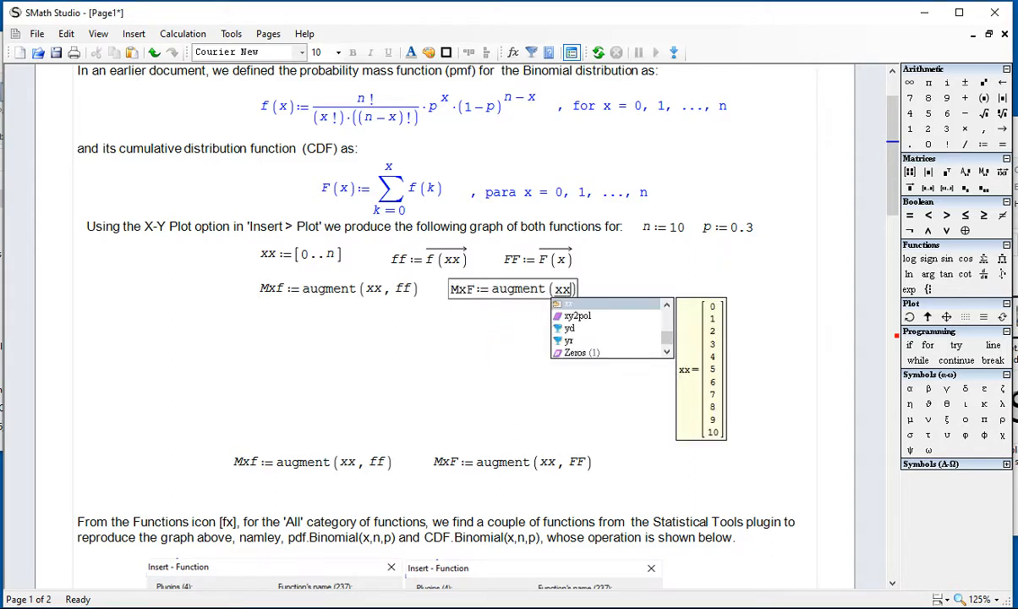
pyautogui.write(', FF')
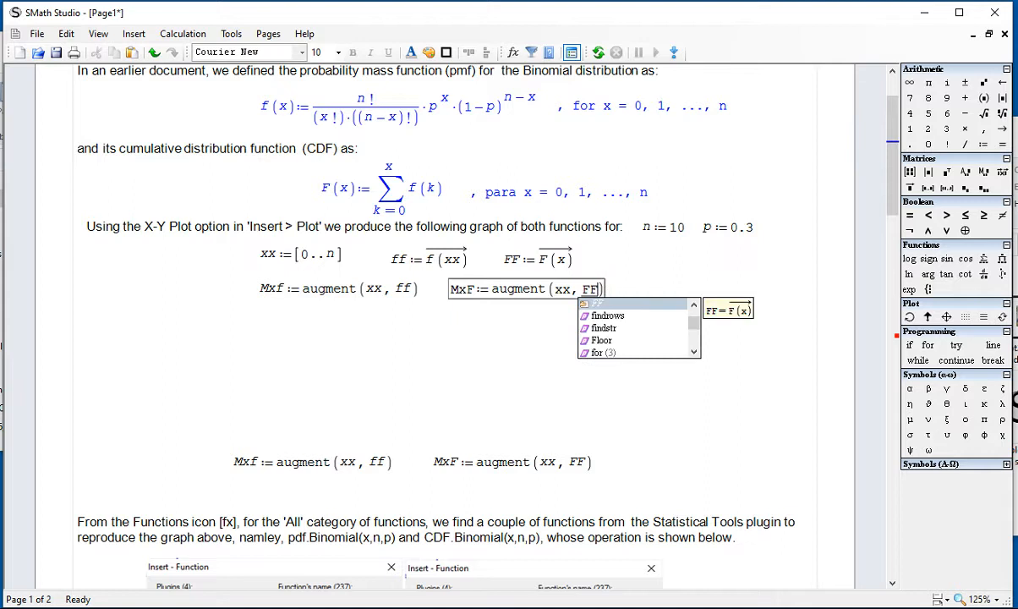
pyautogui.click(450, 296)
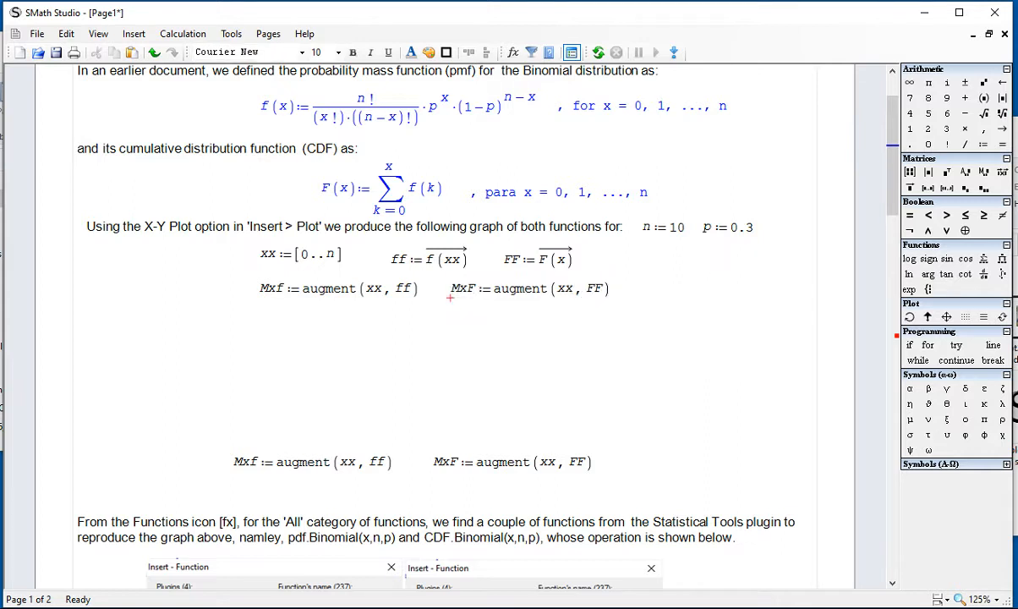
pyautogui.moveTo(606, 479); pyautogui.dragTo(309, 478)
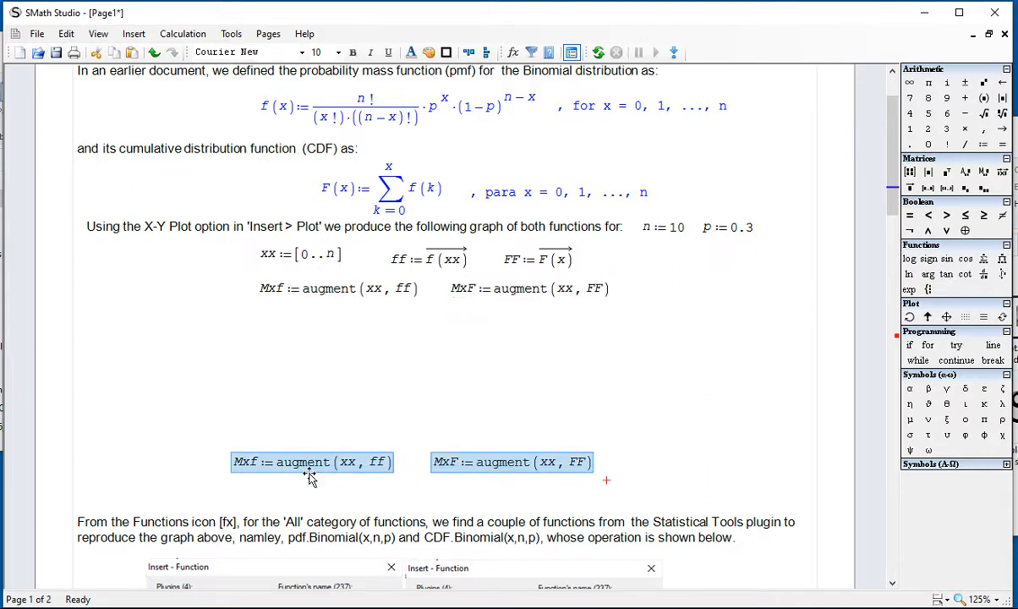
pyautogui.press('Delete')
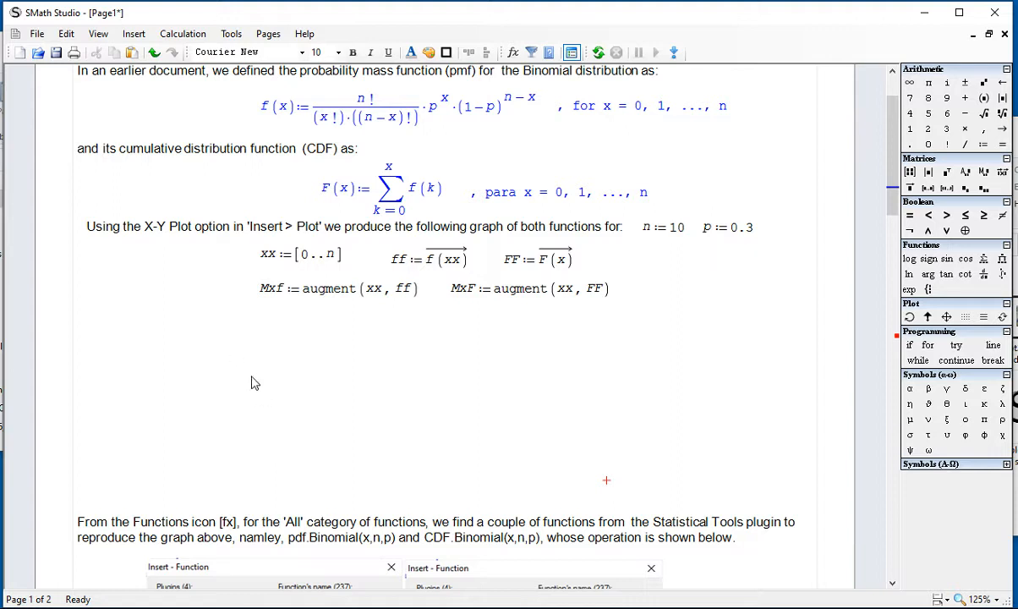
# Evaluate Mxf numerically and place the resulting matrix directly below its definition.
pyautogui.write('Mxf=')
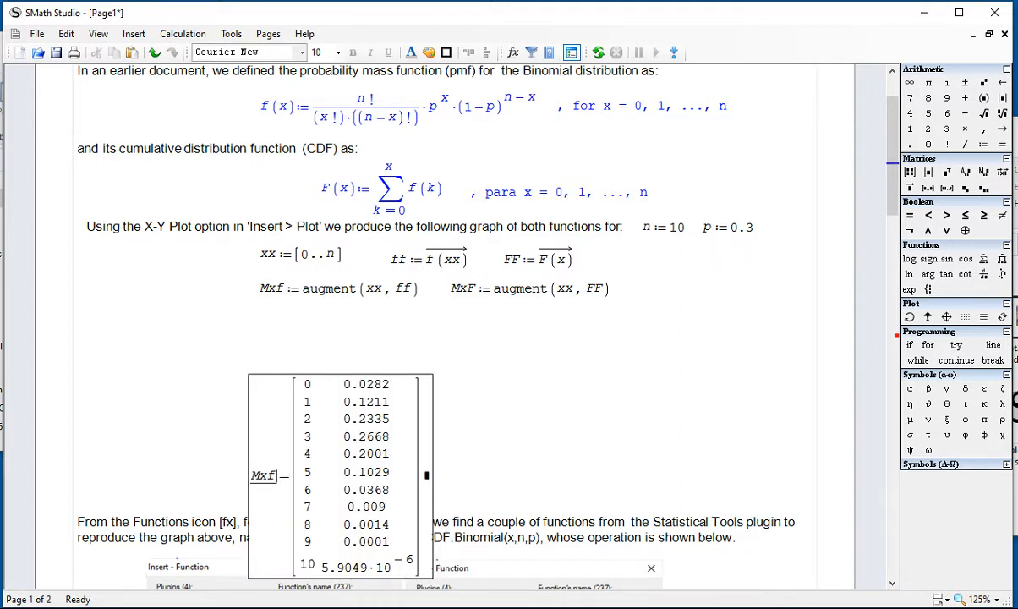
pyautogui.moveTo(441, 410); pyautogui.dragTo(385, 414)
pyautogui.moveTo(387, 414); pyautogui.dragTo(398, 345)
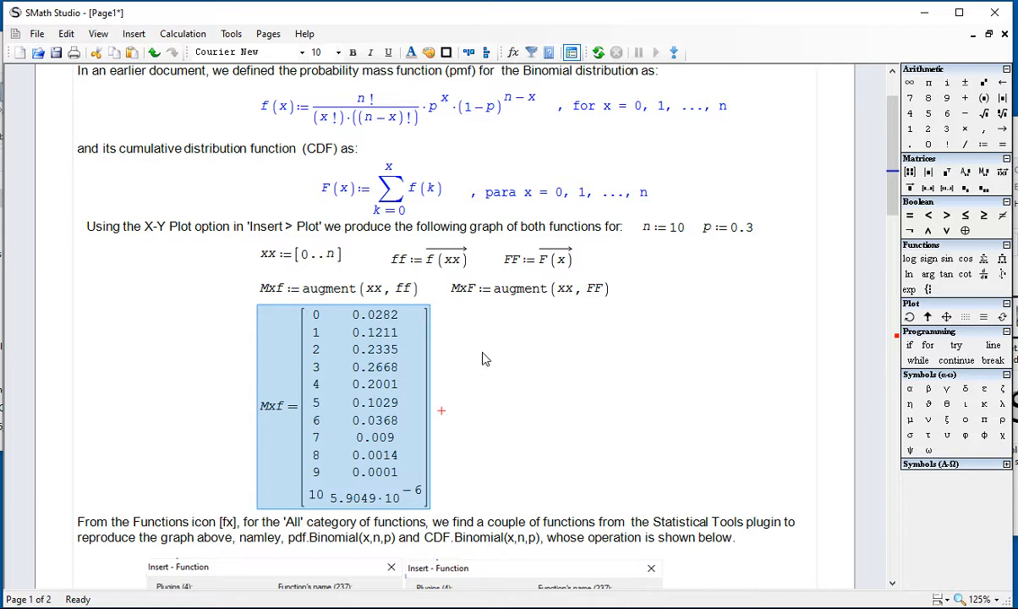
# Try to evaluate MxF beside the Mxf matrix and erase the expression.
pyautogui.click(493, 394)
pyautogui.write('M')
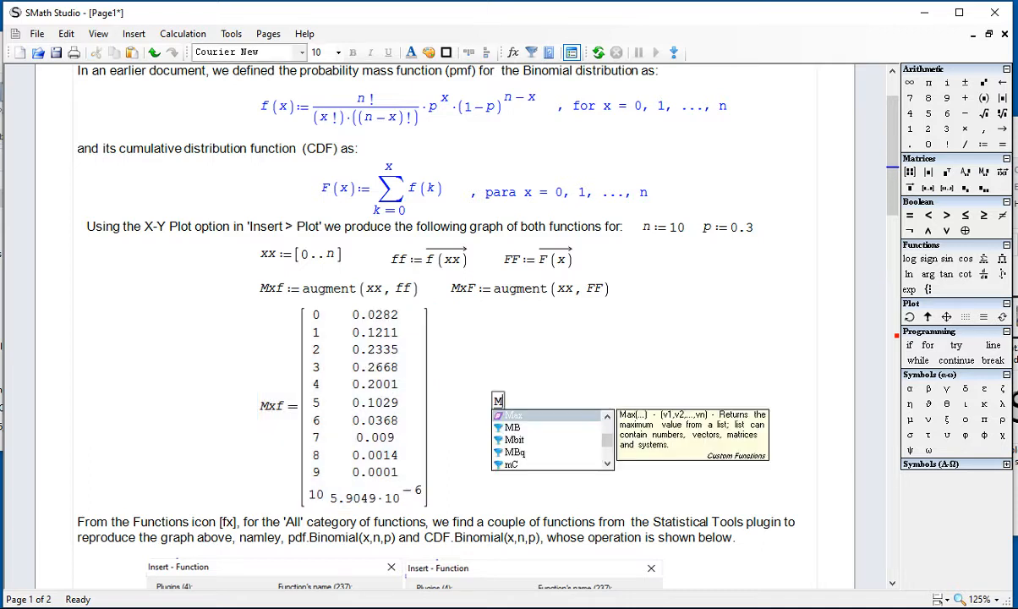
pyautogui.write('xF:')
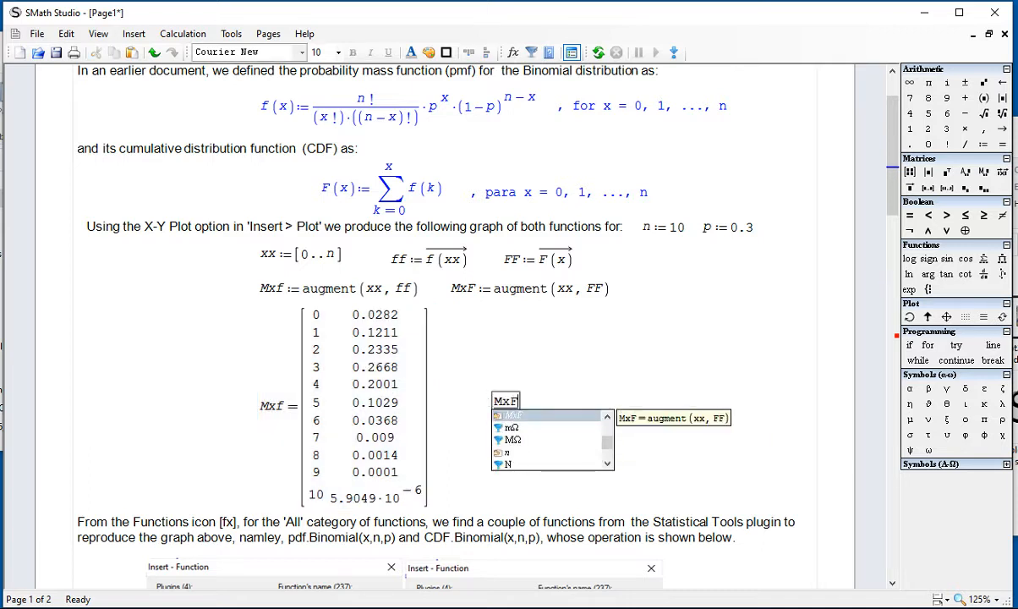
pyautogui.press('BackSpace')
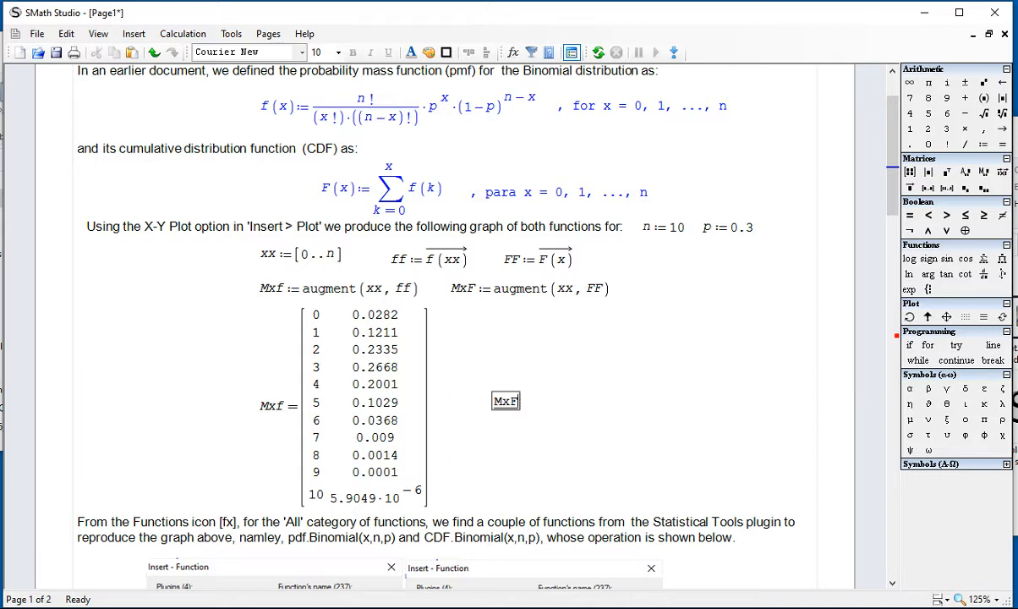
pyautogui.press('BackSpace')
pyautogui.press('BackSpace')
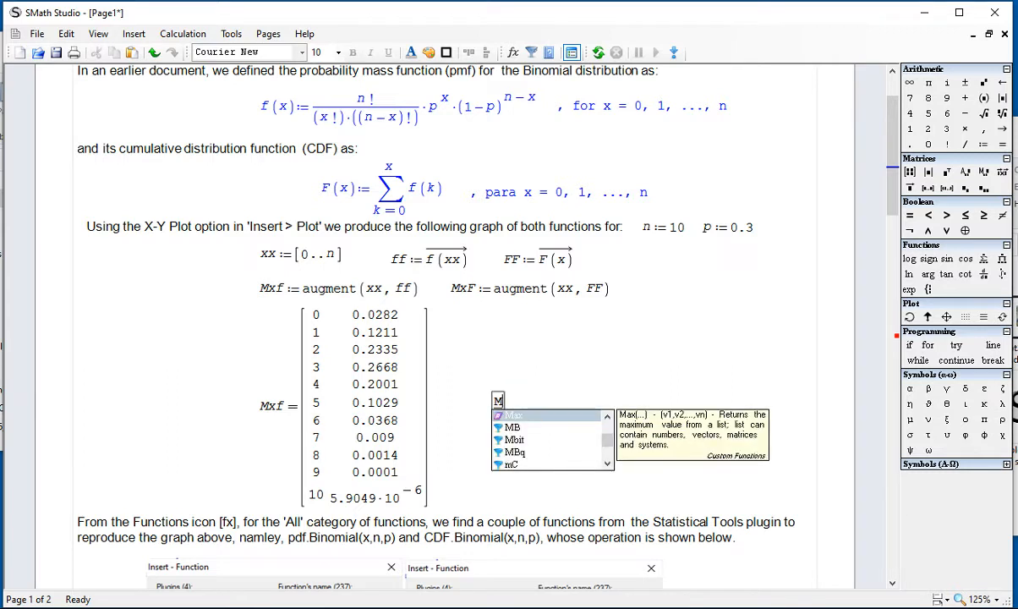
pyautogui.write('xF=')
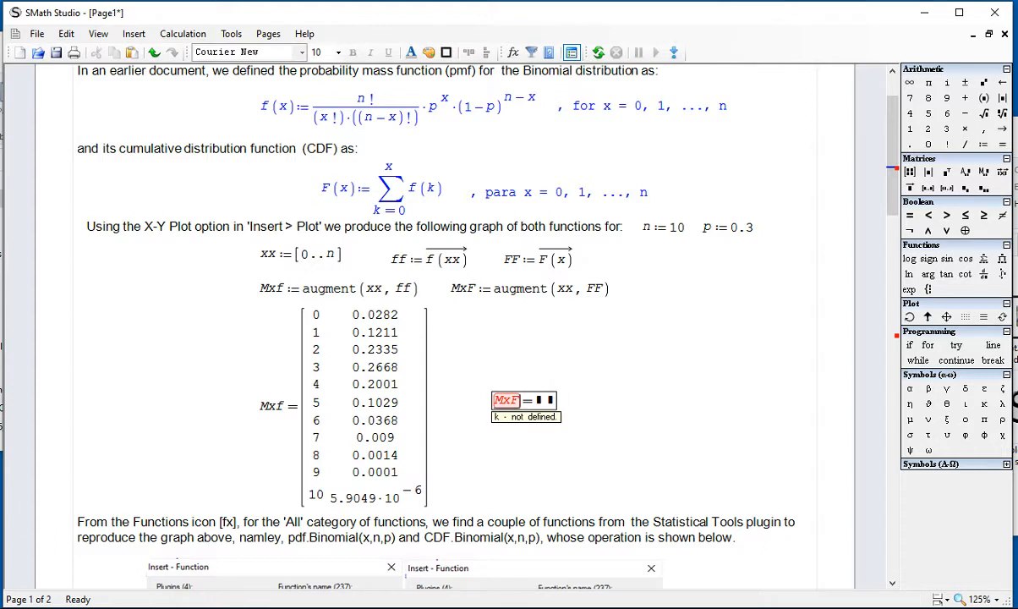
pyautogui.press('BackSpace')
pyautogui.press('BackSpace')
pyautogui.press('BackSpace')
pyautogui.press('BackSpace')
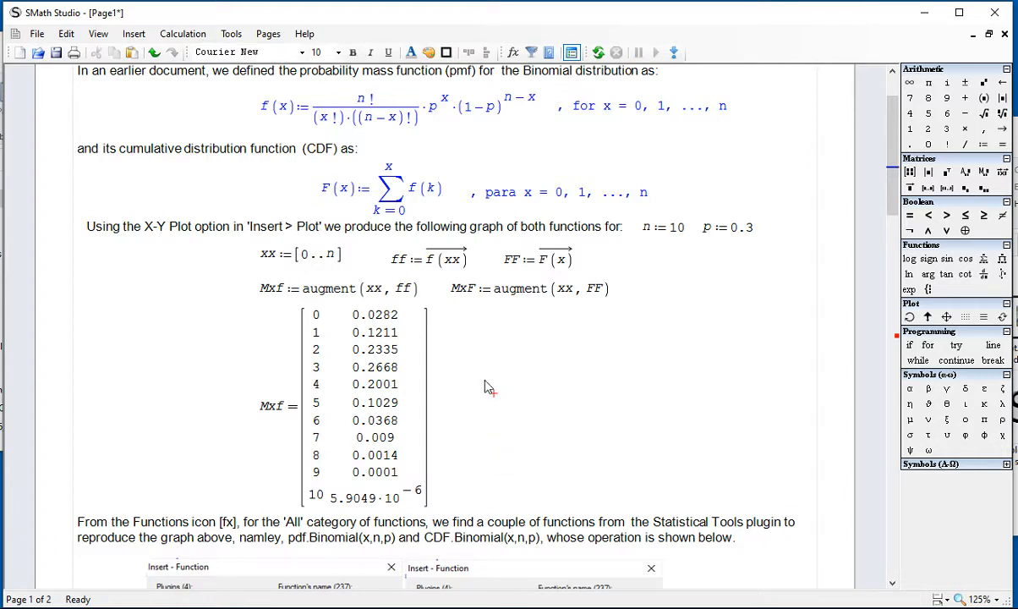
# Change the argument of F in the FF definition to xx.
pyautogui.click(528, 358)
pyautogui.click(560, 263)
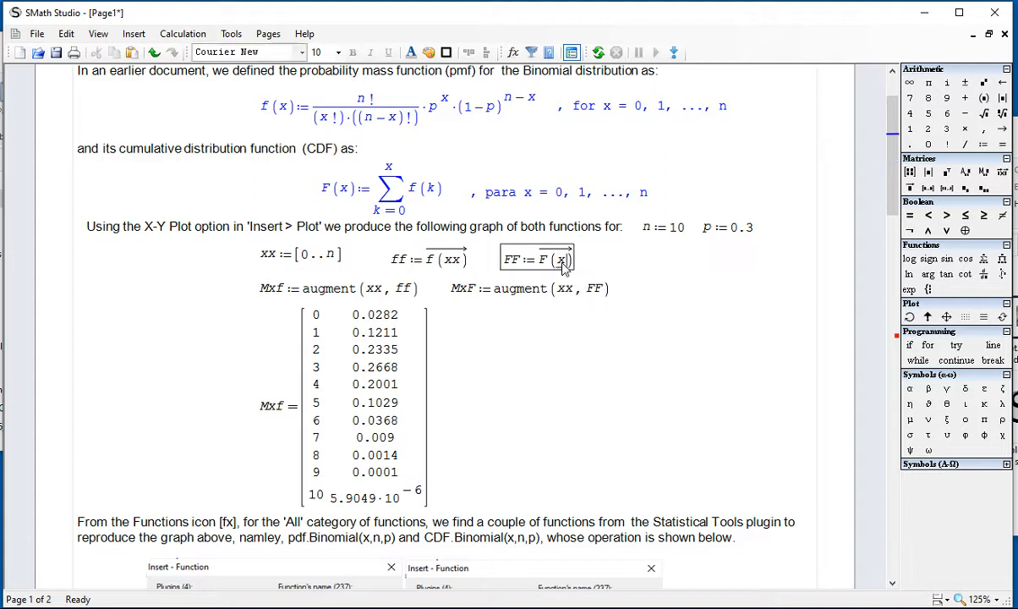
pyautogui.write('x')
pyautogui.click(510, 402)
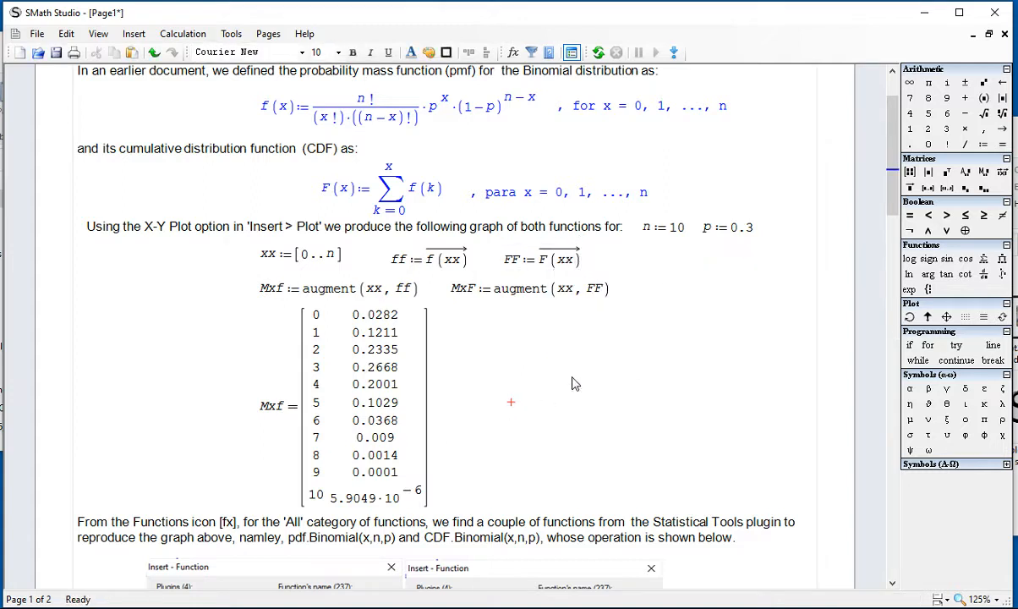
# Evaluate MxF and place the resulting matrix below its definition, beside the Mxf matrix.
pyautogui.click(466, 393)
pyautogui.write('MxF=')
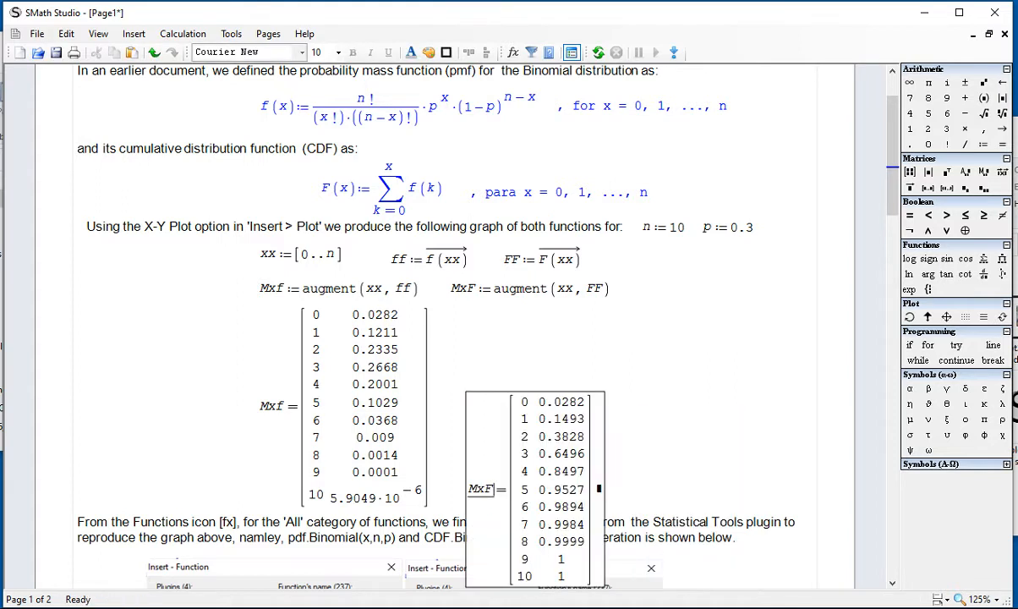
pyautogui.moveTo(562, 439); pyautogui.dragTo(565, 353)
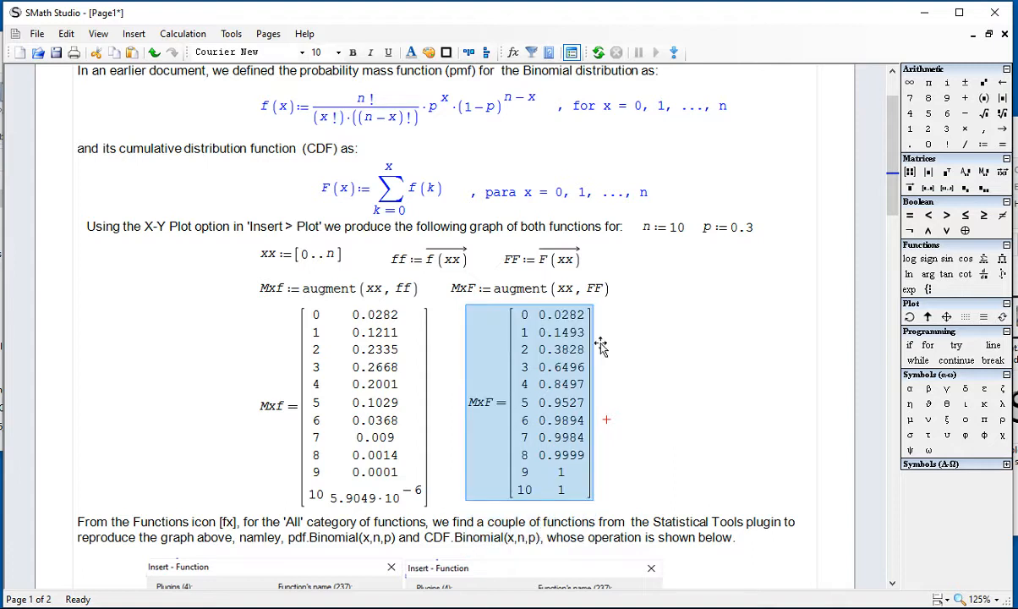
# Delete both evaluated matrices, Mxf and MxF, below the augment definitions.
pyautogui.click(699, 403)
pyautogui.moveTo(702, 392); pyautogui.dragTo(319, 442)
pyautogui.press('Delete')
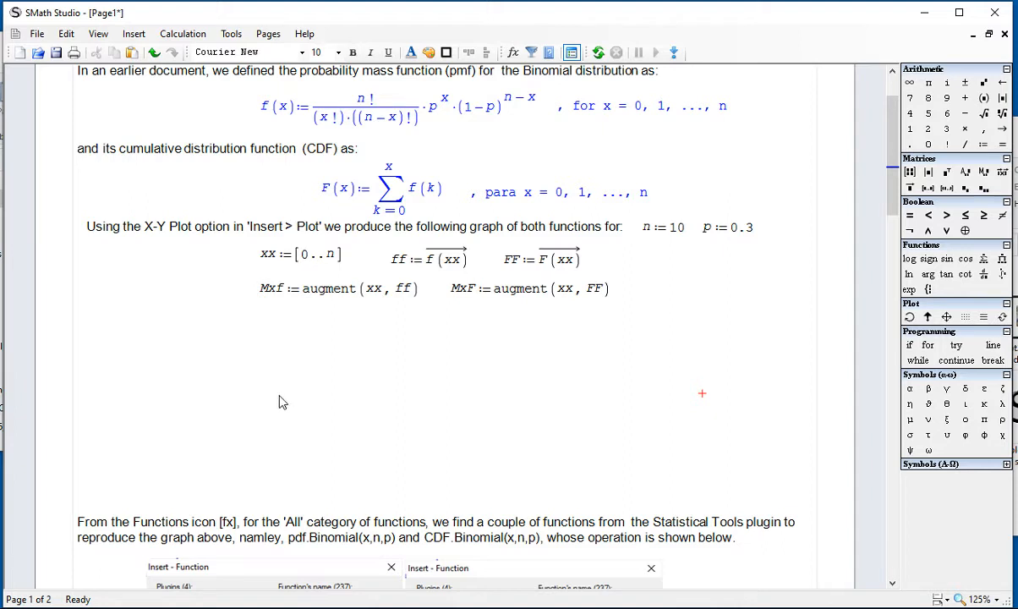
# Insert an empty X-Y plot below the Mxf definition, near the page's left margin.
pyautogui.click(85, 323)
pyautogui.click(223, 35)
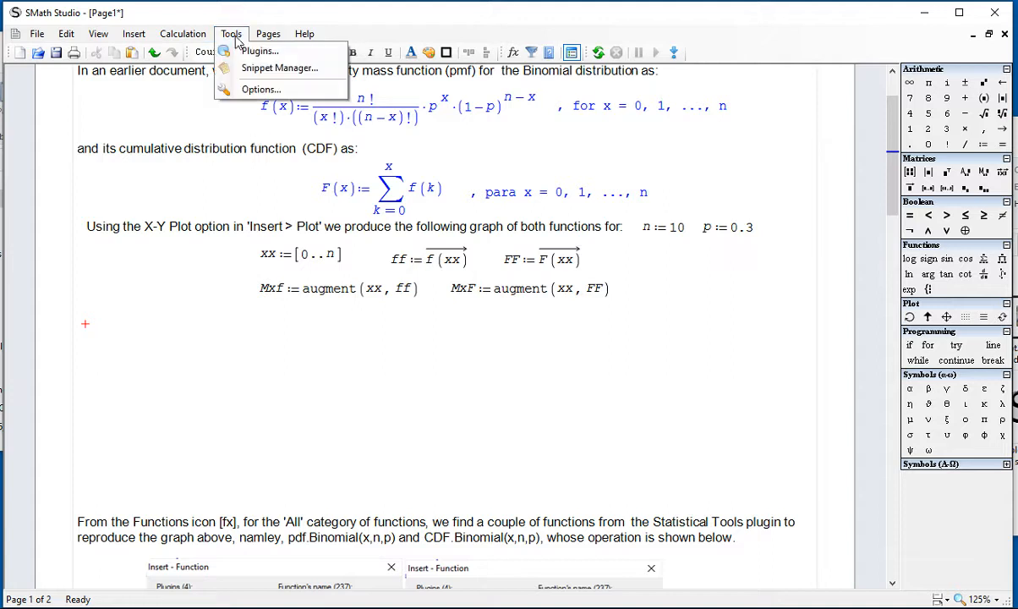
pyautogui.click(124, 37)
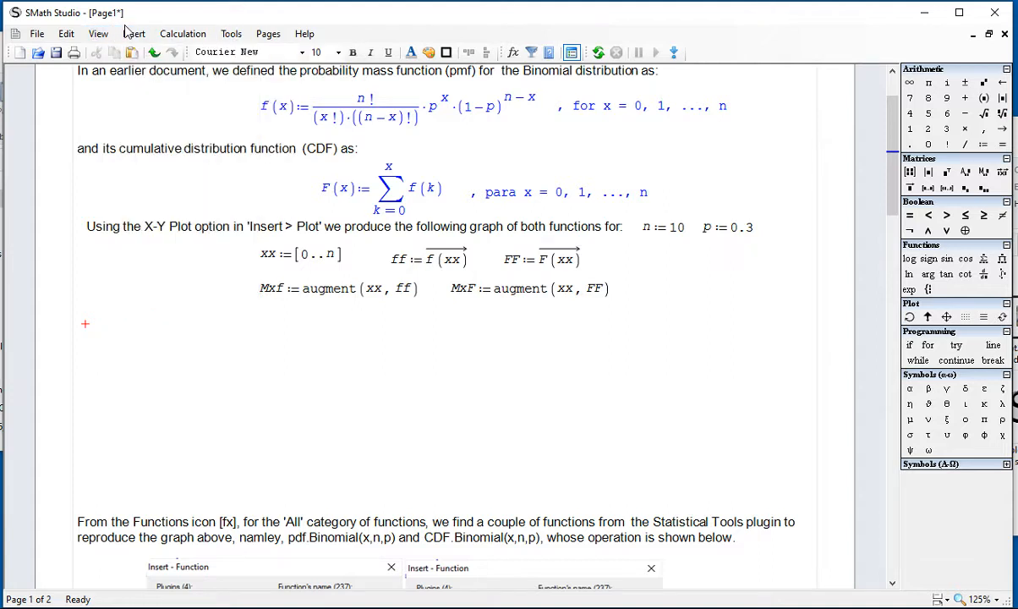
pyautogui.click(133, 35)
pyautogui.moveTo(196, 205)
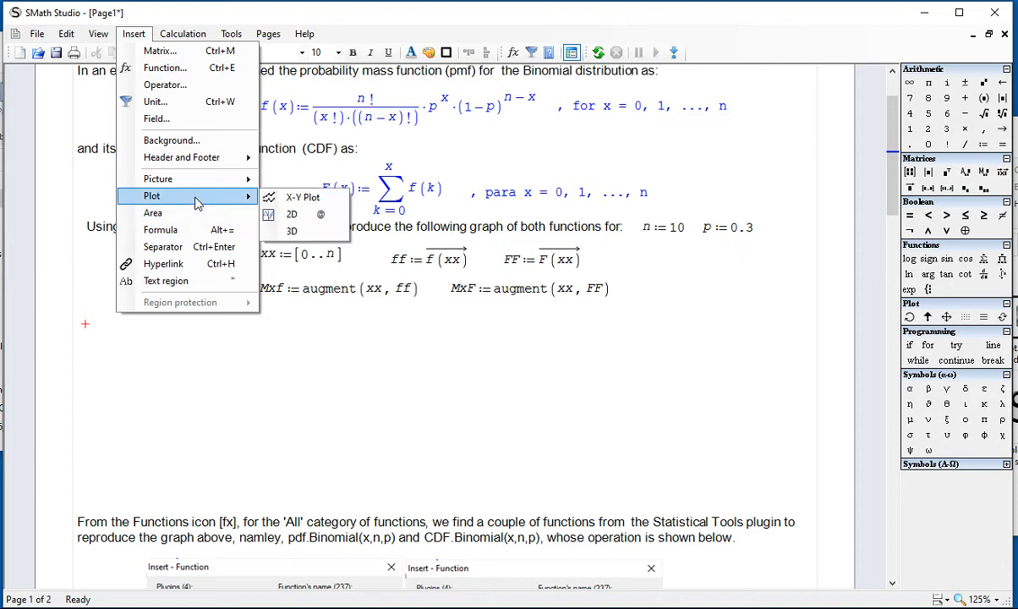
pyautogui.click(287, 196)
pyautogui.click(484, 505)
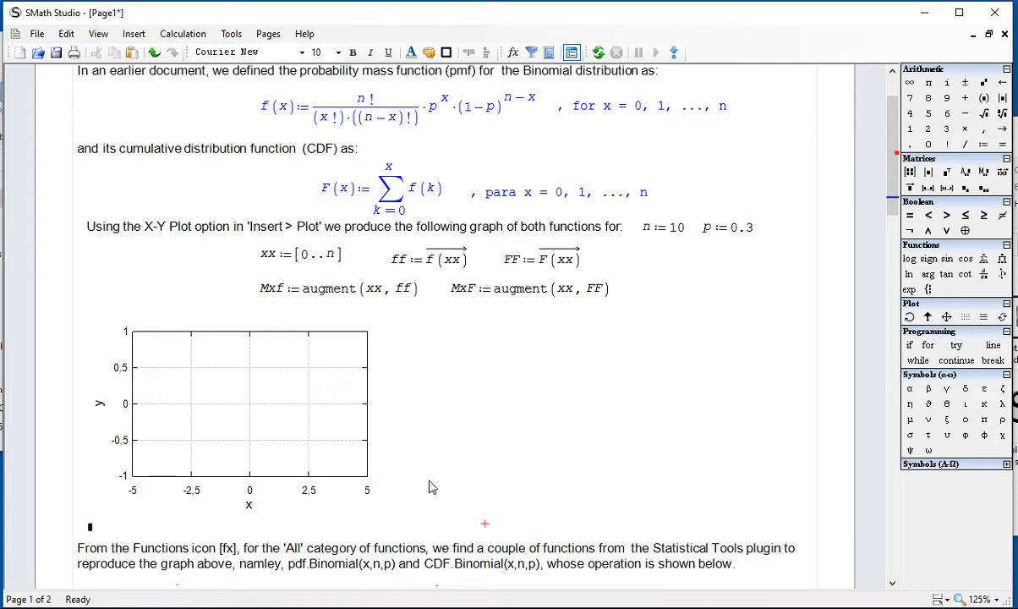
# Plot the Mxf matrix in the new X-Y plot and shift the plot slightly upward on the page.
pyautogui.click(92, 526)
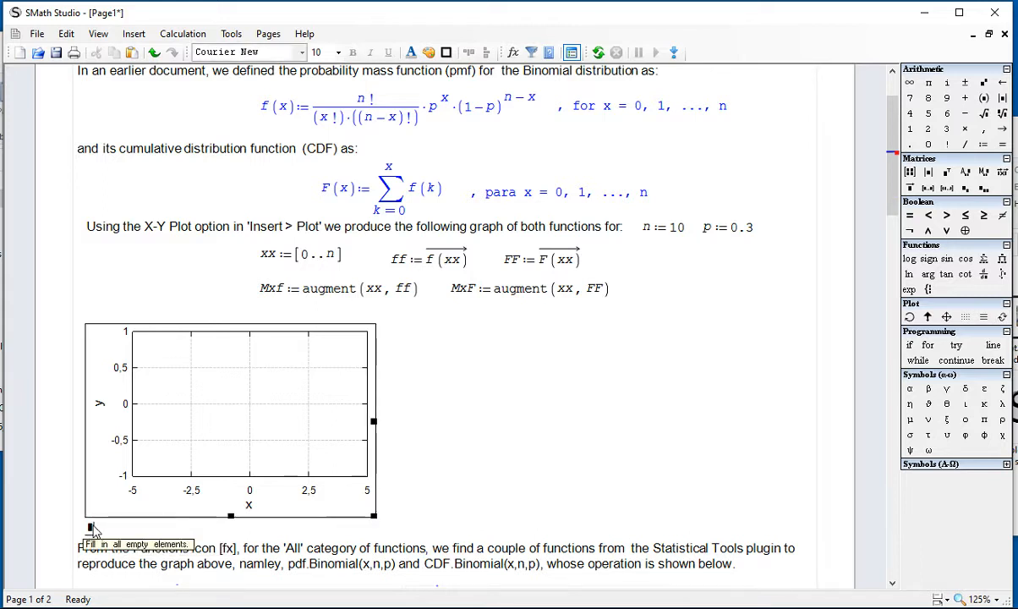
pyautogui.write('Mxf')
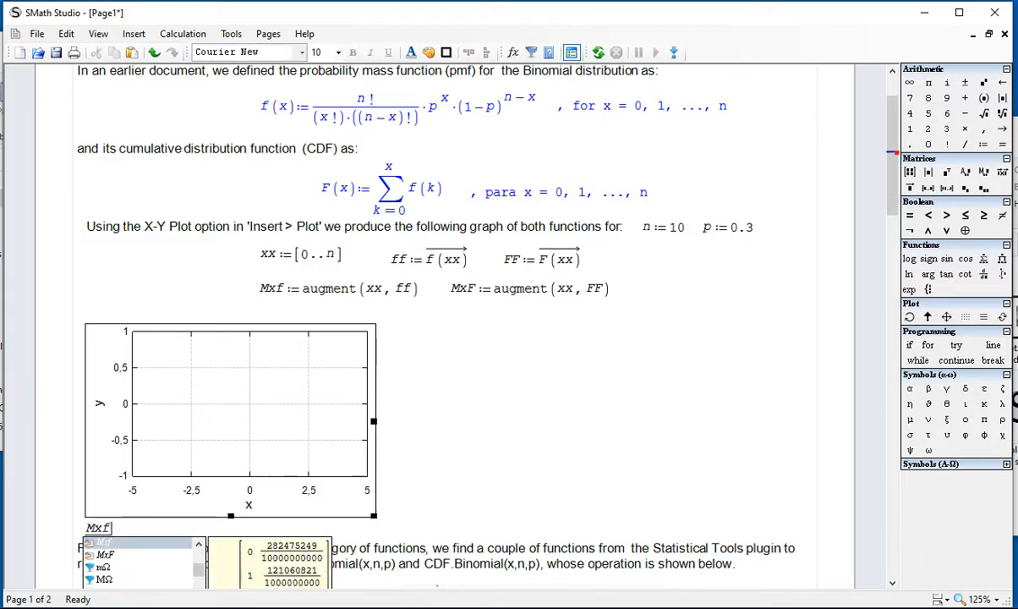
pyautogui.press('Return')
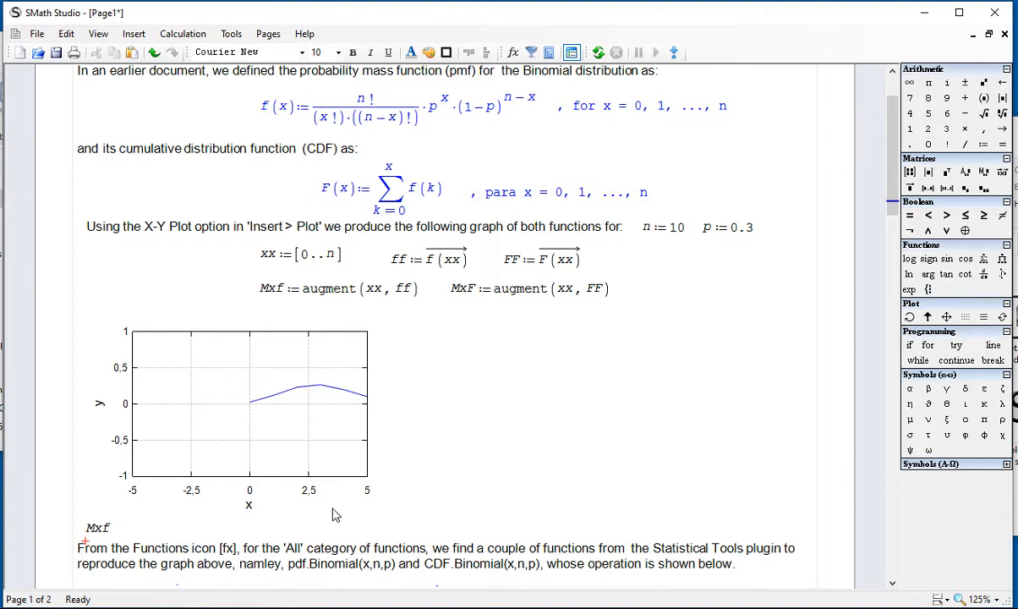
pyautogui.moveTo(415, 445); pyautogui.dragTo(350, 440)
pyautogui.click(518, 445)
# Set the Y-axis label of the X-Y plot to "pmf, f(x)".
pyautogui.click(303, 432)
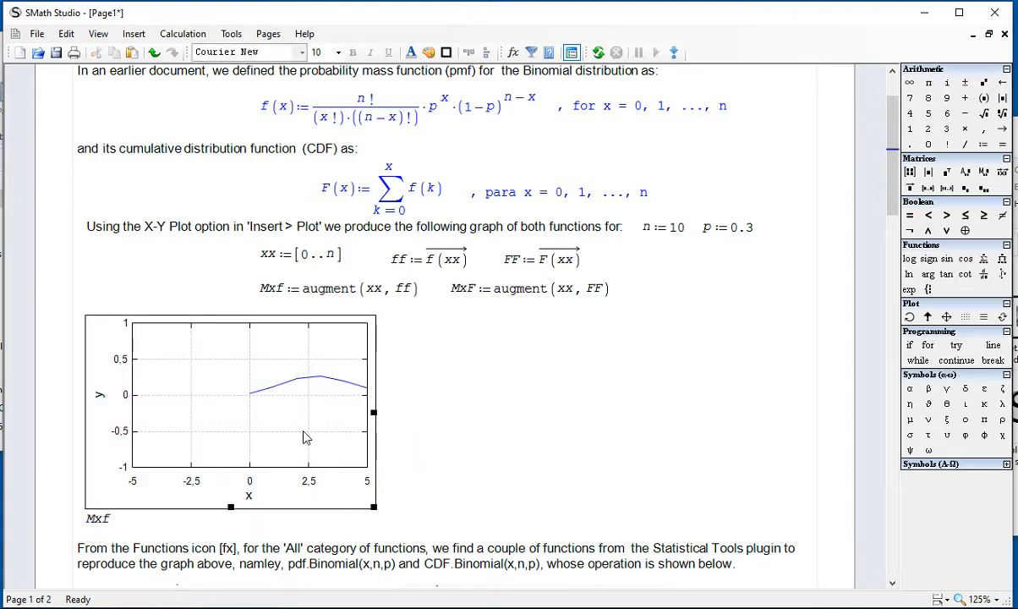
pyautogui.doubleClick(305, 437)
pyautogui.moveTo(855, 133); pyautogui.dragTo(597, 198)
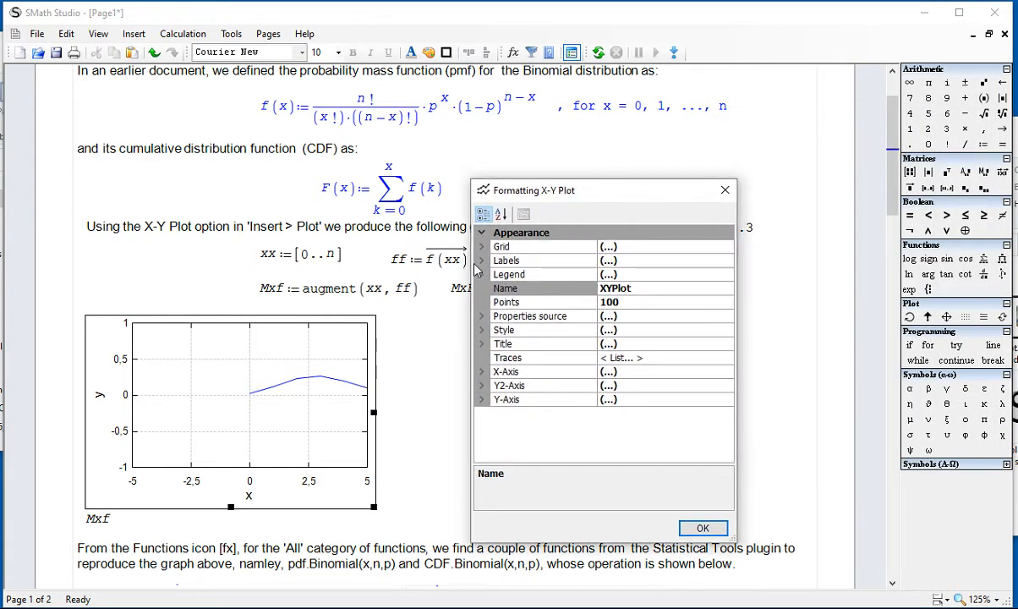
pyautogui.click(481, 261)
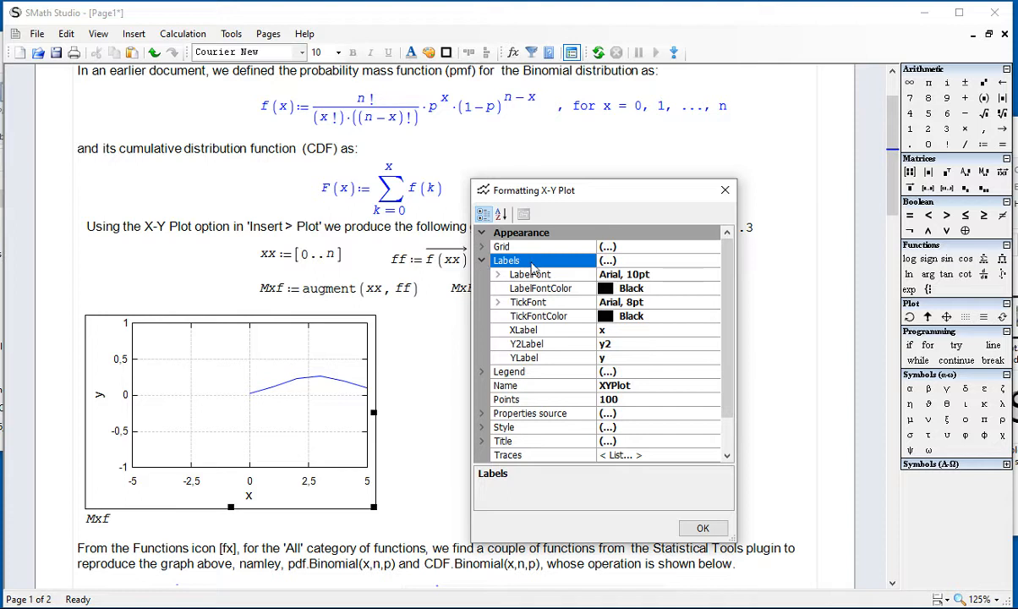
pyautogui.click(617, 343)
pyautogui.click(621, 334)
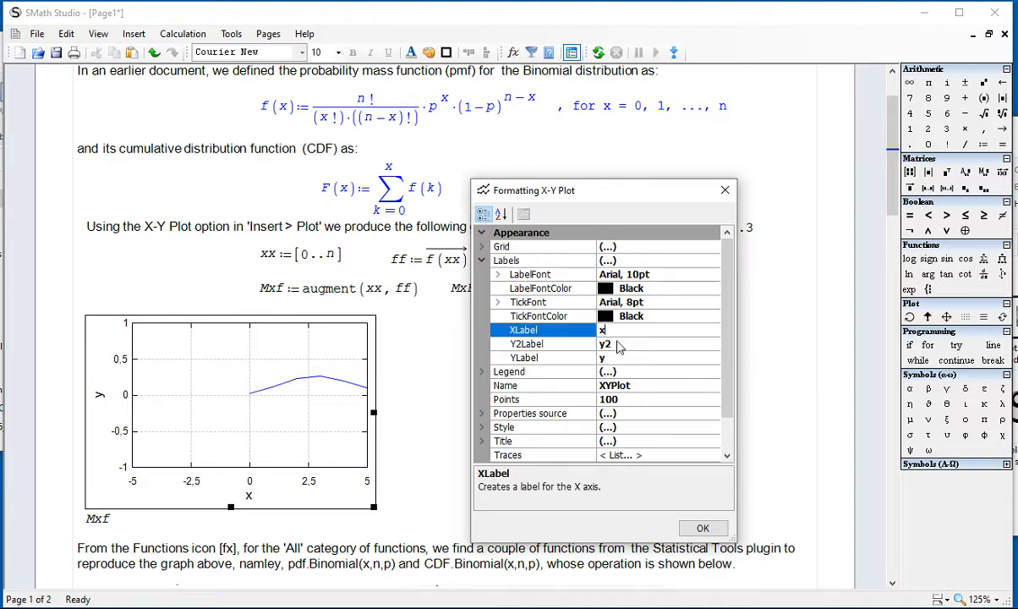
pyautogui.click(619, 345)
pyautogui.click(625, 359)
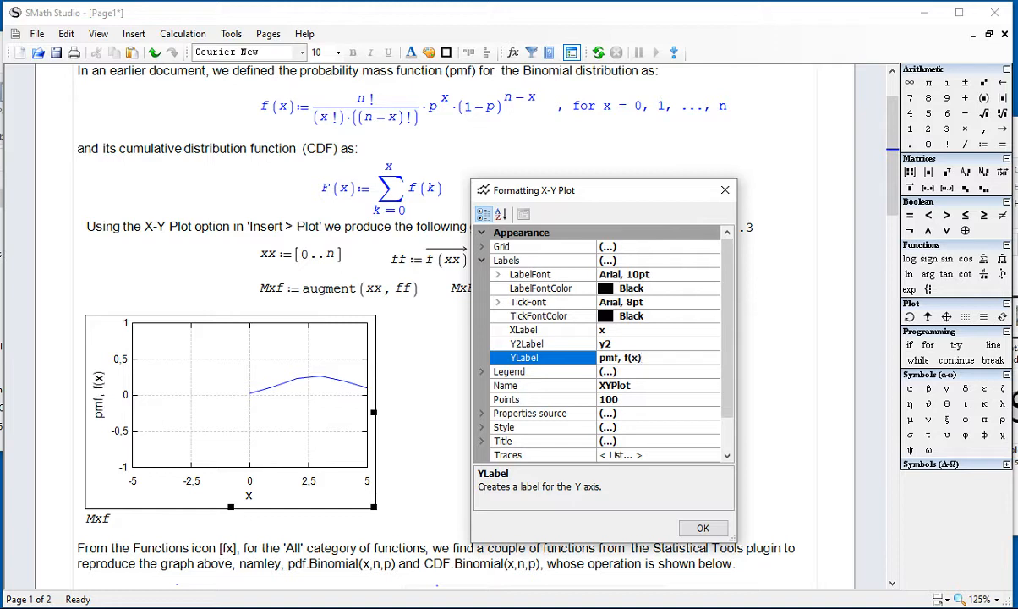
# Set the plot's title text to "Binomial pmf".
pyautogui.click(481, 260)
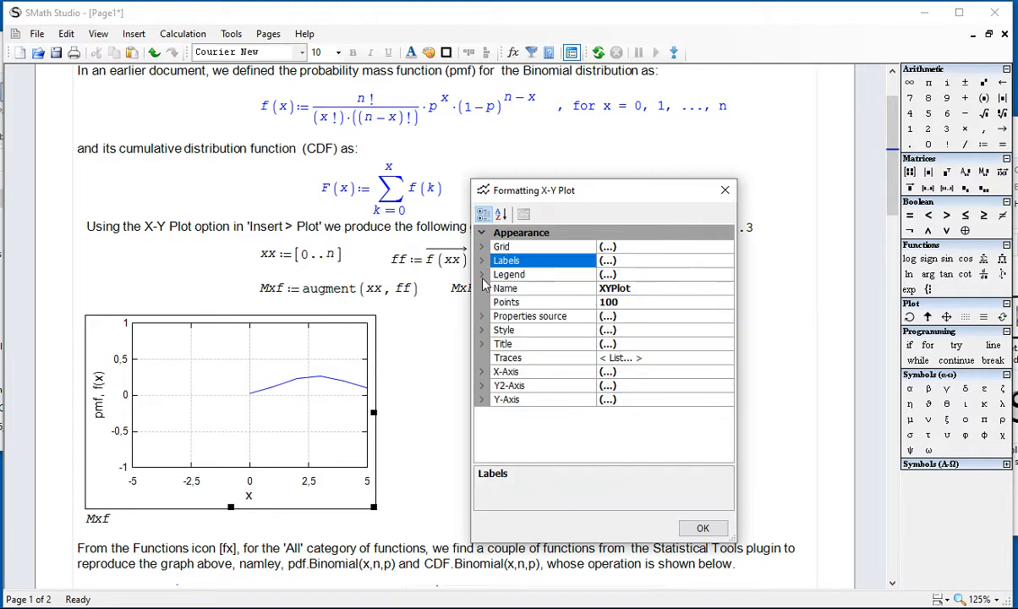
pyautogui.click(482, 343)
pyautogui.click(620, 386)
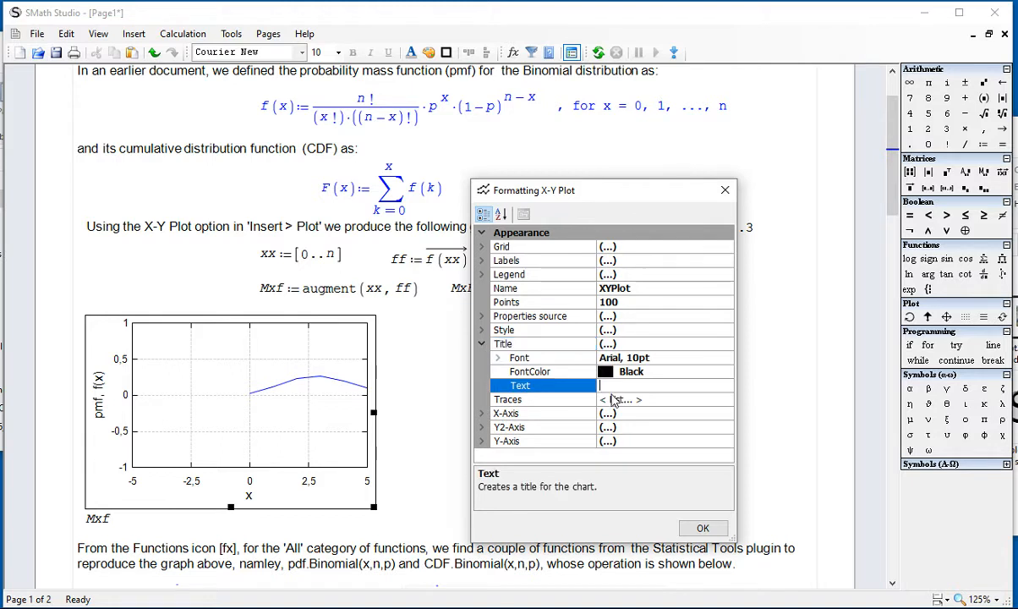
pyautogui.write('Binomial PDF')
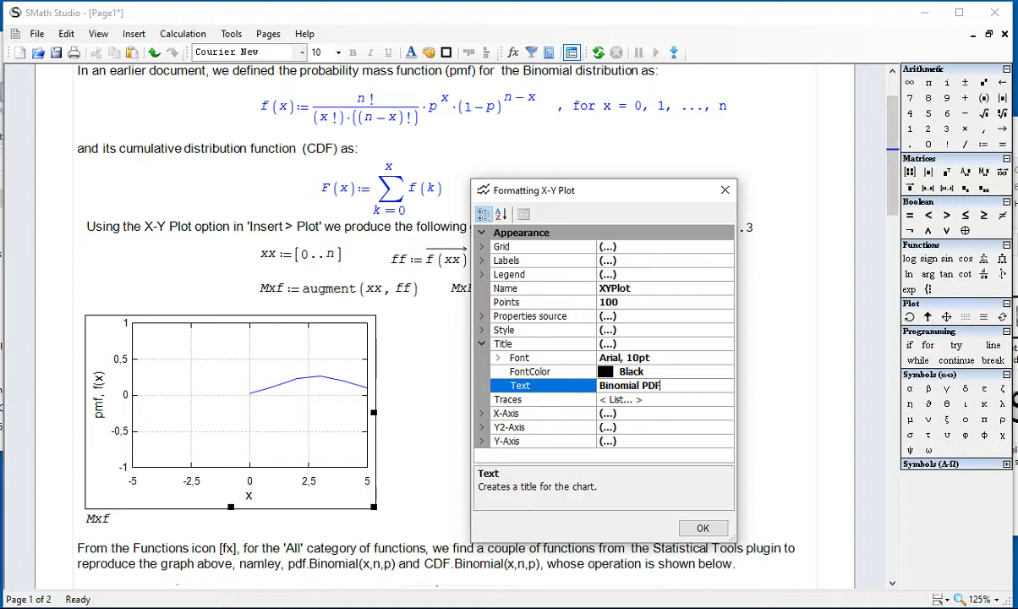
pyautogui.press('Return')
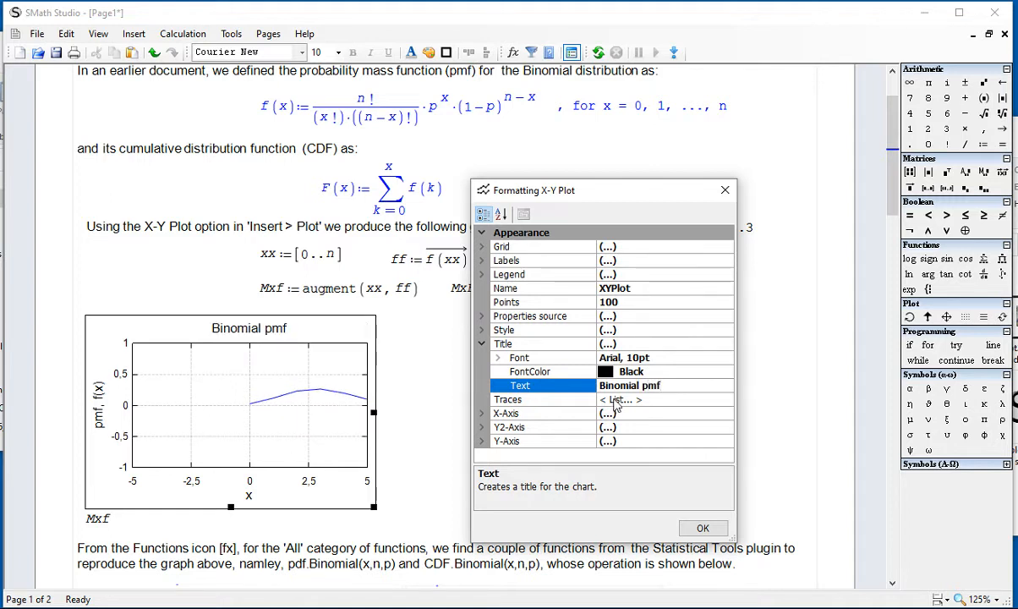
# Set the line color of the plot's only trace to Transparent.
pyautogui.click(492, 398)
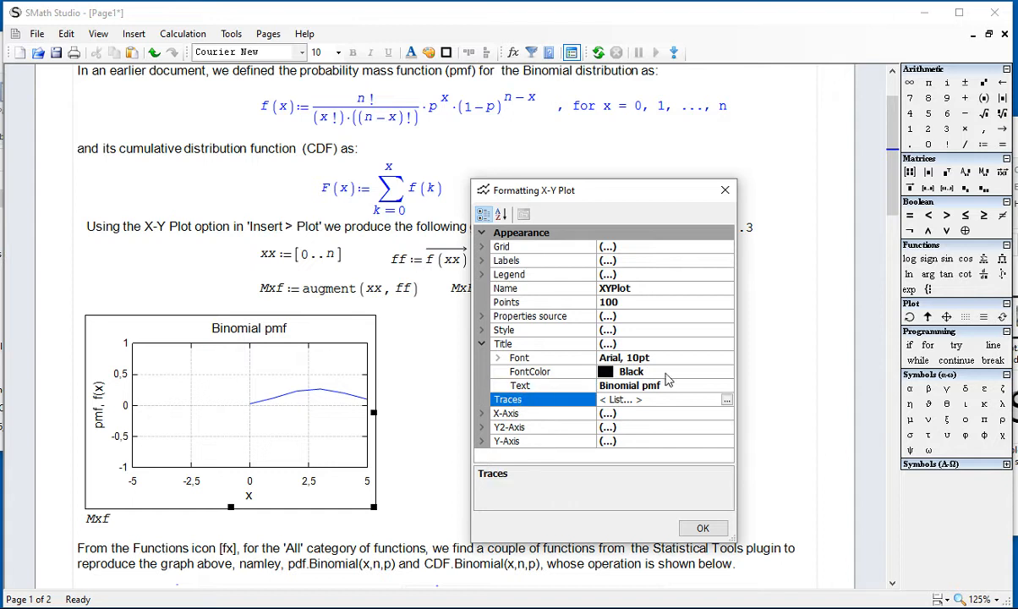
pyautogui.click(727, 401)
pyautogui.moveTo(824, 137); pyautogui.dragTo(568, 138)
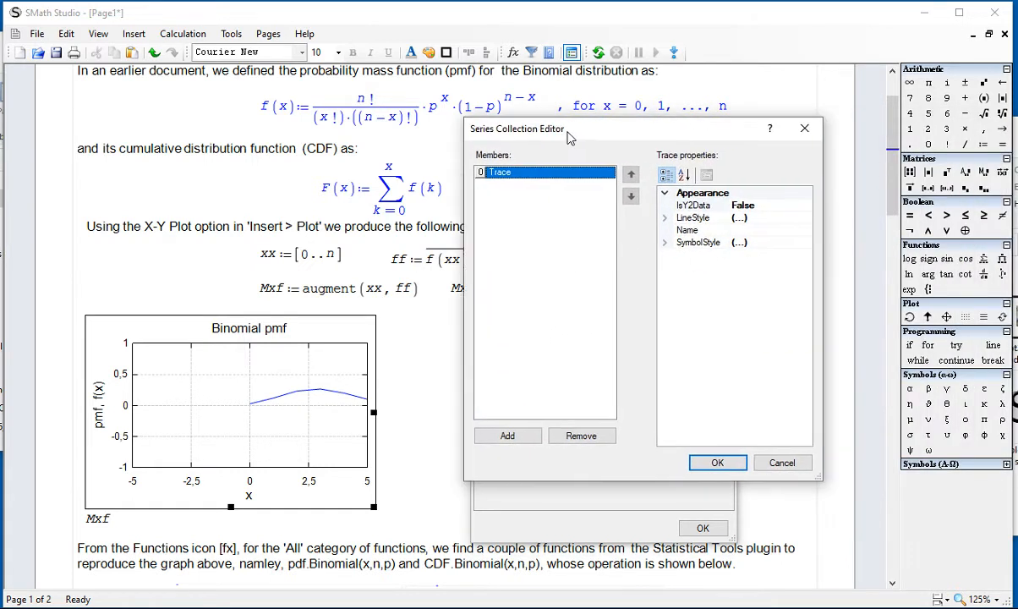
pyautogui.click(665, 219)
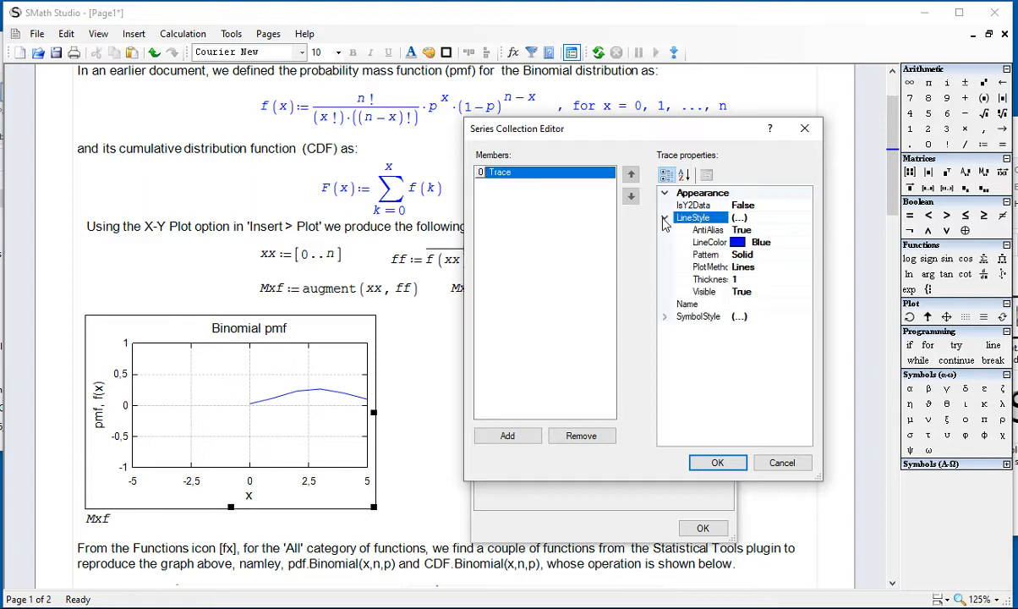
pyautogui.click(763, 245)
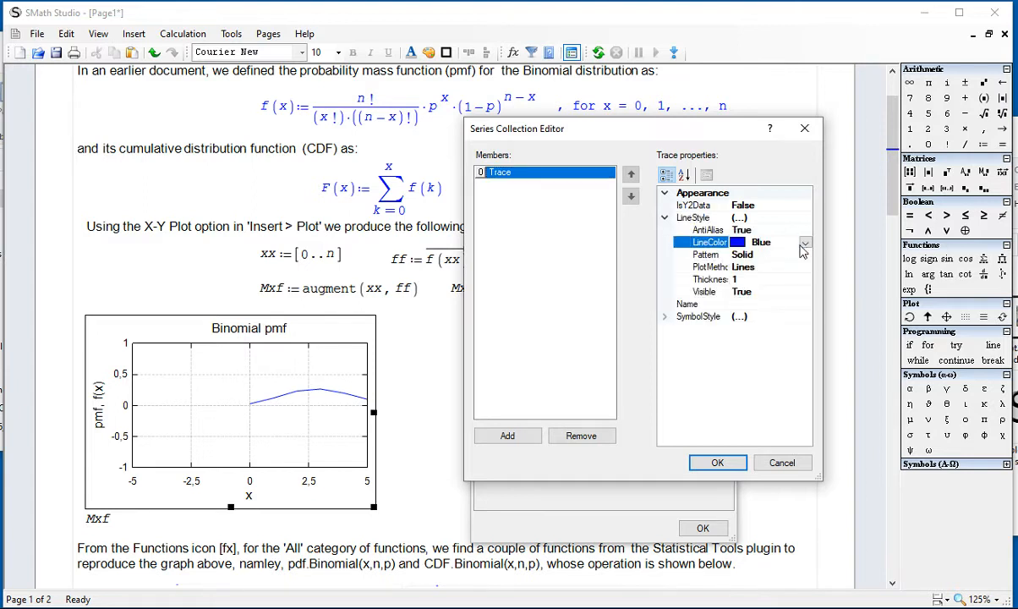
pyautogui.click(805, 244)
pyautogui.scroll(5, 760, 351)
pyautogui.scroll(10, 806, 341)
pyautogui.click(734, 273)
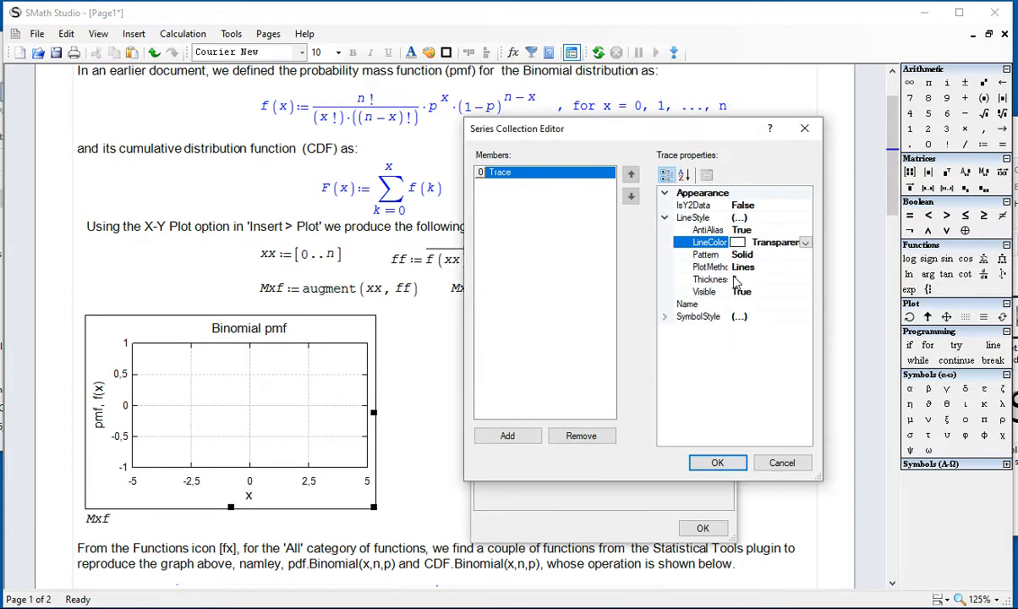
# Set the trace's symbol type to Circle and accept the trace properties.
pyautogui.click(666, 316)
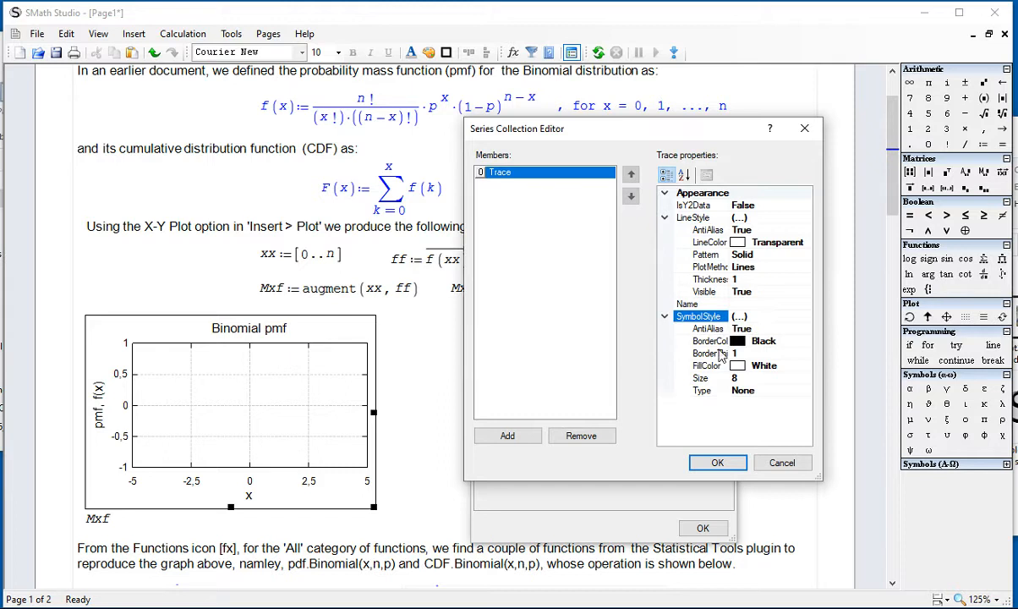
pyautogui.click(668, 389)
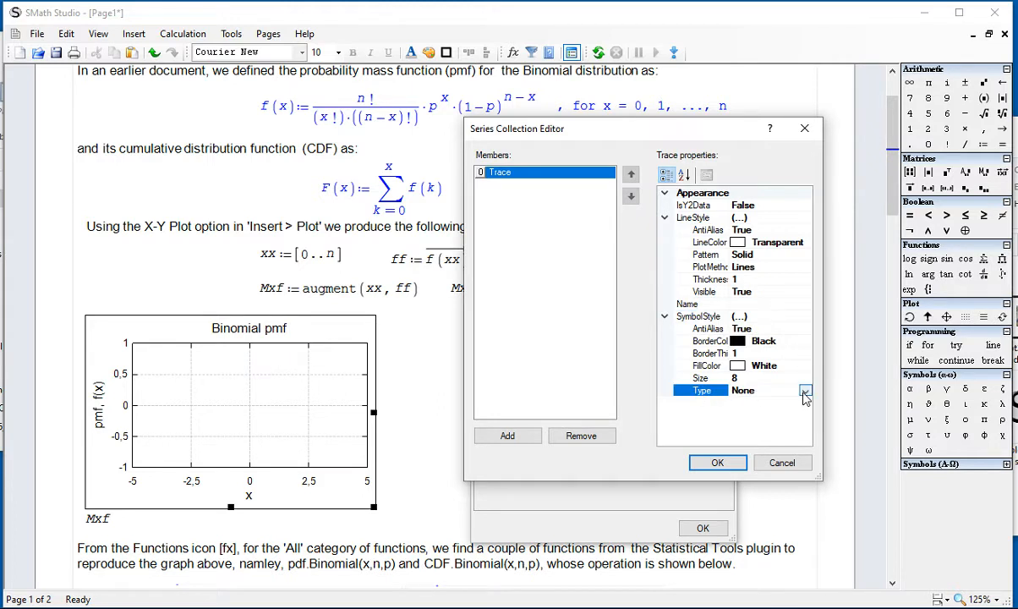
pyautogui.click(805, 392)
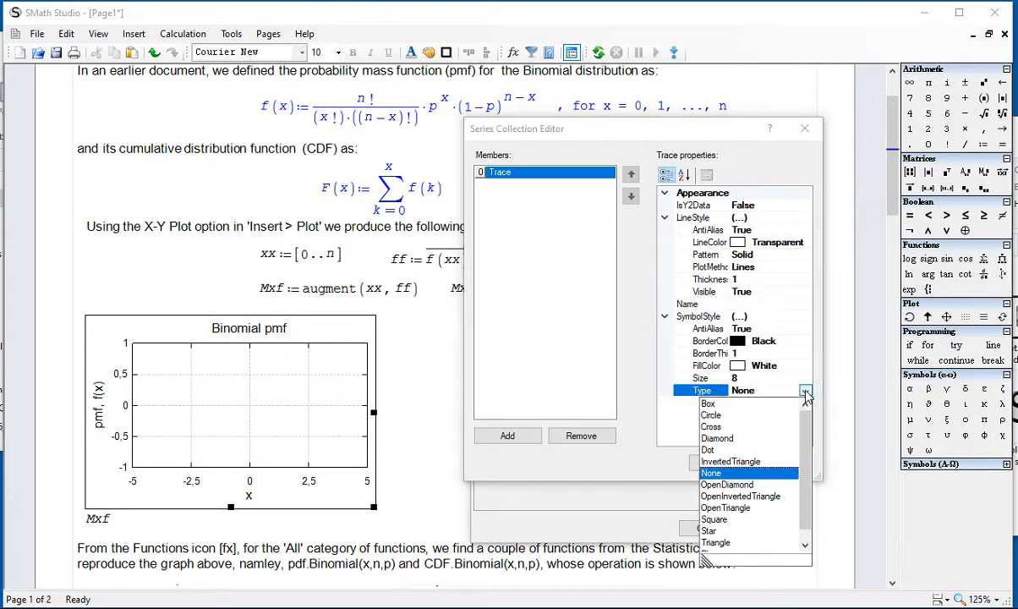
pyautogui.click(711, 415)
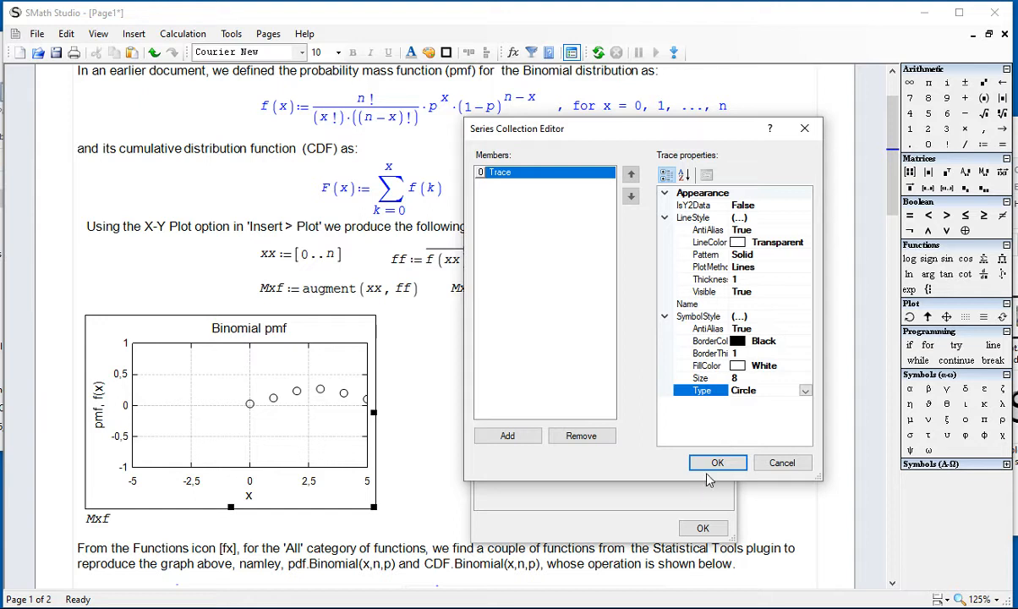
pyautogui.click(715, 464)
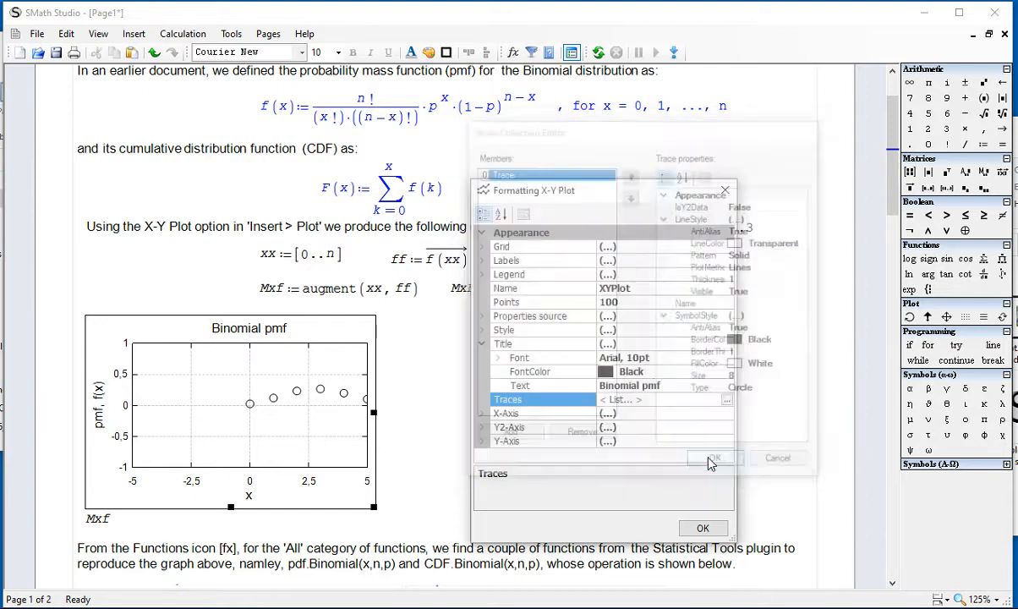
# Set the plot's X-axis to 1 decimal place, maximum 10, minimum 0 and tick 1.
pyautogui.click(484, 347)
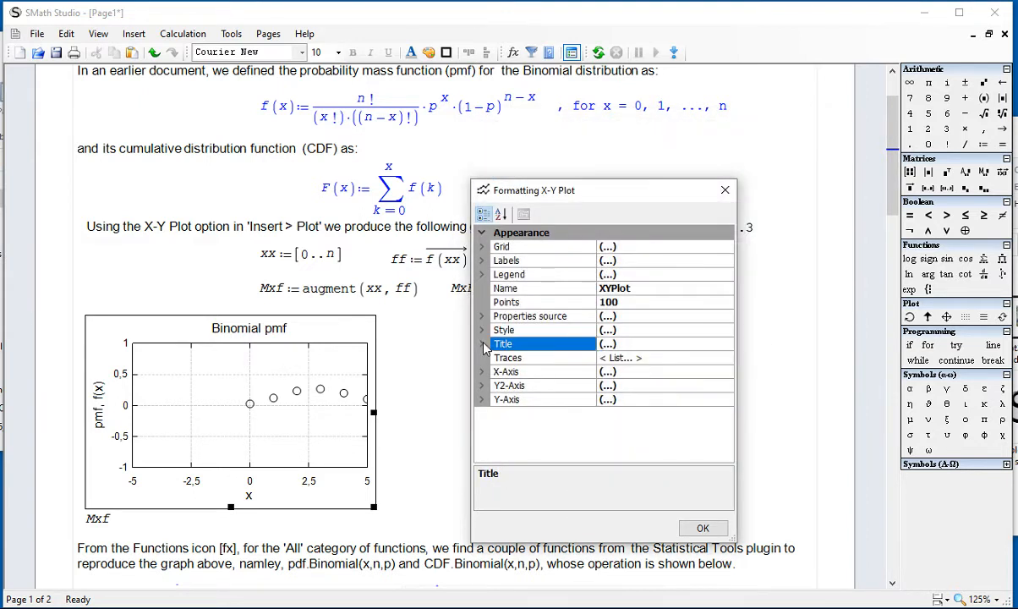
pyautogui.click(483, 372)
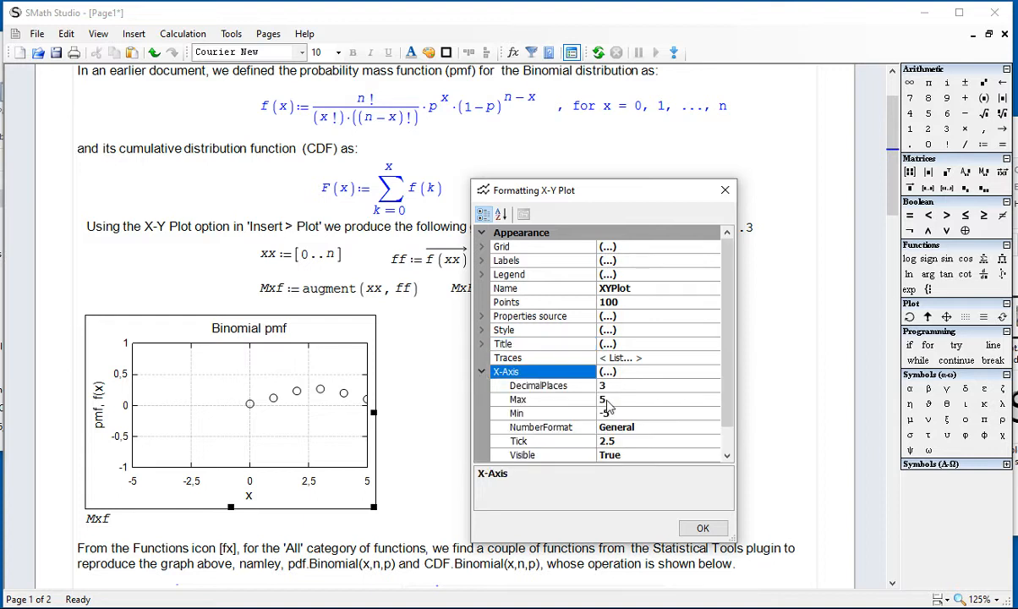
pyautogui.click(574, 385)
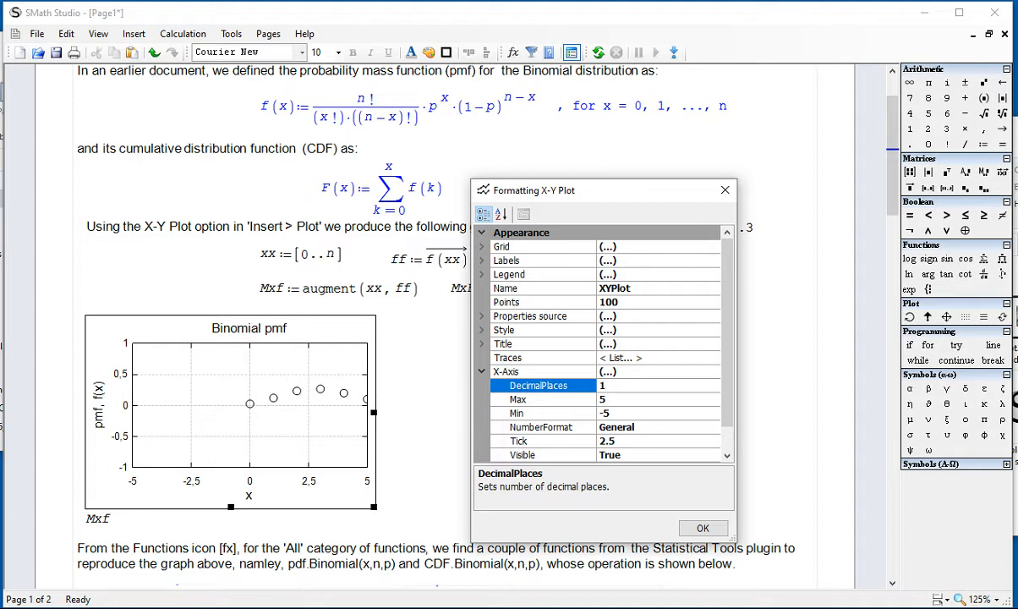
pyautogui.click(613, 401)
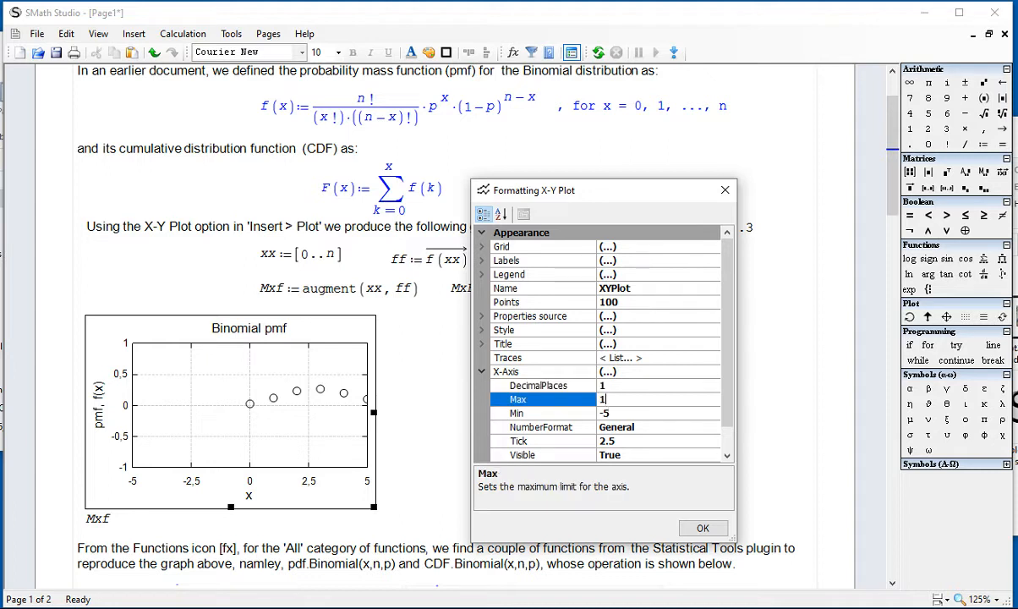
pyautogui.click(617, 413)
pyautogui.write('0')
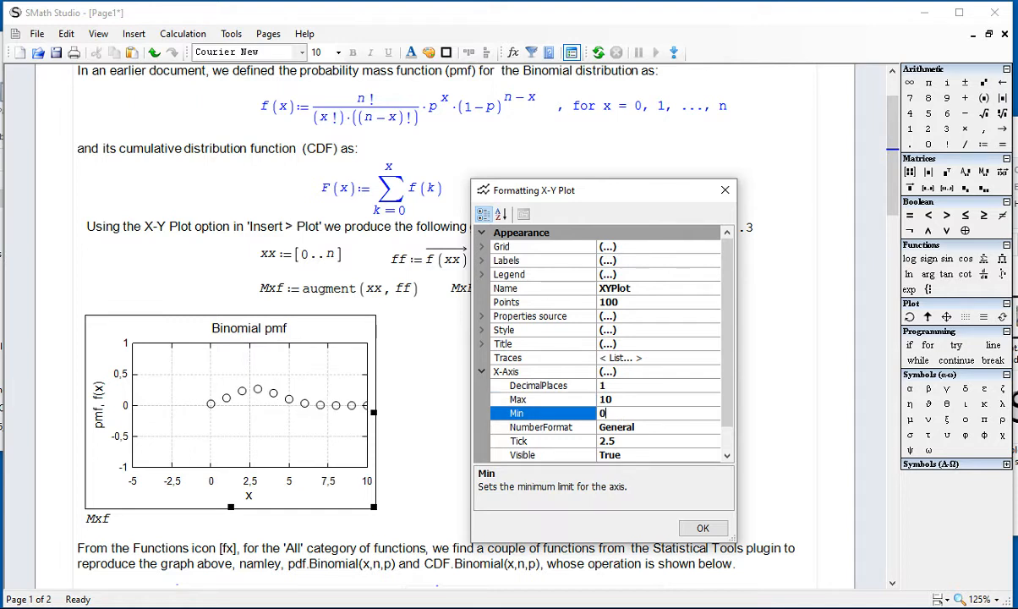
pyautogui.click(623, 442)
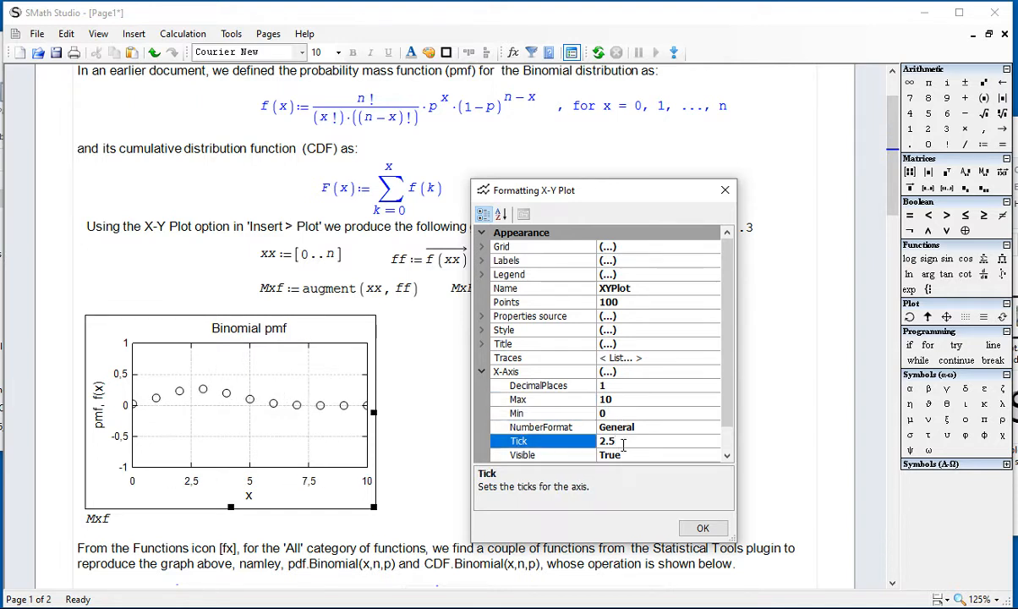
pyautogui.press('BackSpace')
pyautogui.press('BackSpace')
pyautogui.write('1')
pyautogui.press('Return')
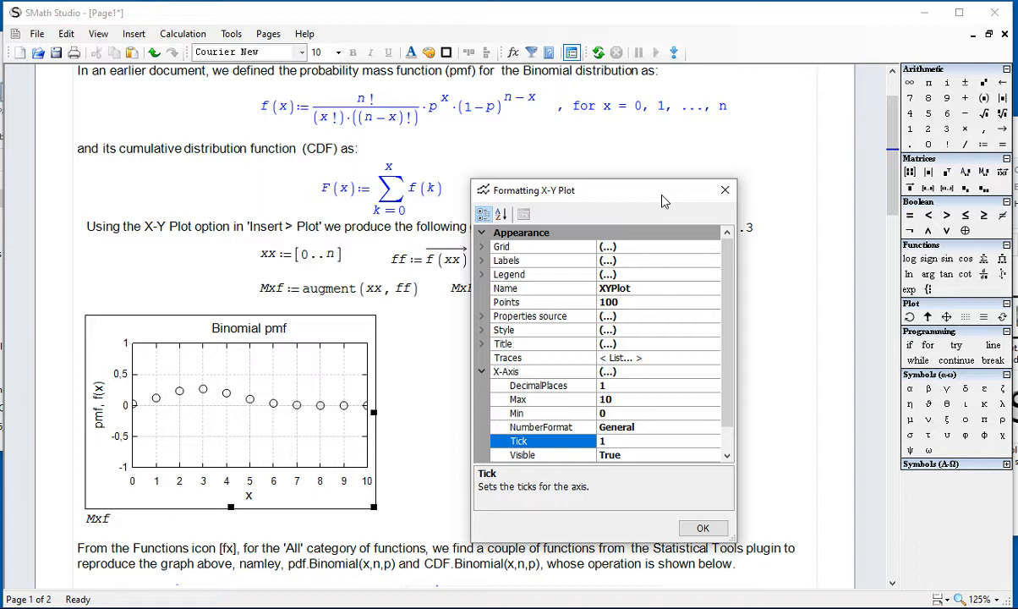
# Set the pmf plot's Y-axis to 1 decimal place, maximum 0.5, minimum 0 and tick 0.1.
pyautogui.click(481, 371)
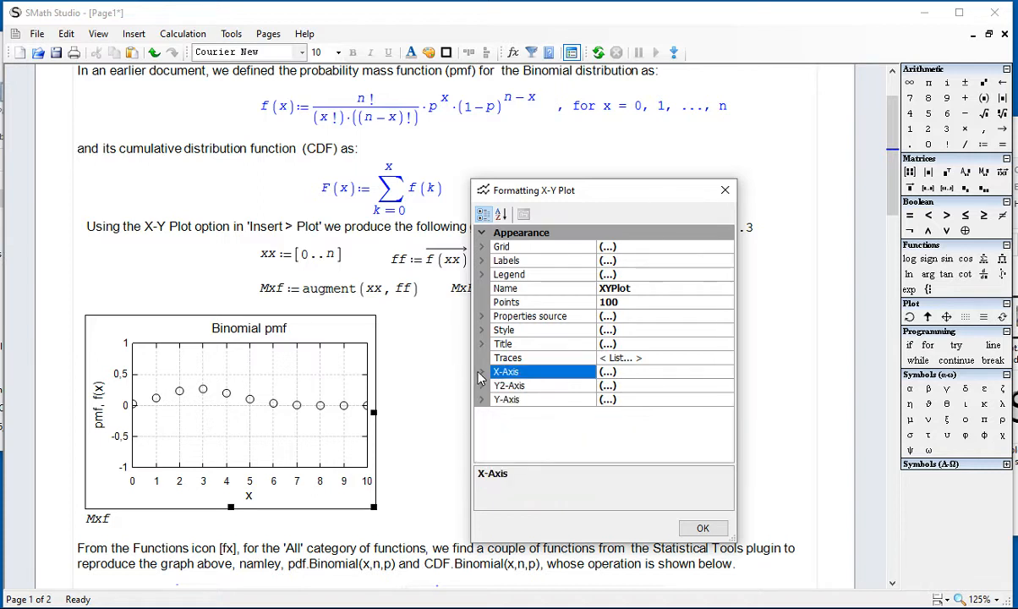
pyautogui.click(481, 398)
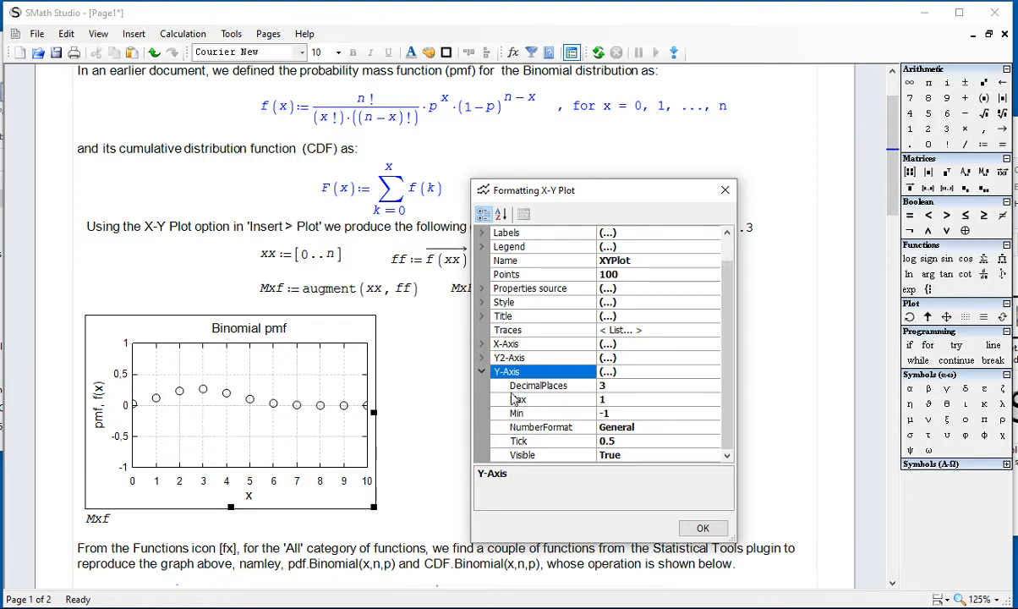
pyautogui.click(606, 387)
pyautogui.press('BackSpace')
pyautogui.write('1')
pyautogui.click(644, 399)
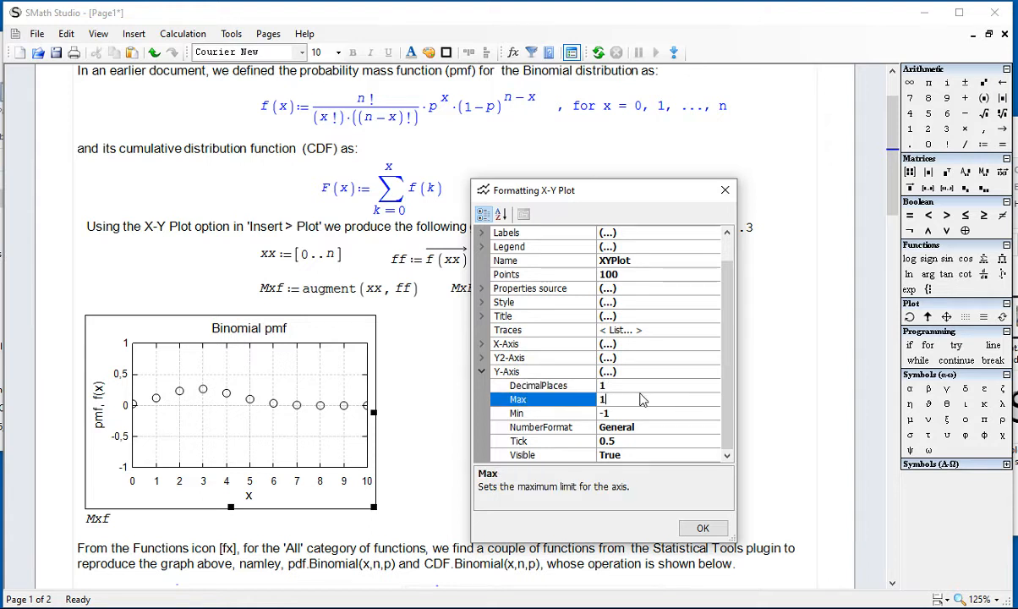
pyautogui.write('0.5')
pyautogui.click(625, 413)
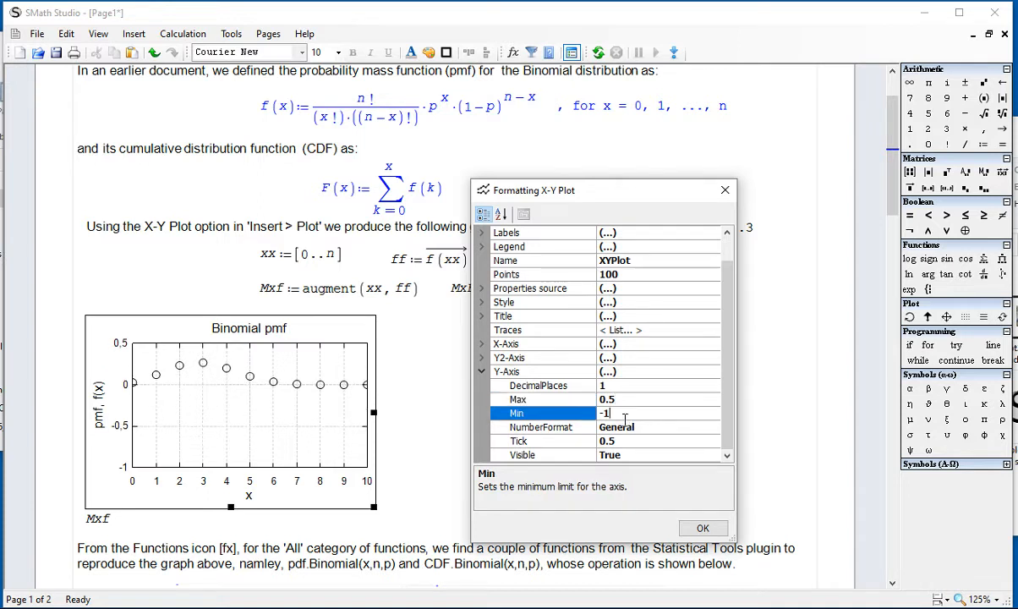
pyautogui.write('0')
pyautogui.click(608, 441)
pyautogui.press('Return')
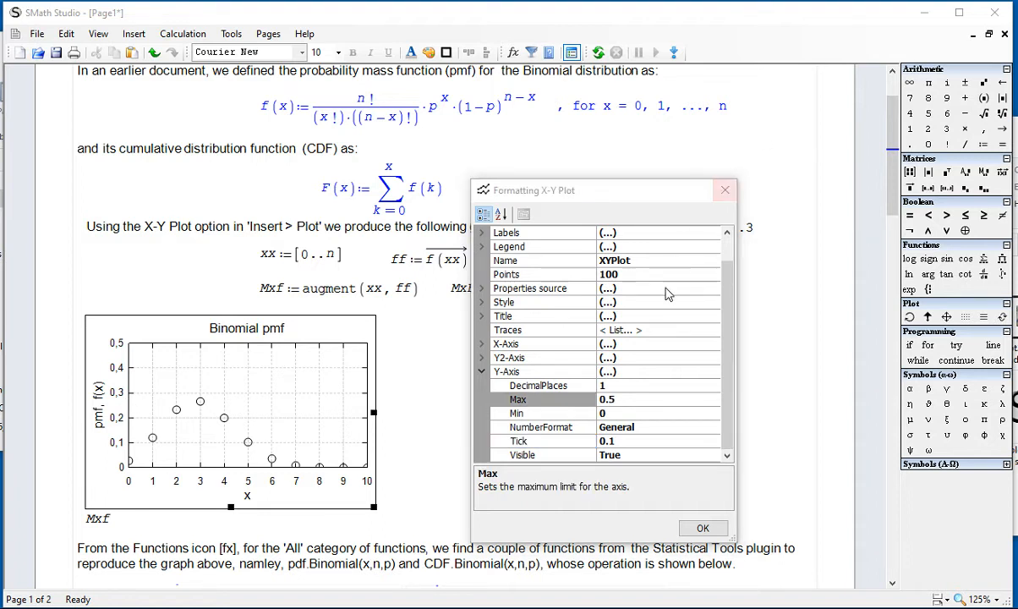
# Set the Y-axis maximum to 0.3 and accept the pmf plot's formatting.
pyautogui.click(647, 401)
pyautogui.press('BackSpace')
pyautogui.write('3')
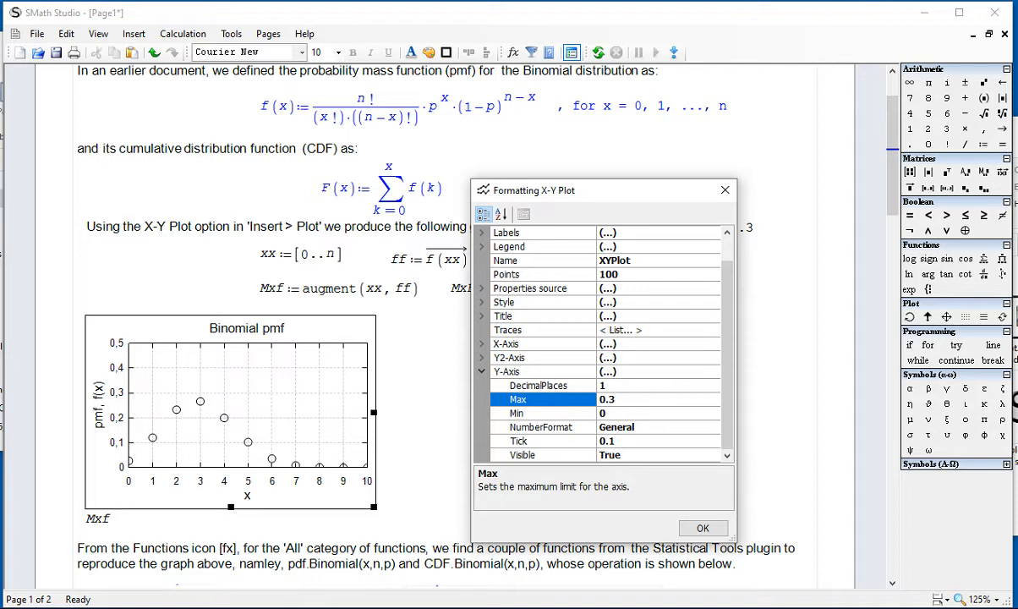
pyautogui.click(702, 528)
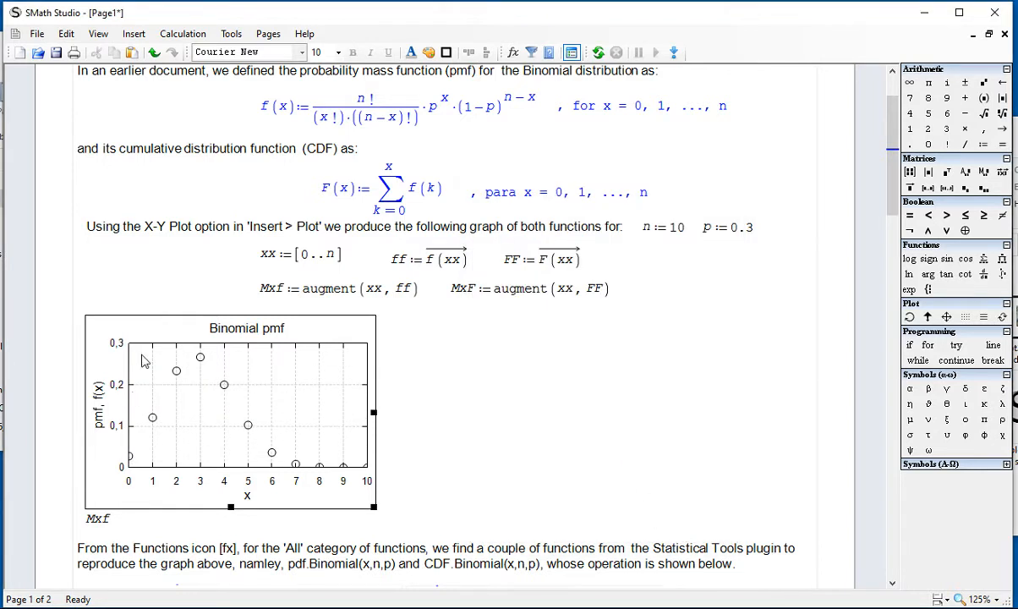
pyautogui.click(465, 421)
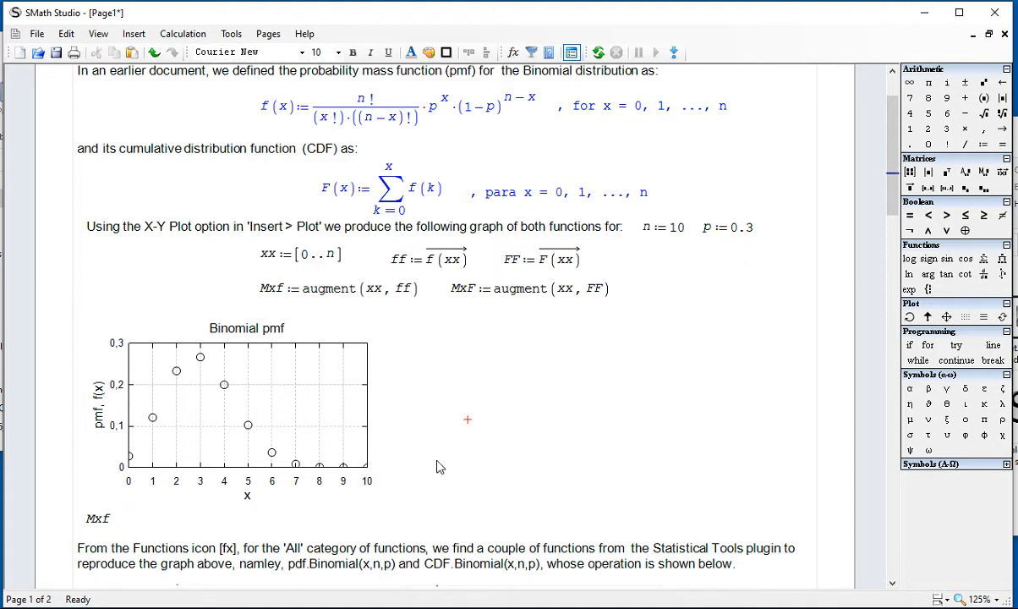
# Copy the Binomial pmf plot and paste the duplicate beside the original, under the MxF definition.
pyautogui.moveTo(425, 471); pyautogui.dragTo(329, 416)
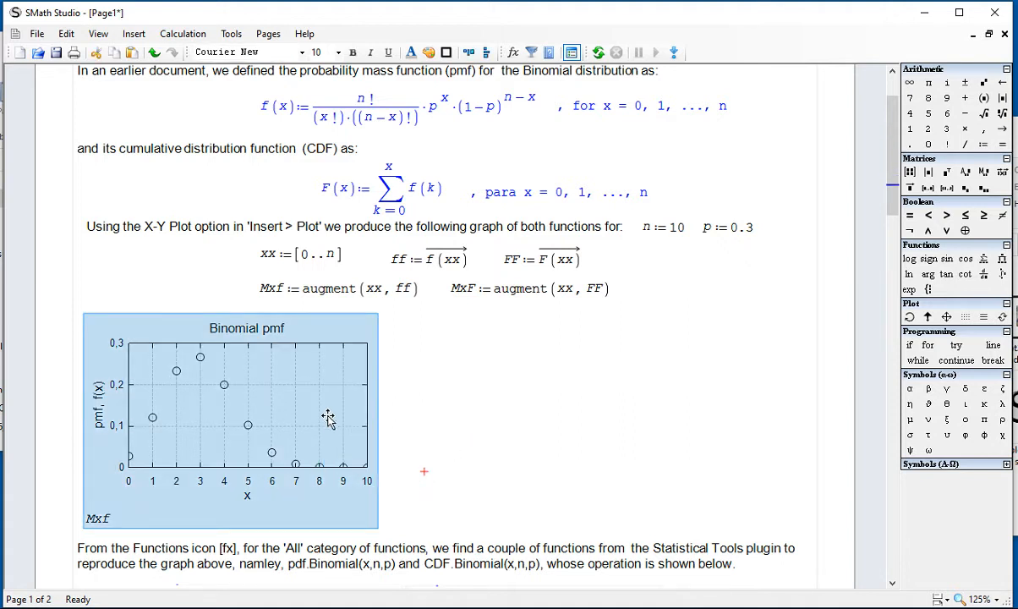
pyautogui.hotkey('ctrl', 'c')
pyautogui.click(407, 306)
pyautogui.hotkey('ctrl', 'v')
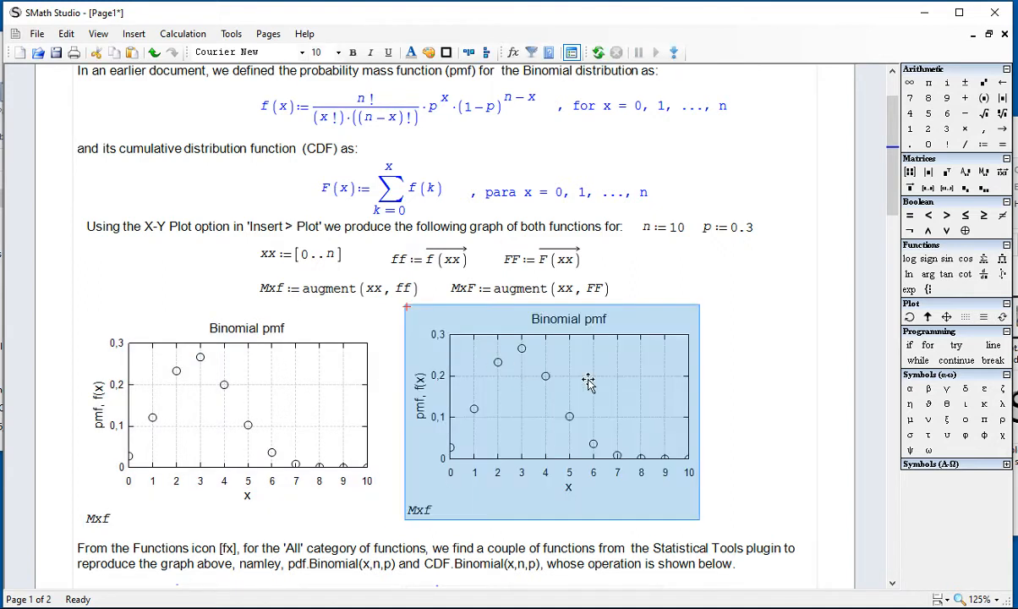
pyautogui.click(719, 390)
# Change the Y-axis label of the duplicated plot to "CDF, F(x)" and close its formatting.
pyautogui.doubleClick(595, 414)
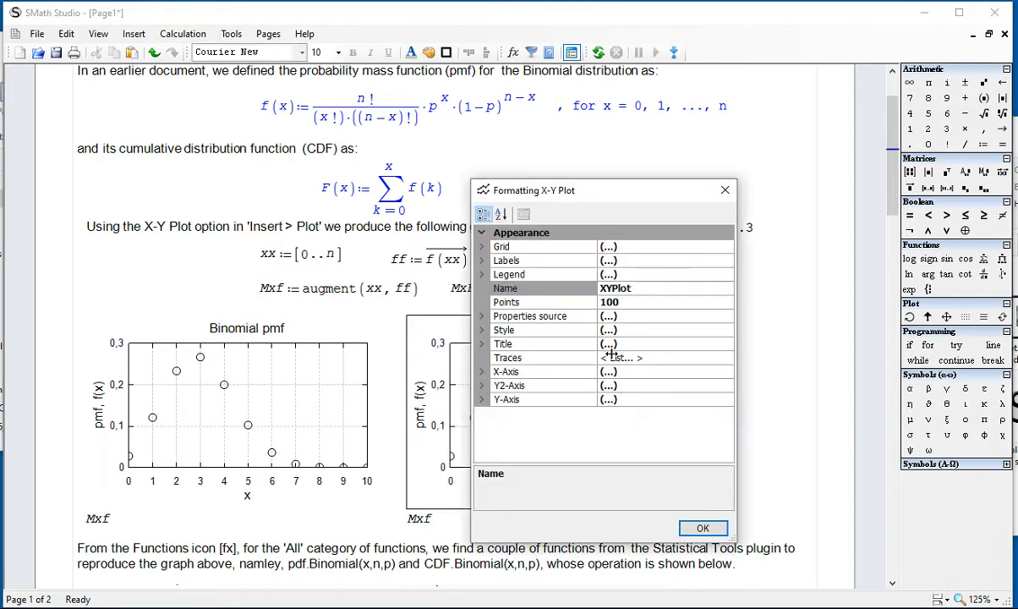
pyautogui.click(481, 260)
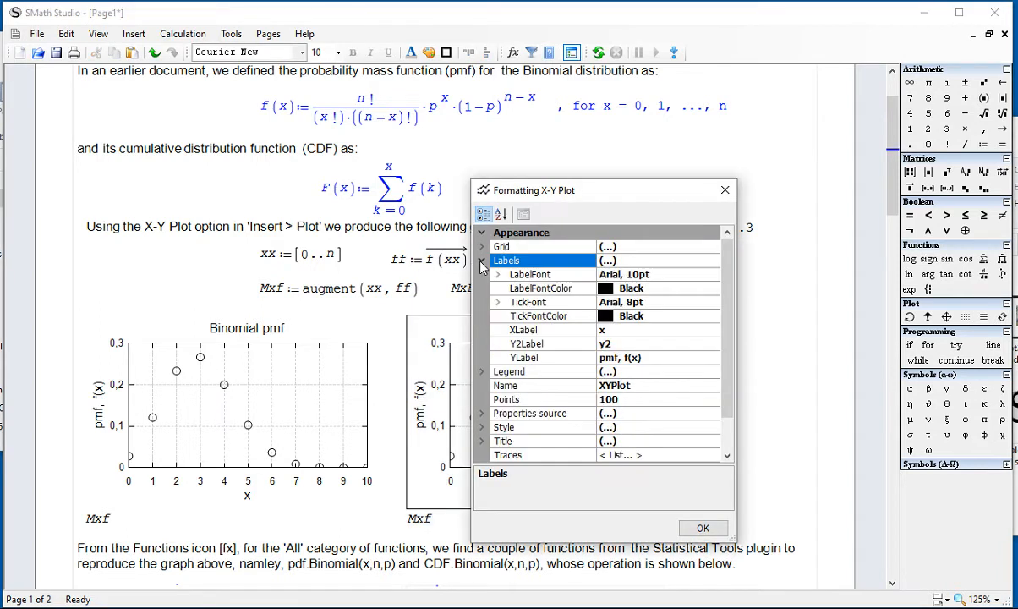
pyautogui.click(641, 358)
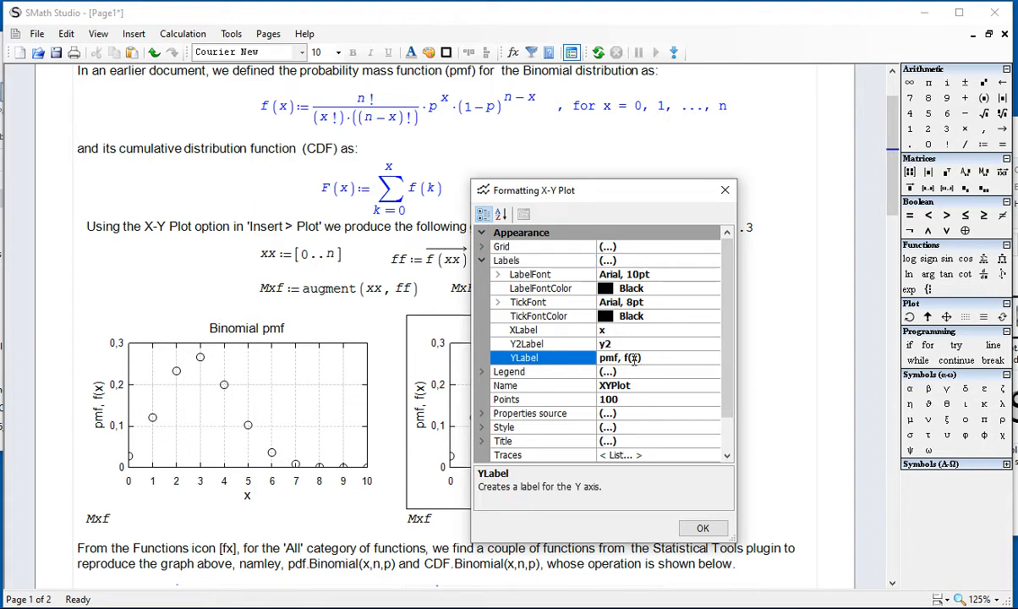
pyautogui.press('BackSpace')
pyautogui.press('BackSpace')
pyautogui.press('BackSpace')
pyautogui.write('CDF, F(x)')
pyautogui.click(481, 260)
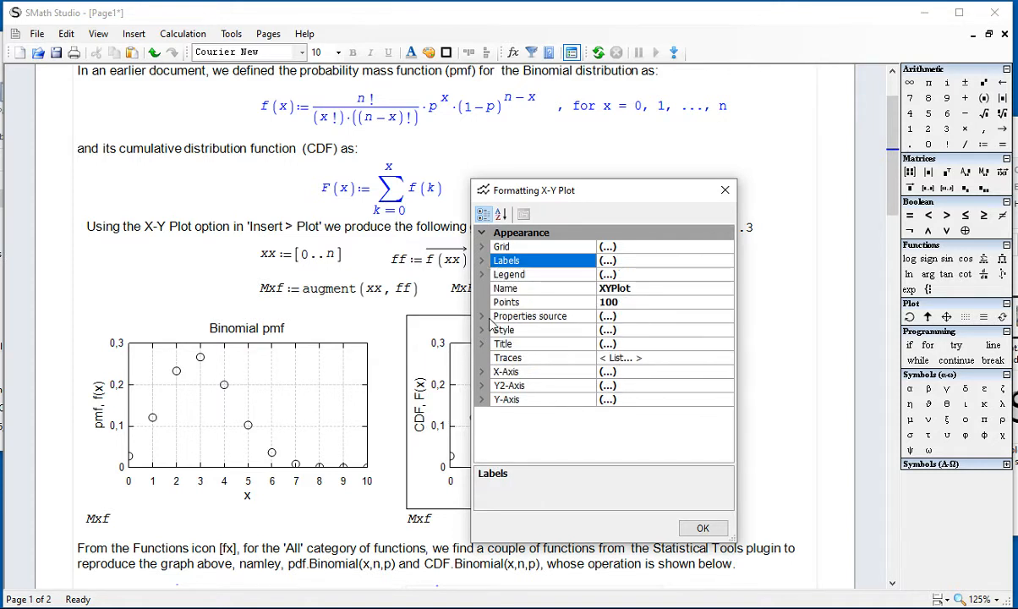
pyautogui.click(725, 193)
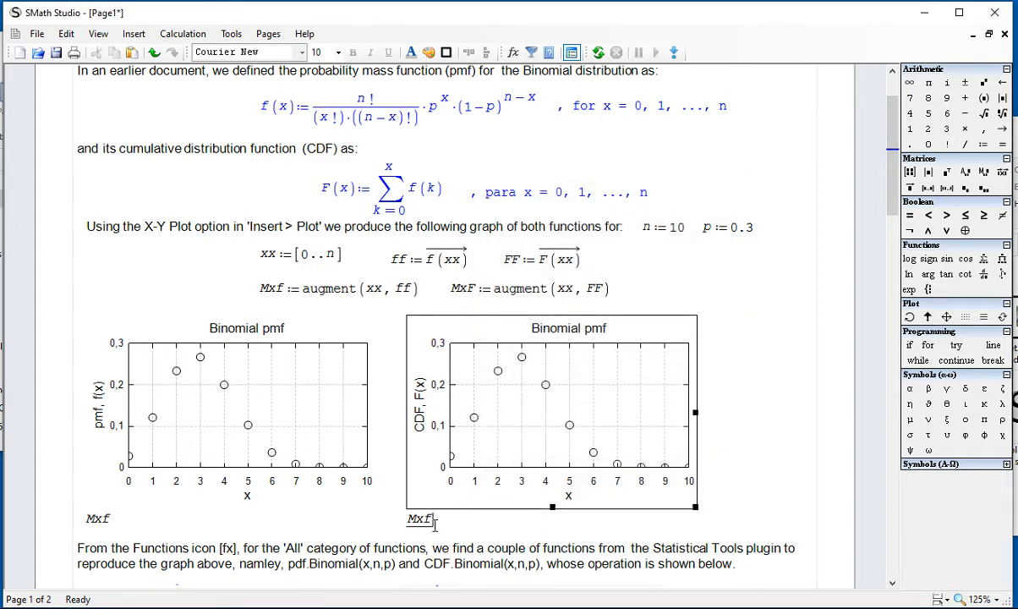
# Replace the duplicated plot's data expression with MxF.
pyautogui.press('BackSpace')
pyautogui.write('F')
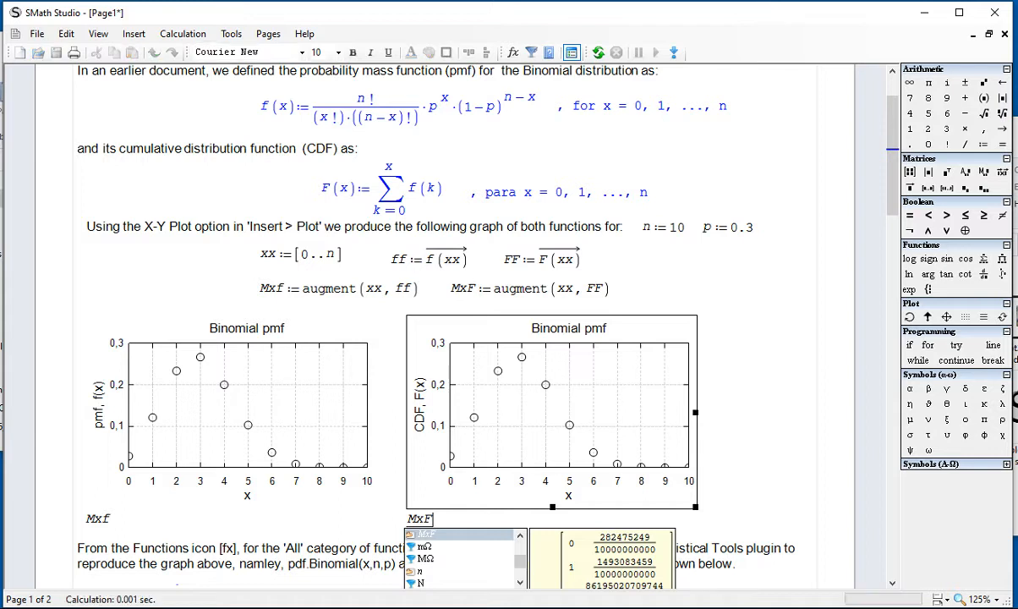
pyautogui.click(407, 532)
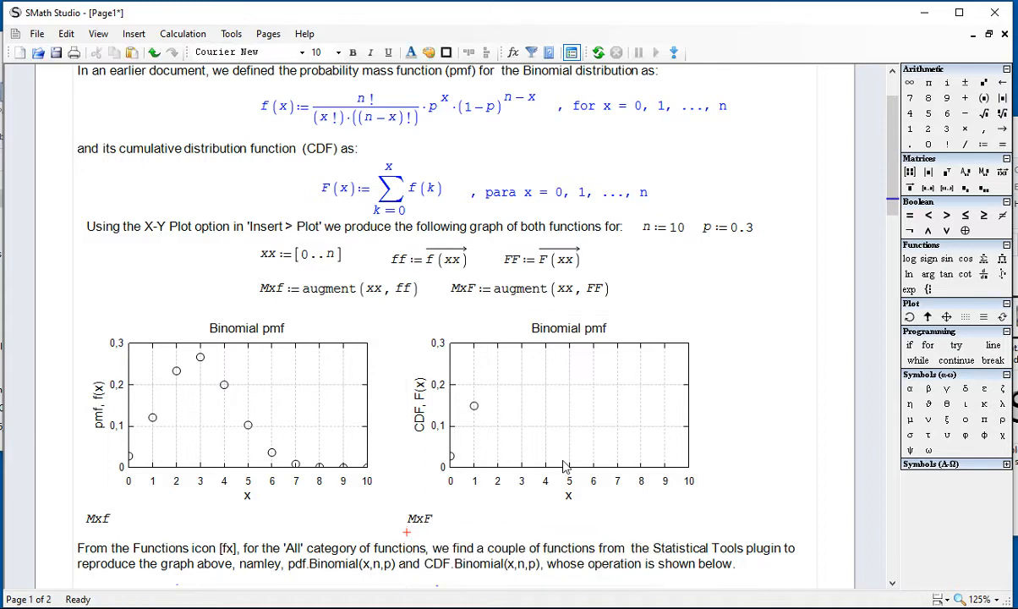
# Set the Y-axis of the MxF plot to minimum 0 and maximum 1.
pyautogui.doubleClick(451, 446)
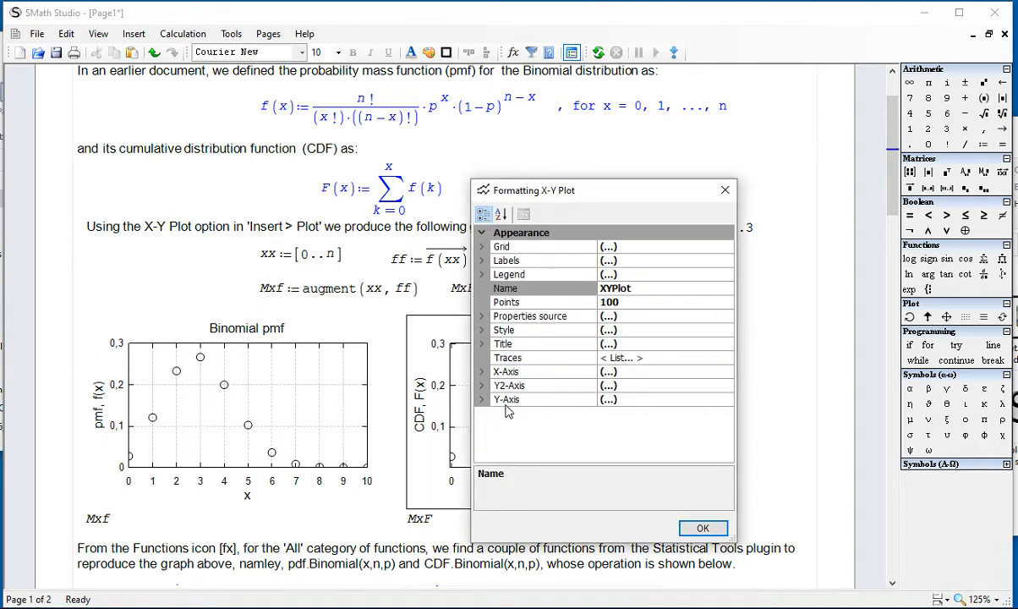
pyautogui.click(492, 399)
pyautogui.click(483, 400)
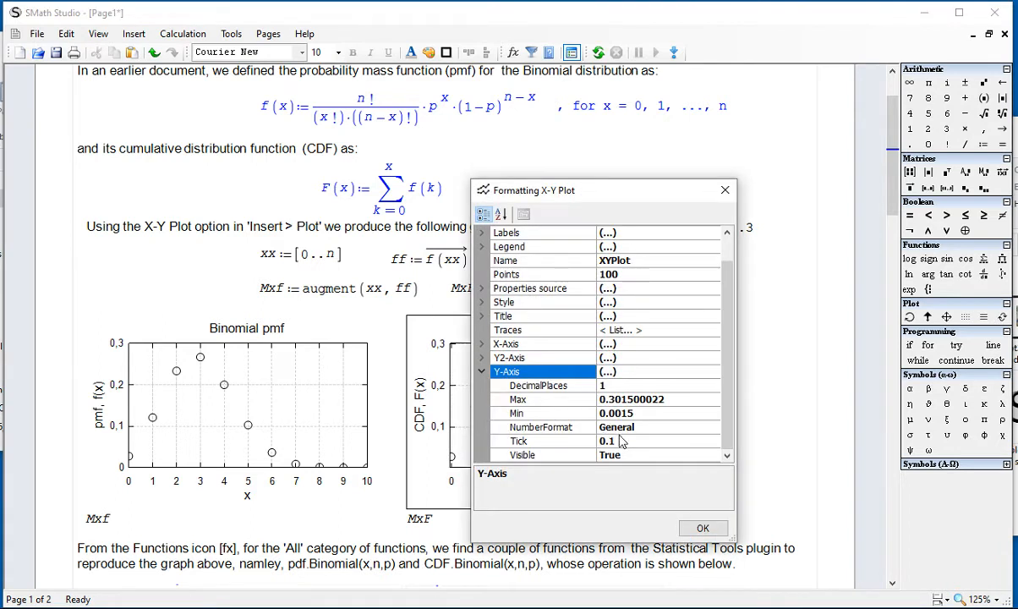
pyautogui.click(640, 413)
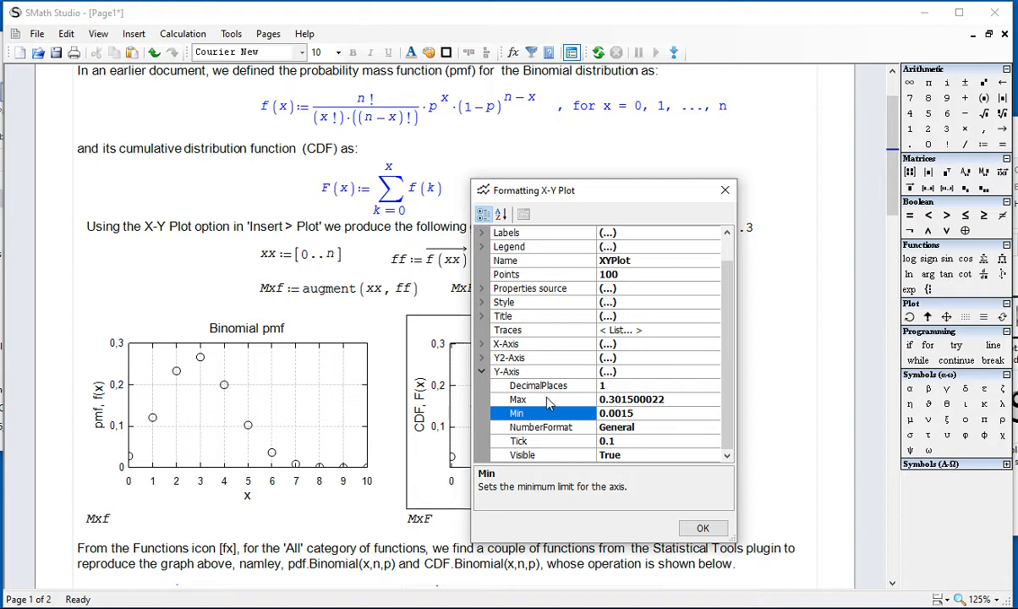
pyautogui.press('BackSpace')
pyautogui.press('BackSpace')
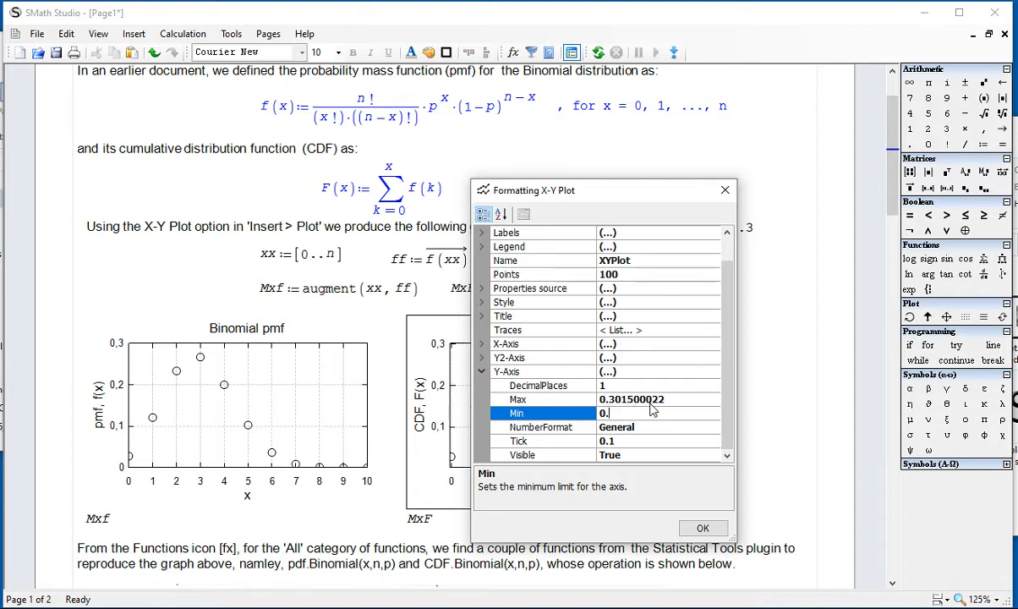
pyautogui.click(677, 403)
pyautogui.press('BackSpace')
pyautogui.press('BackSpace')
pyautogui.press('BackSpace')
pyautogui.press('BackSpace')
pyautogui.press('BackSpace')
pyautogui.press('BackSpace')
pyautogui.press('BackSpace')
pyautogui.press('BackSpace')
pyautogui.press('BackSpace')
pyautogui.press('BackSpace')
pyautogui.press('BackSpace')
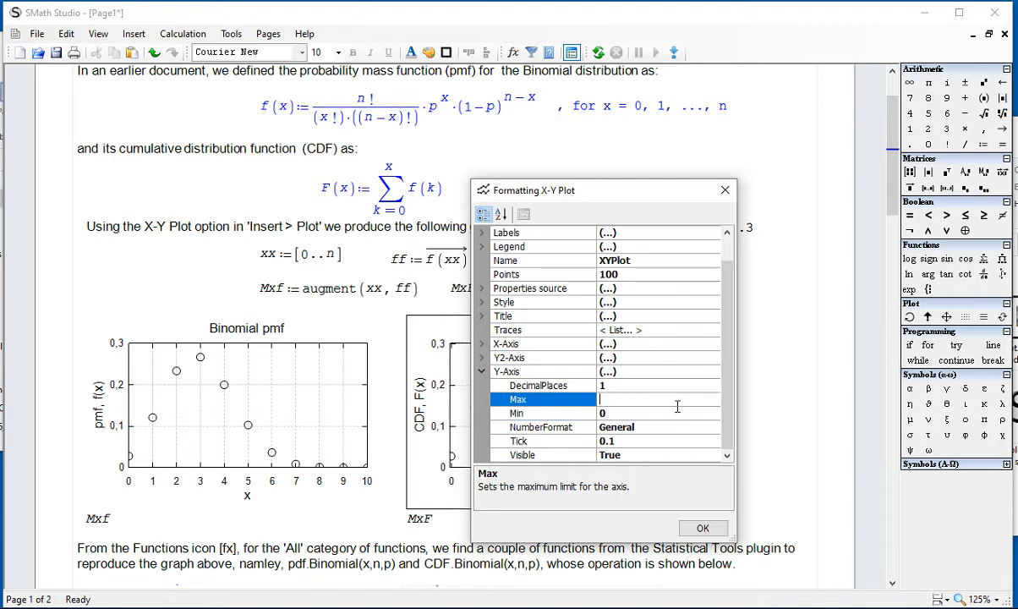
pyautogui.write('1')
# Set the MxF plot's Y-axis tick to 0.2 and accept the formatting.
pyautogui.click(634, 445)
pyautogui.press('BackSpace')
pyautogui.write('2')
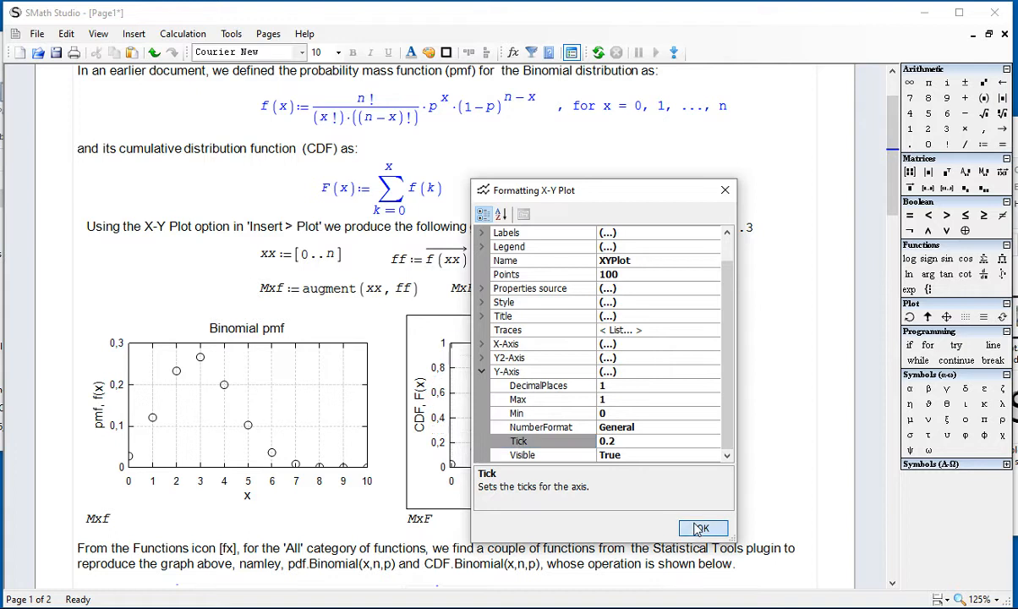
pyautogui.click(702, 527)
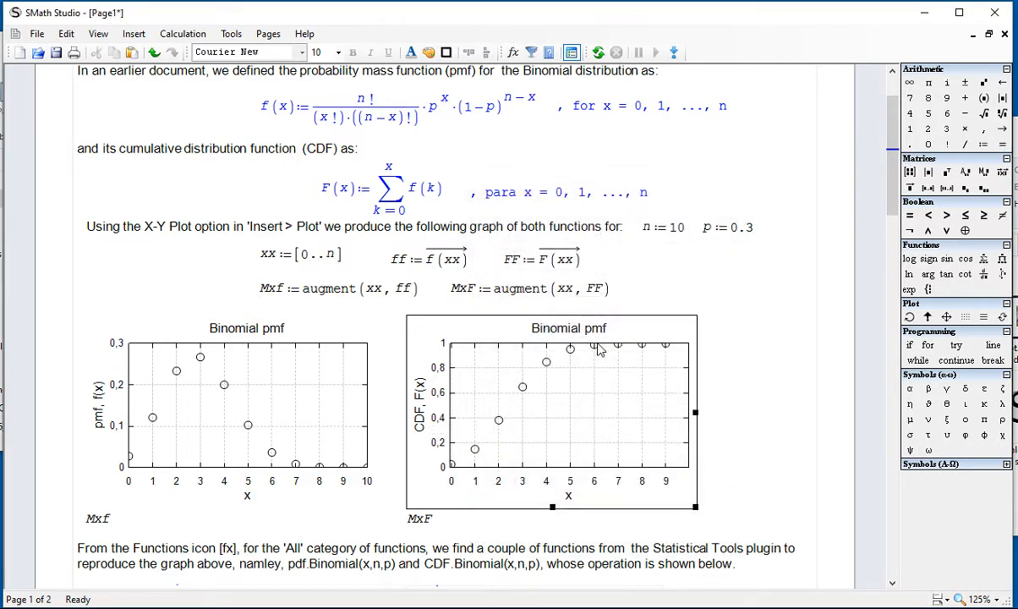
pyautogui.click(747, 369)
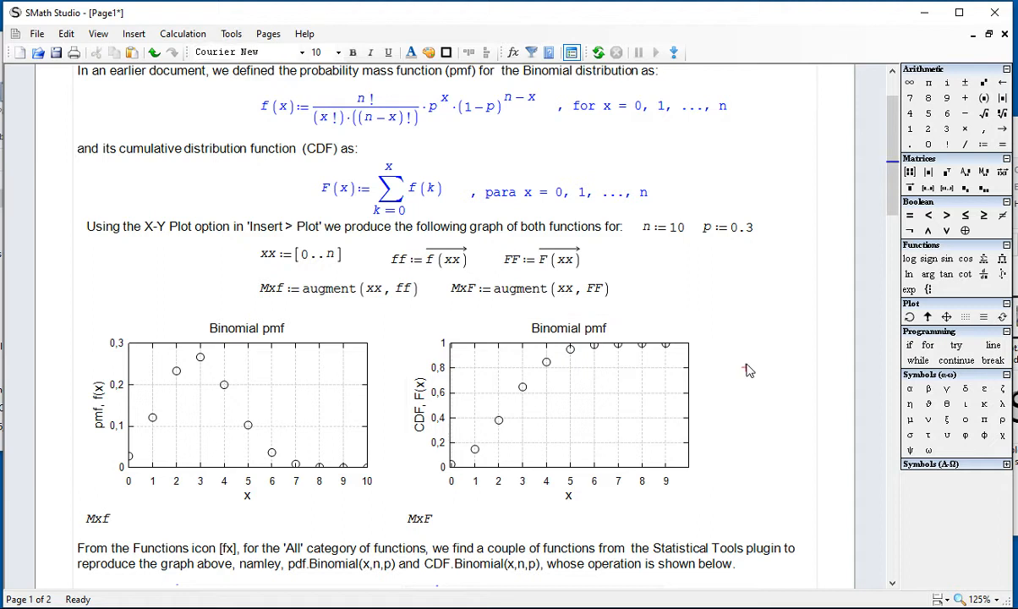
# Set the title text of the MxF plot to "Binomial CDF" and accept the formatting.
pyautogui.doubleClick(579, 363)
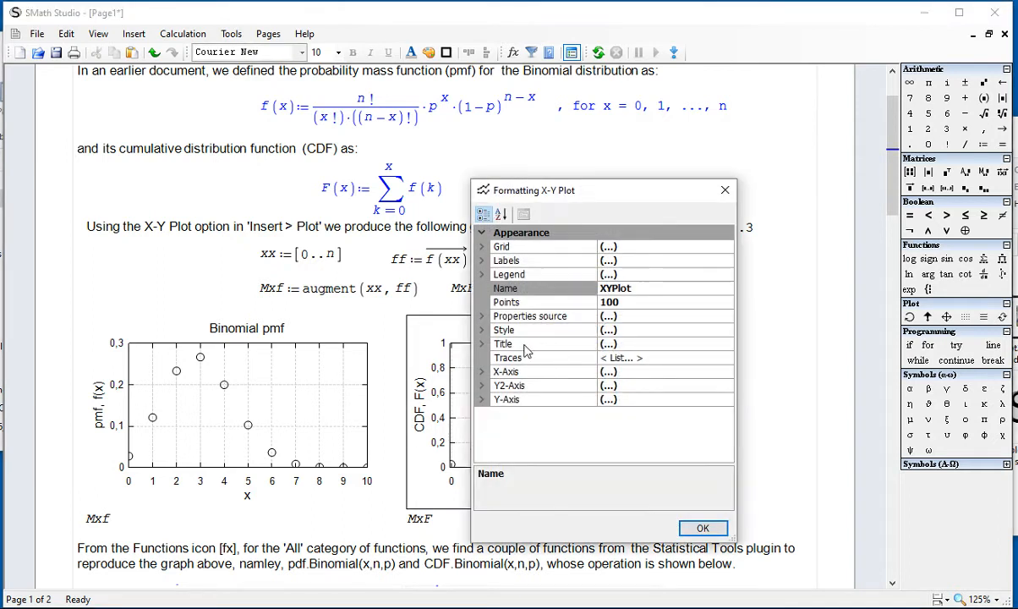
pyautogui.click(499, 345)
pyautogui.click(481, 343)
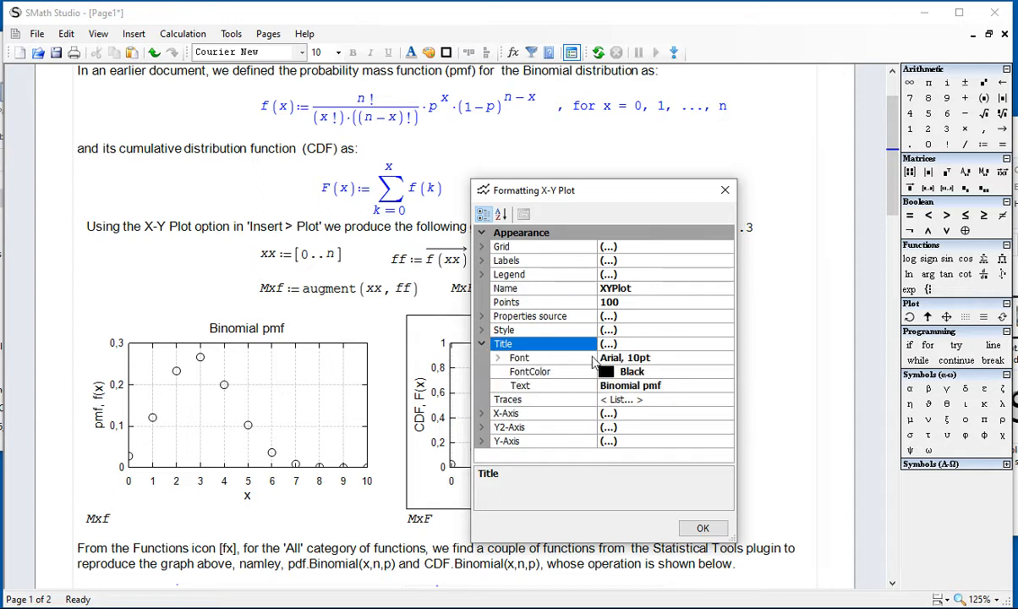
pyautogui.click(650, 386)
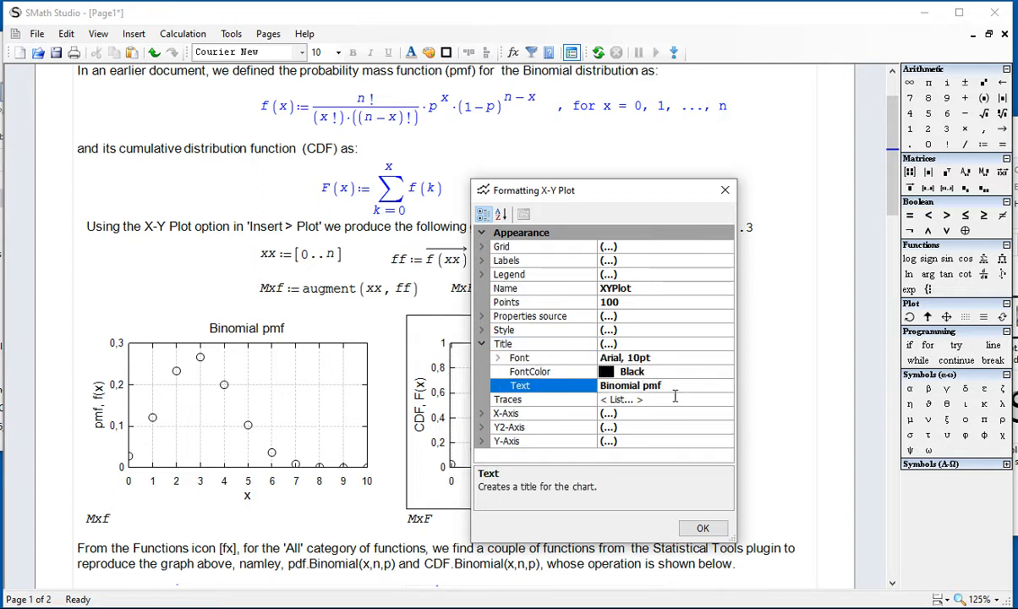
pyautogui.write('CDF')
pyautogui.click(698, 527)
pyautogui.click(745, 437)
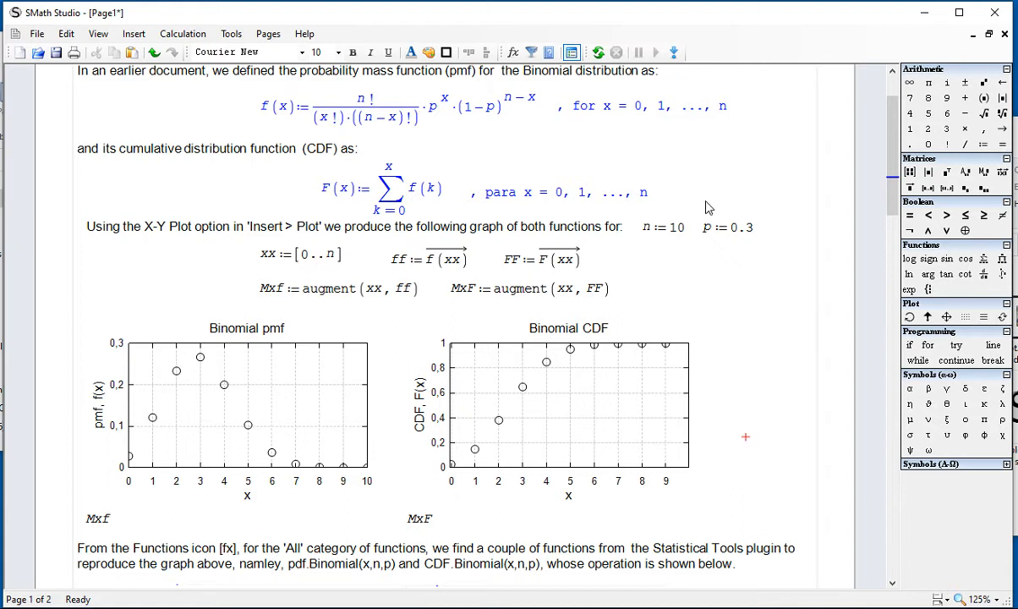
# Move the Binomial CDF plot slightly farther away from the pmf plot, keeping both on the same level.
pyautogui.moveTo(746, 289); pyautogui.dragTo(298, 103)
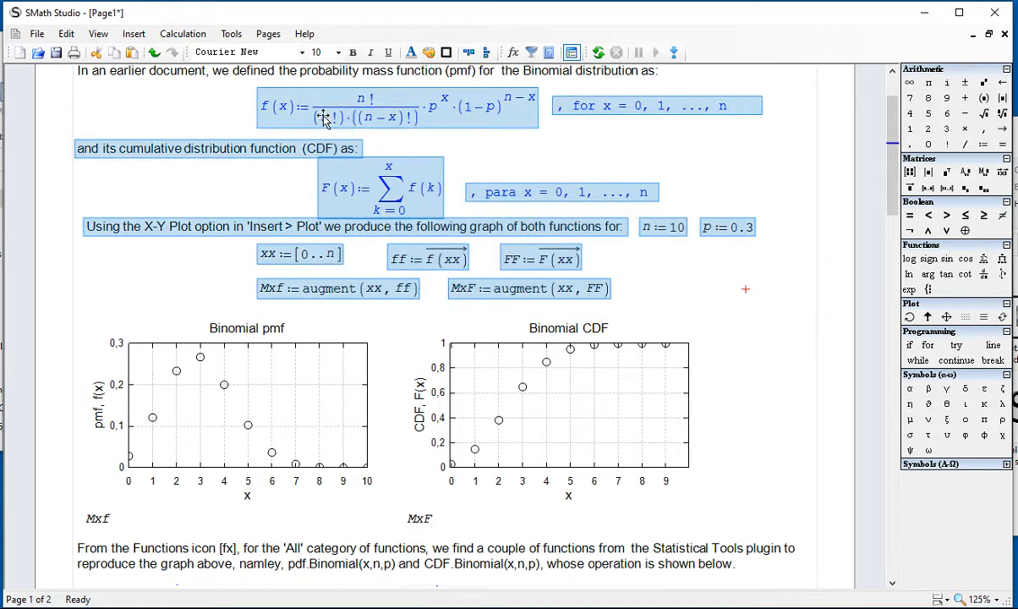
pyautogui.click(808, 483)
pyautogui.moveTo(806, 479); pyautogui.dragTo(706, 470)
pyautogui.click(803, 490)
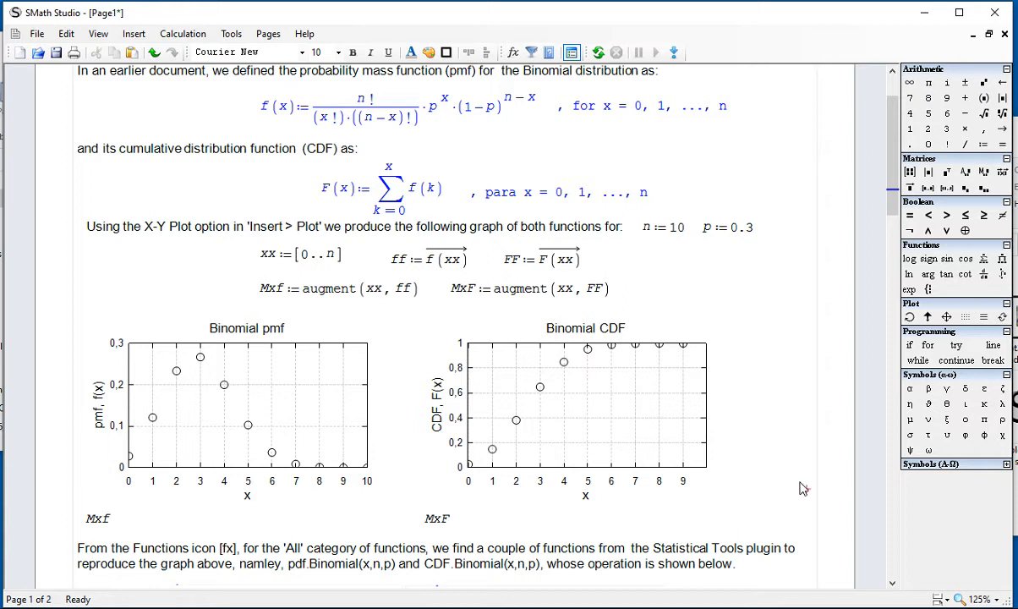
# Review the section on the pdf.Binomial and CDF.Binomial functions and the calculations defining fB, FB, MBf and MBF.
pyautogui.scroll(-8, 802, 488)
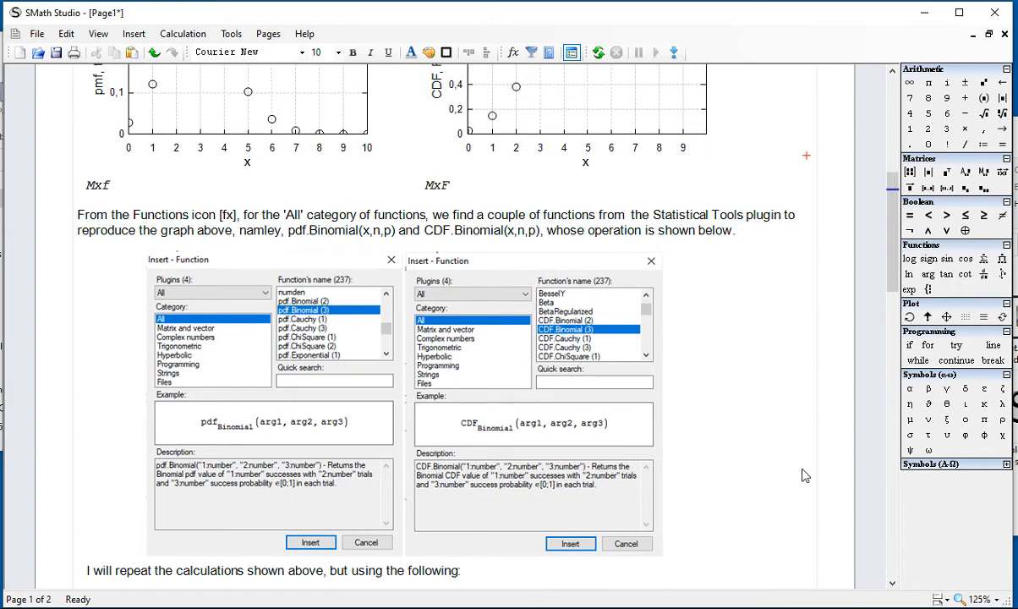
pyautogui.scroll(-1, 804, 475)
pyautogui.scroll(-1, 802, 475)
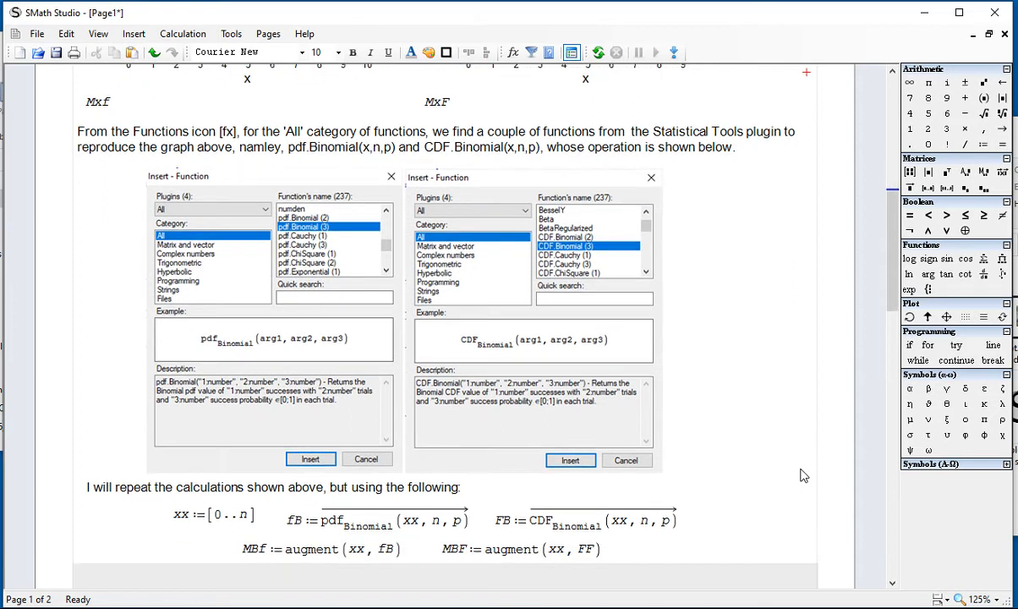
pyautogui.scroll(-2, 744, 428)
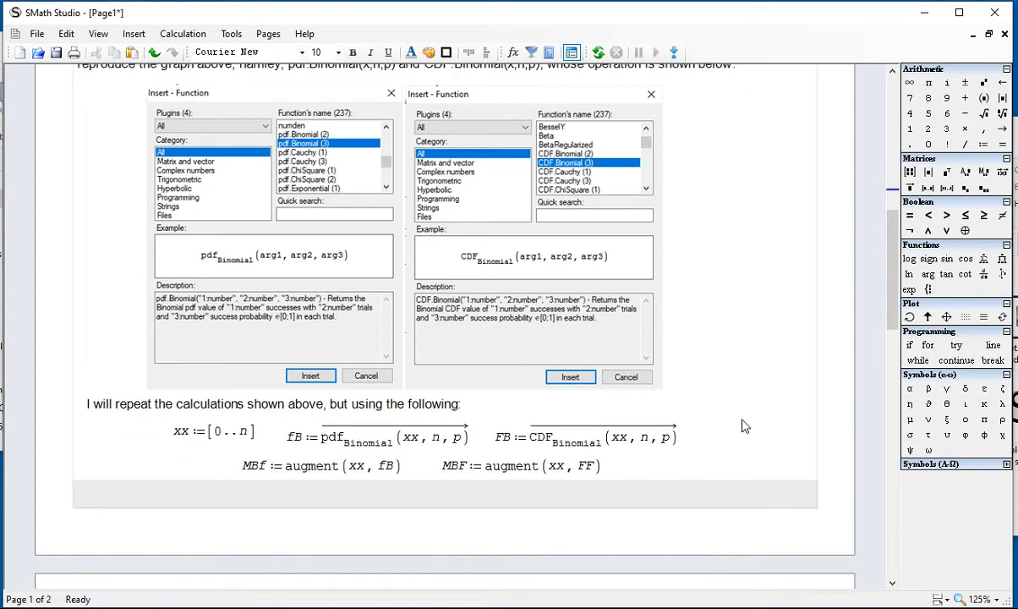
pyautogui.click(685, 254)
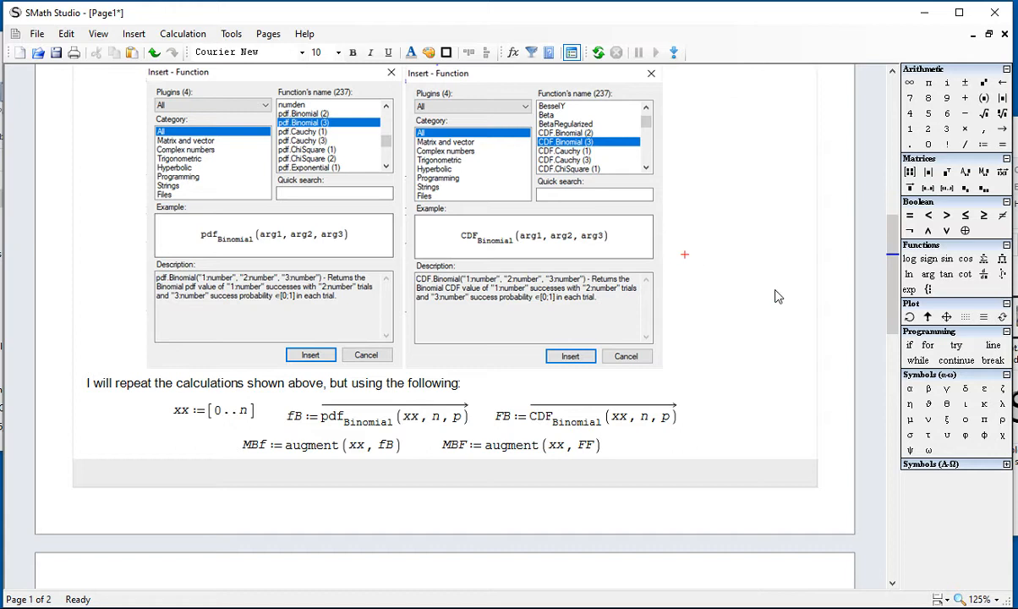
# Insert the three-argument pdf.Binomial function in the blank space beside the function dialog pictures.
pyautogui.click(512, 55)
pyautogui.moveTo(456, 142); pyautogui.dragTo(375, 94)
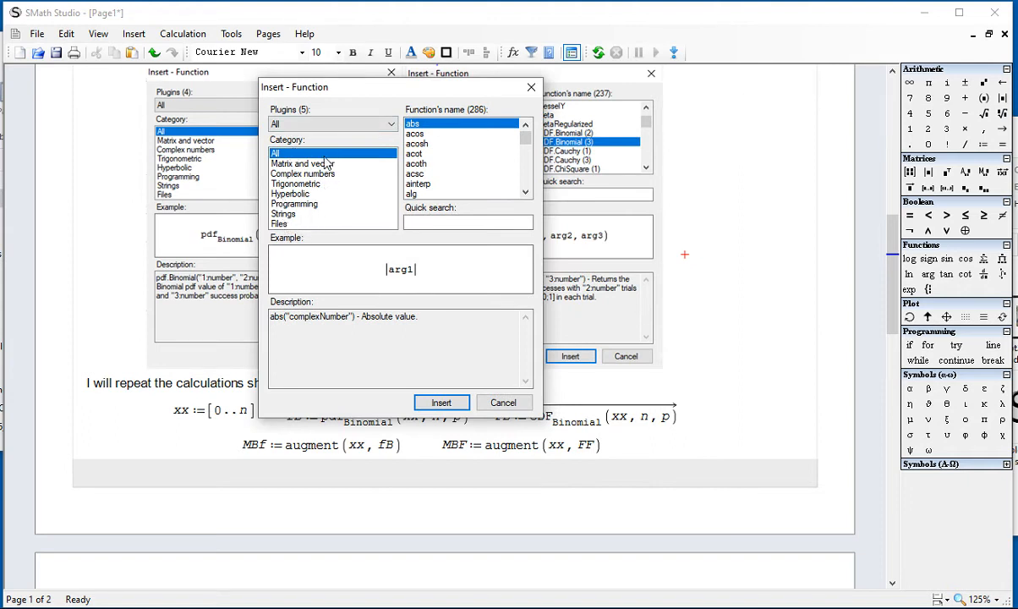
pyautogui.moveTo(480, 88)
pyautogui.mouseDown()
pyautogui.moveTo(546, 132)
pyautogui.moveTo(497, 79)
pyautogui.mouseUp()
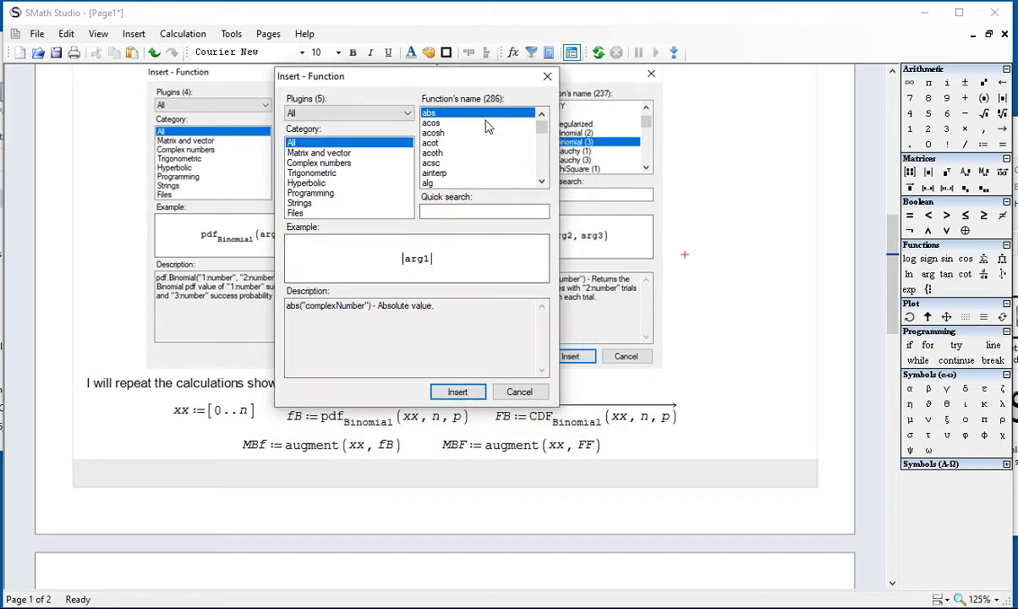
pyautogui.moveTo(540, 125); pyautogui.dragTo(541, 159)
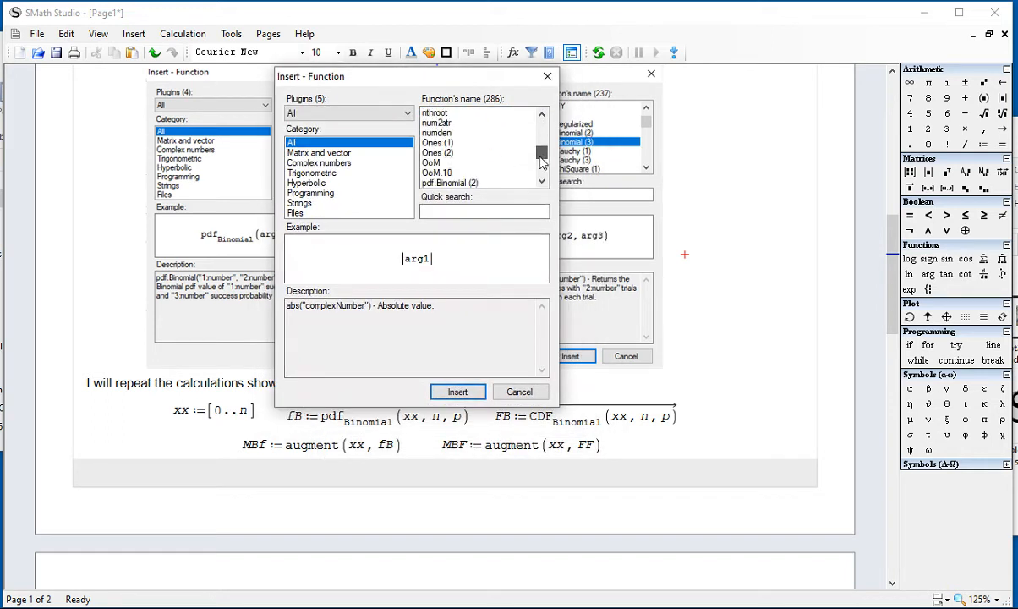
pyautogui.click(540, 173)
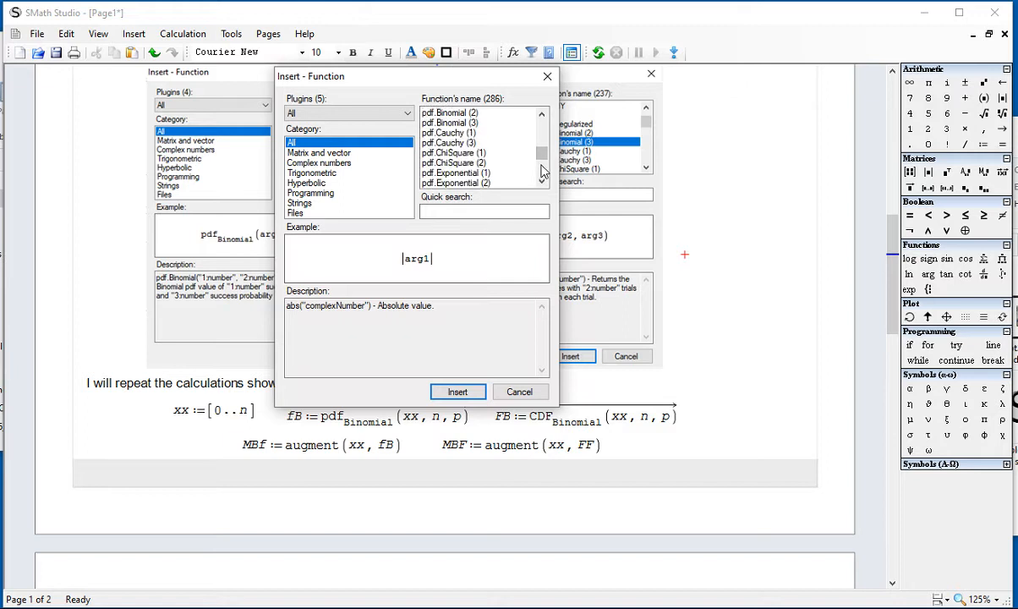
pyautogui.click(414, 113)
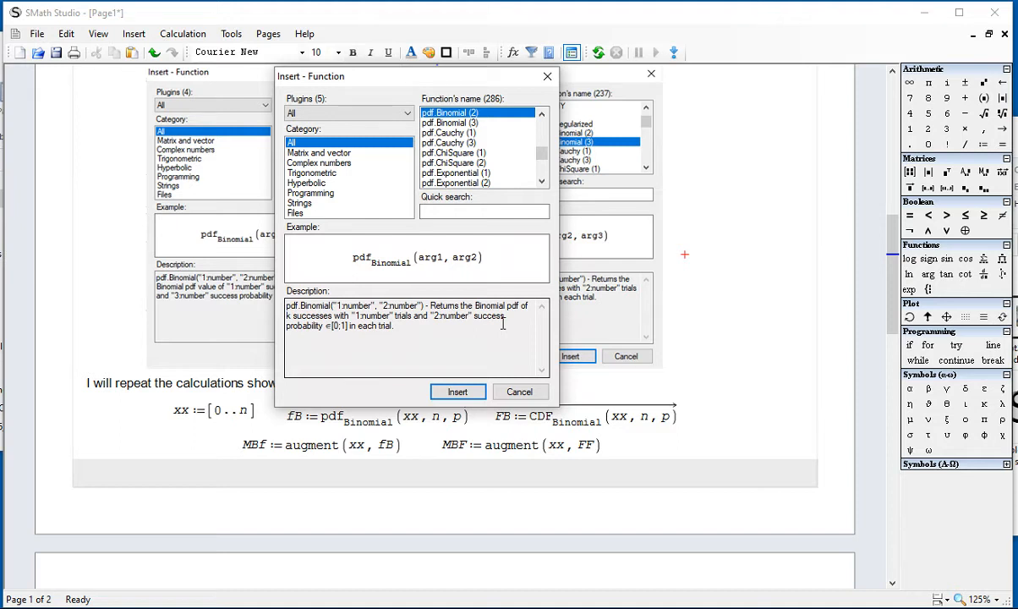
pyautogui.click(457, 124)
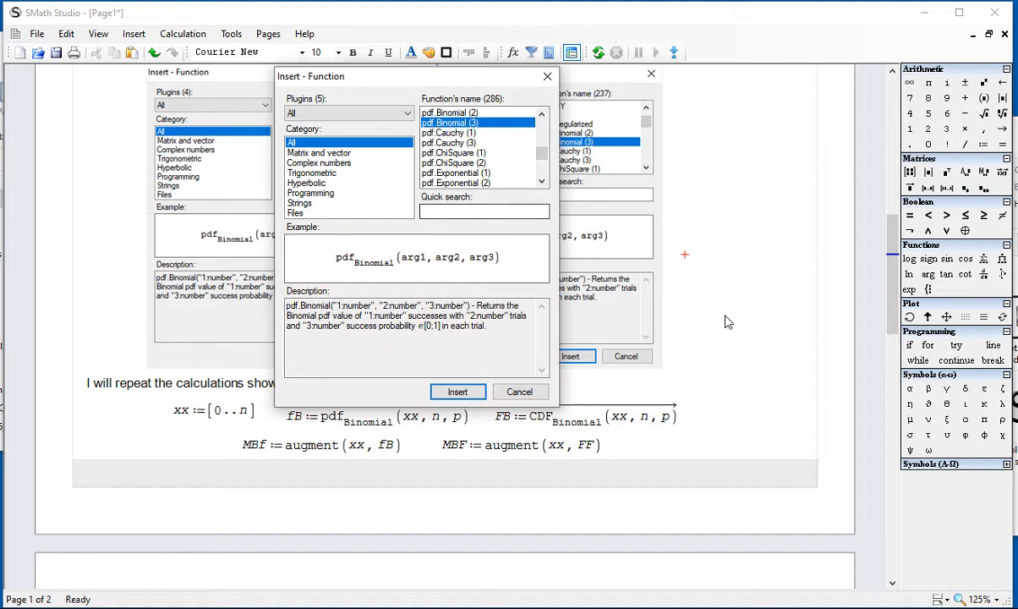
pyautogui.click(458, 392)
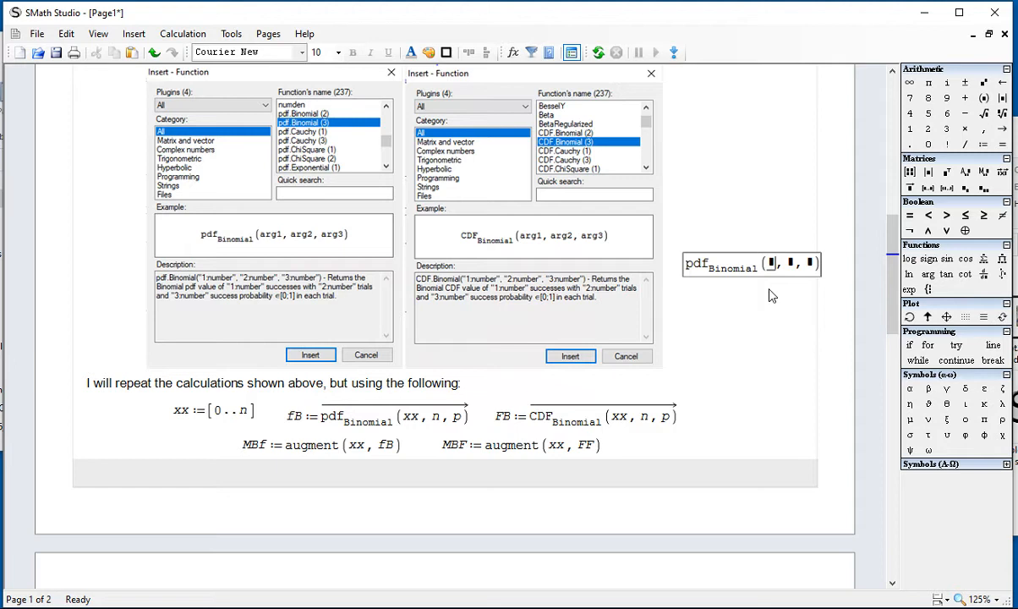
# Evaluate the vectorized pdf.Binomial function with arguments xx, n and p, and shift the expression so its result vector fits on the page.
pyautogui.write('xx')
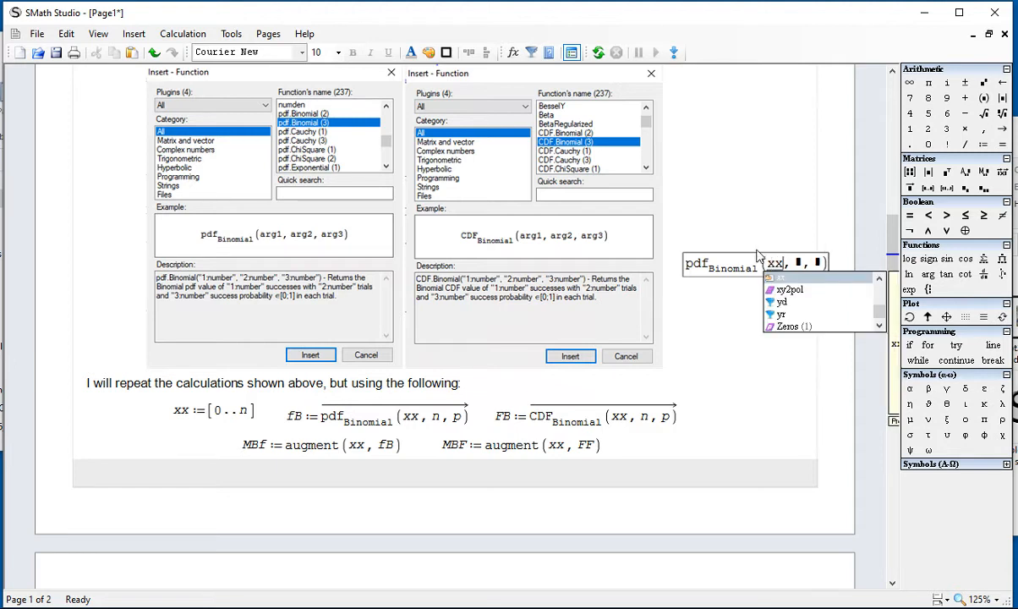
pyautogui.click(803, 266)
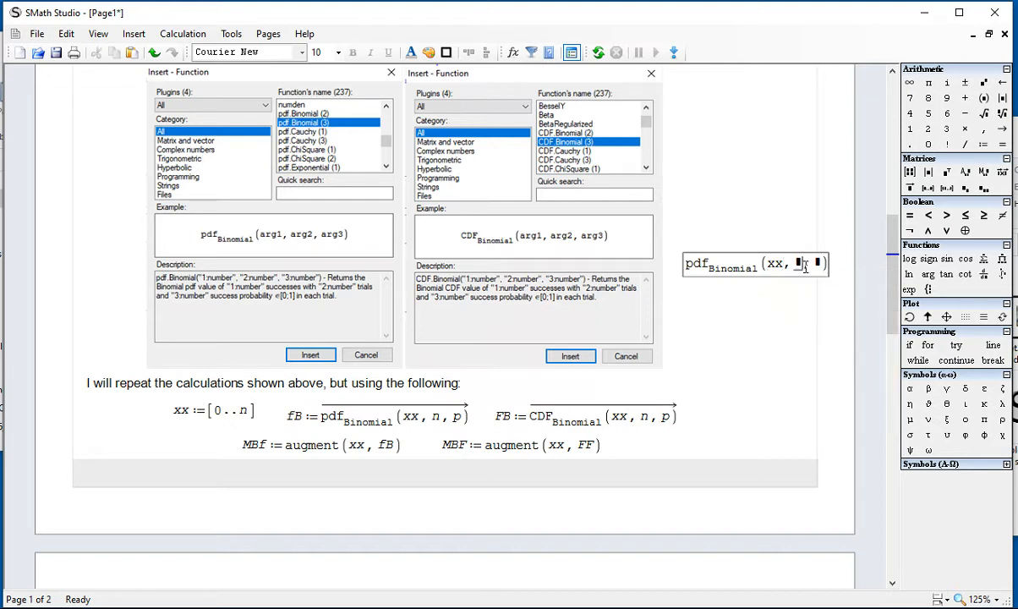
pyautogui.write('n, p')
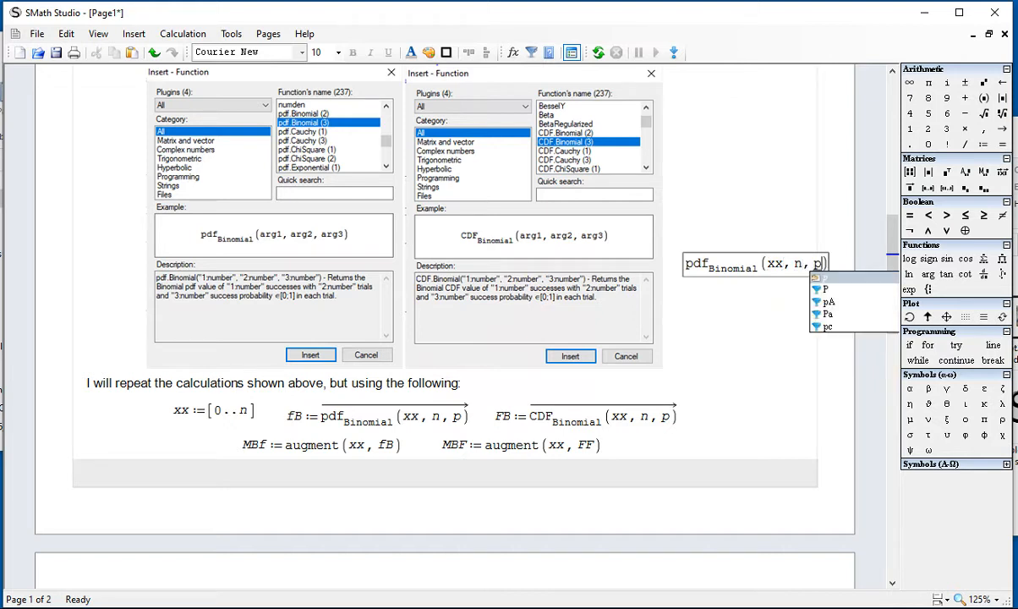
pyautogui.click(827, 265)
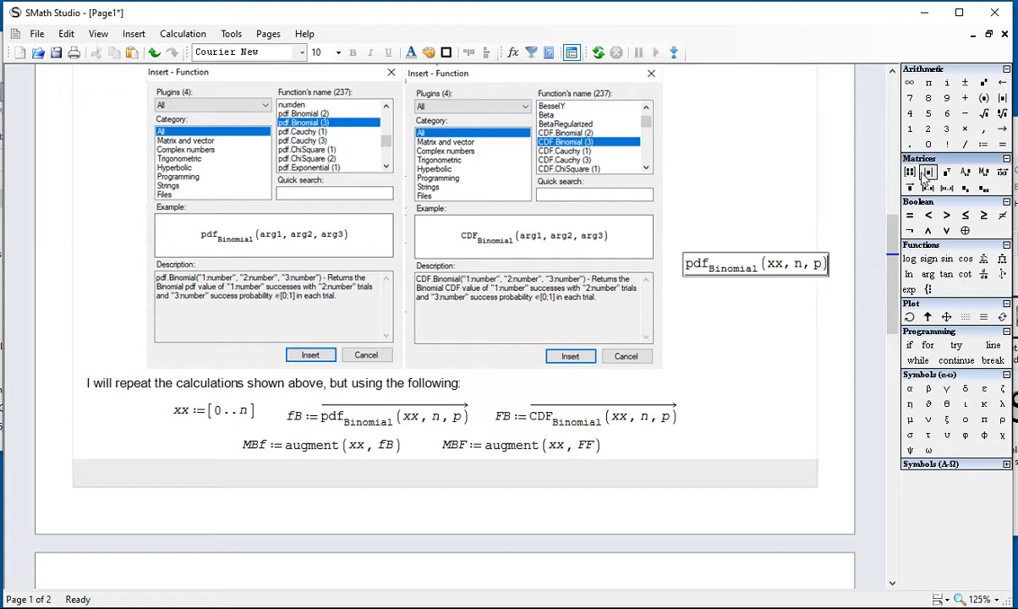
pyautogui.click(910, 189)
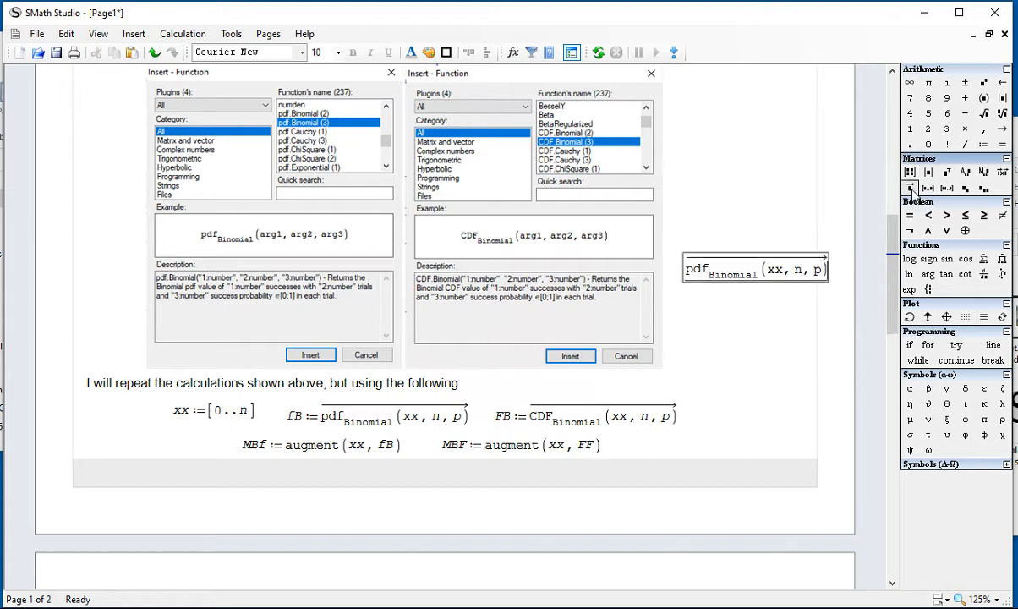
pyautogui.press('=')
pyautogui.moveTo(779, 228); pyautogui.dragTo(673, 197)
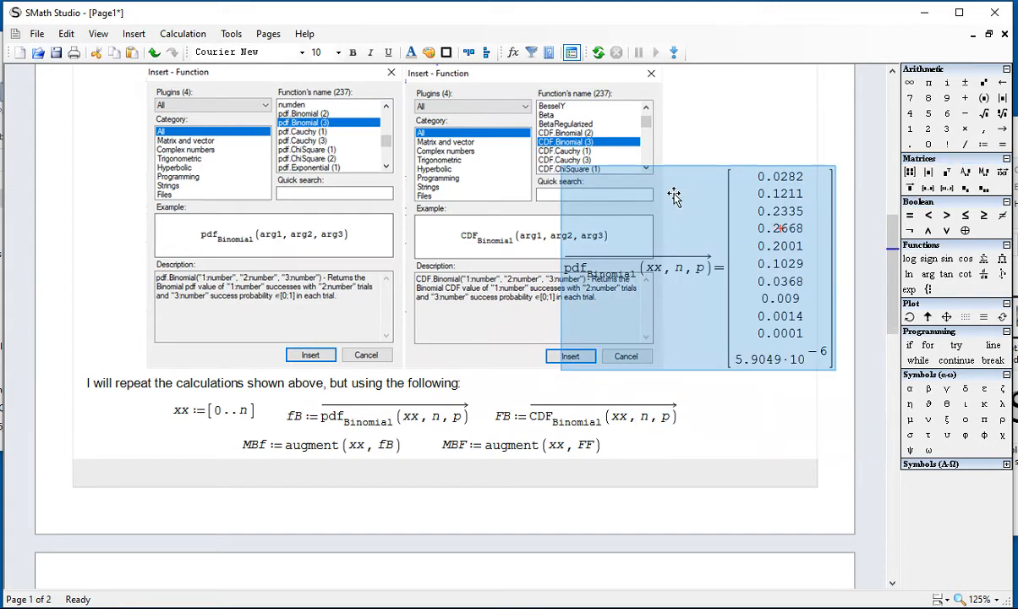
# Examine the evaluated pdf.Binomial vector against the definitions of xx and fB beneath the function dialog pictures.
pyautogui.scroll(-1, 681, 204)
pyautogui.click(747, 391)
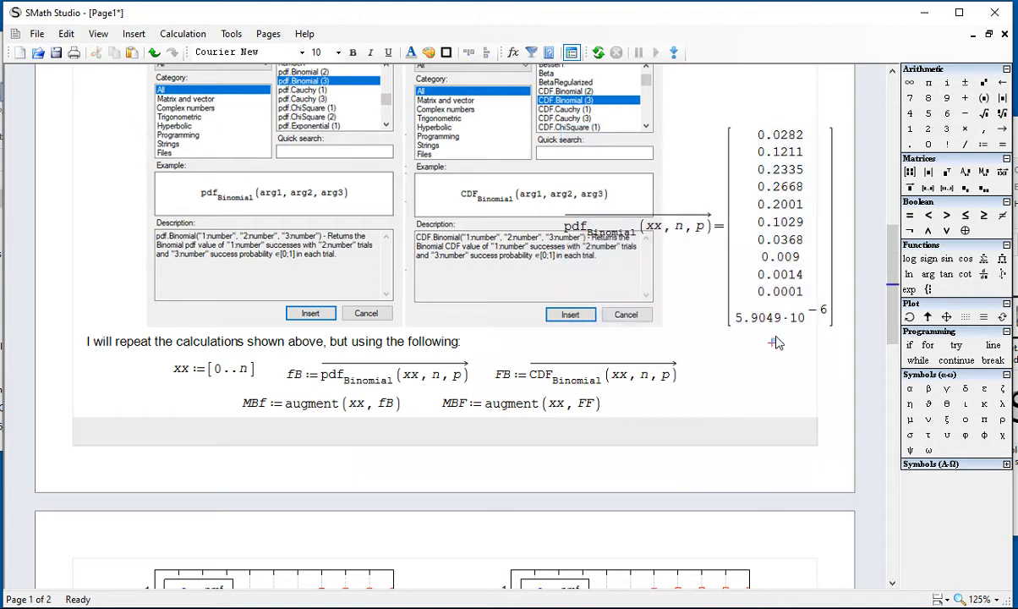
pyautogui.moveTo(771, 342); pyautogui.dragTo(776, 317)
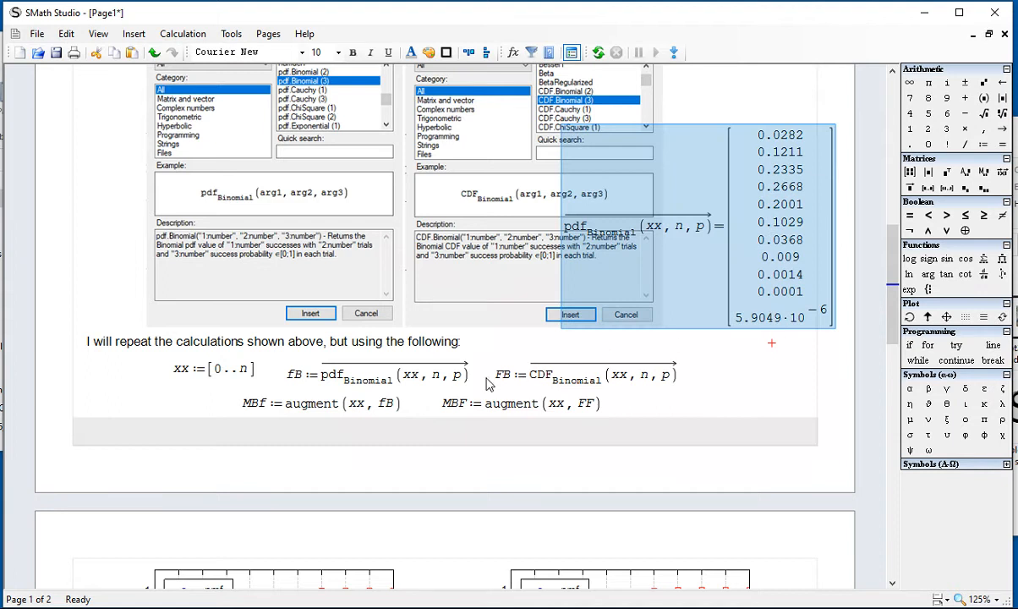
pyautogui.moveTo(467, 350); pyautogui.dragTo(465, 372)
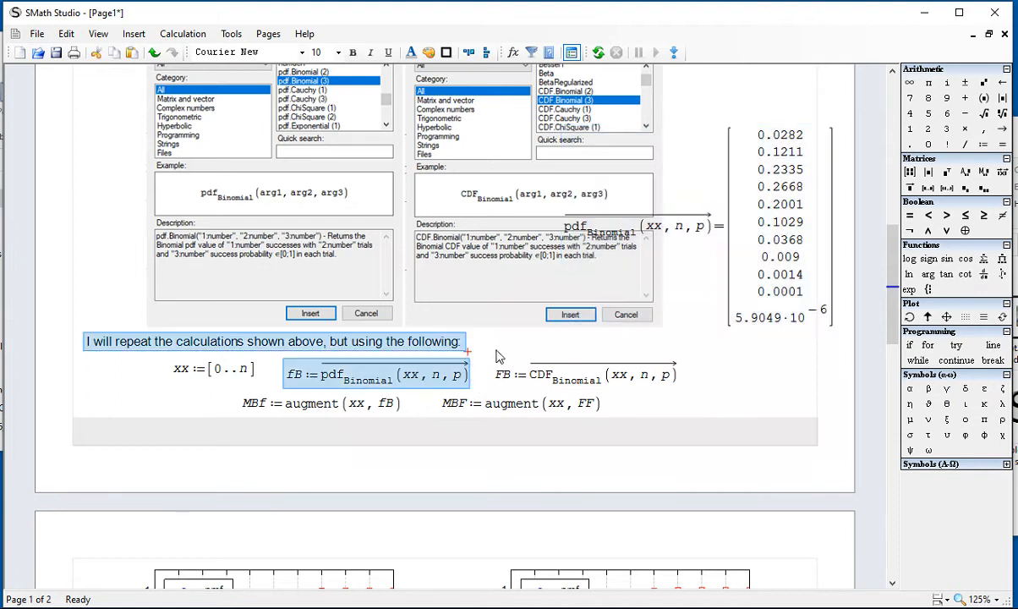
pyautogui.click(493, 351)
pyautogui.moveTo(240, 387); pyautogui.dragTo(161, 338)
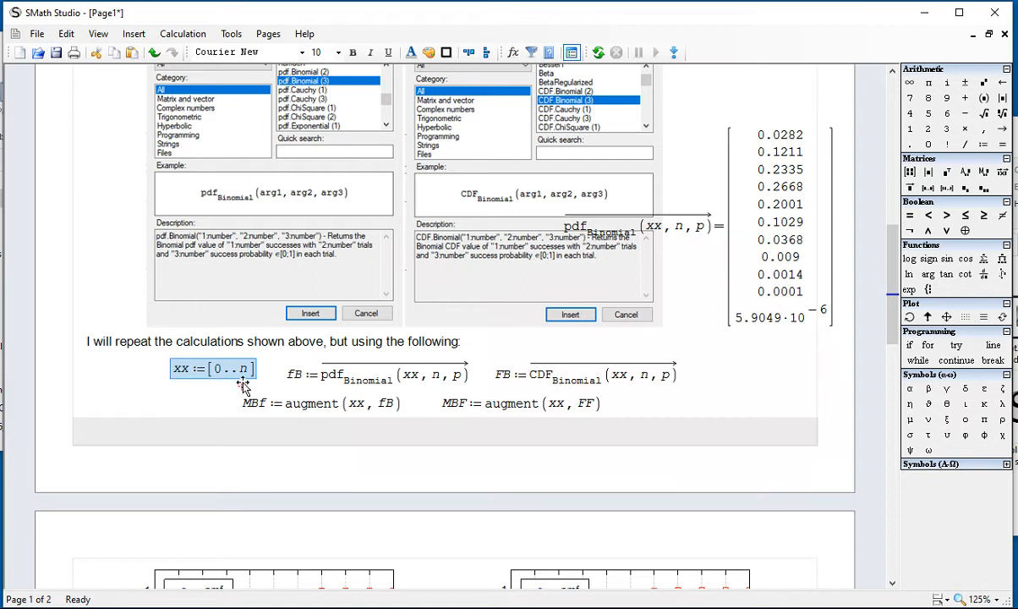
pyautogui.moveTo(285, 389)
pyautogui.moveTo(288, 385); pyautogui.dragTo(330, 380)
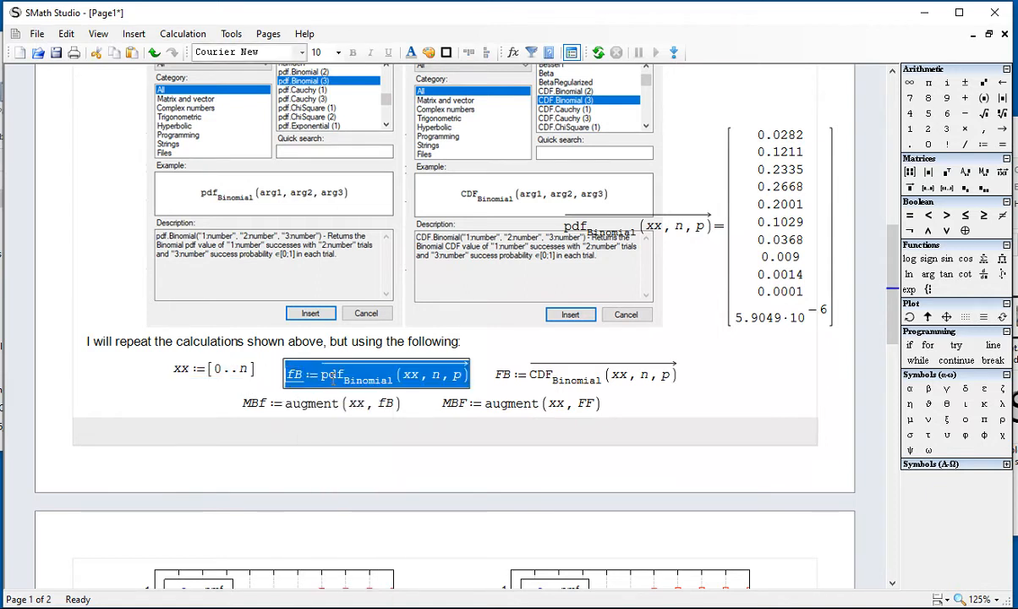
# Delete the evaluated pdf.Binomial expression beside the function dialog pictures.
pyautogui.click(736, 378)
pyautogui.moveTo(770, 344); pyautogui.dragTo(725, 295)
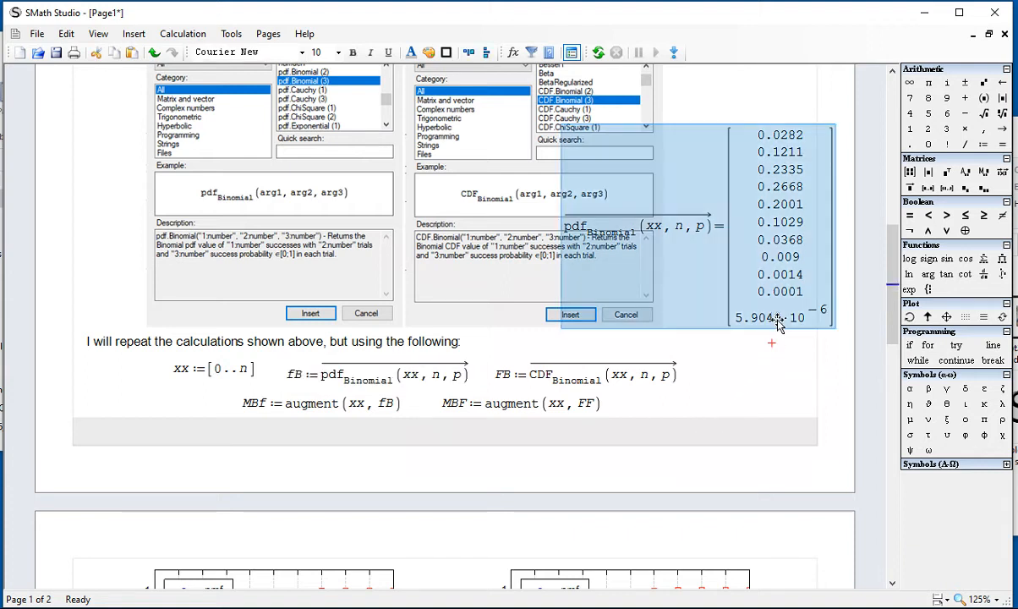
pyautogui.press('Delete')
# Insert the three-argument CDF.Binomial function in the blank space beside the function dialog pictures.
pyautogui.click(682, 255)
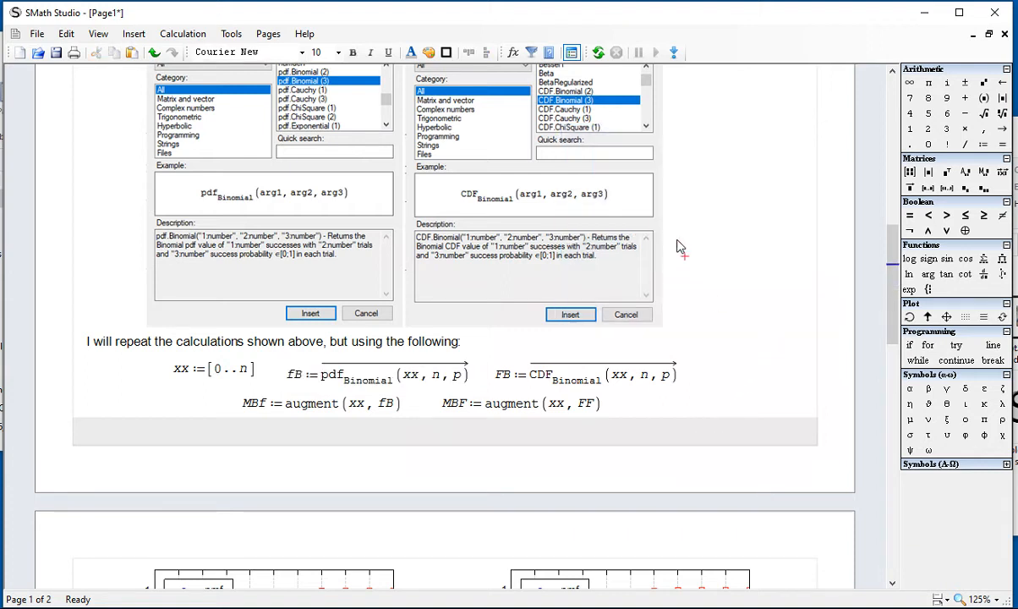
pyautogui.click(512, 52)
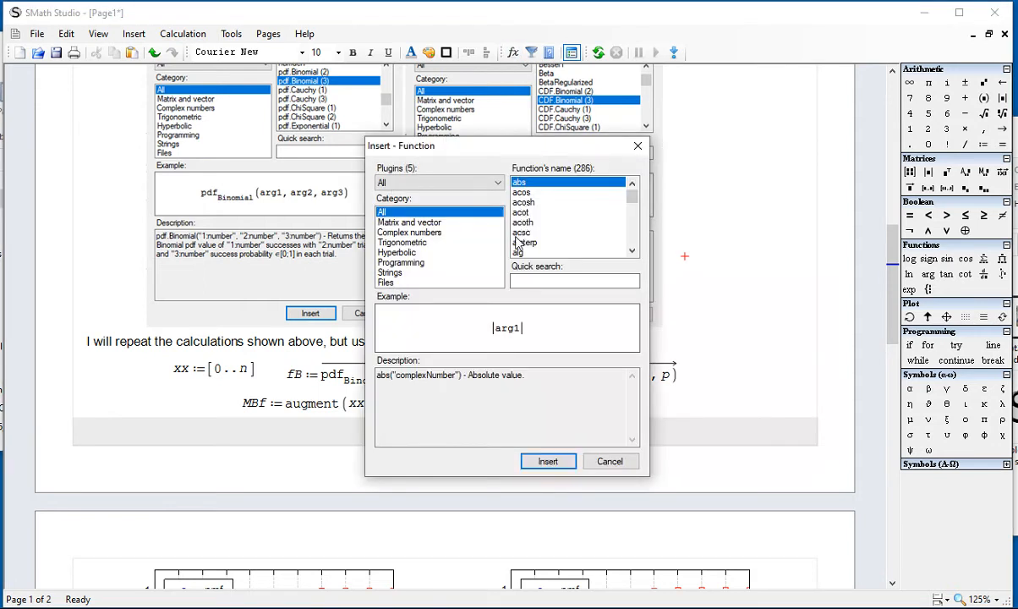
pyautogui.scroll(-4, 630, 241)
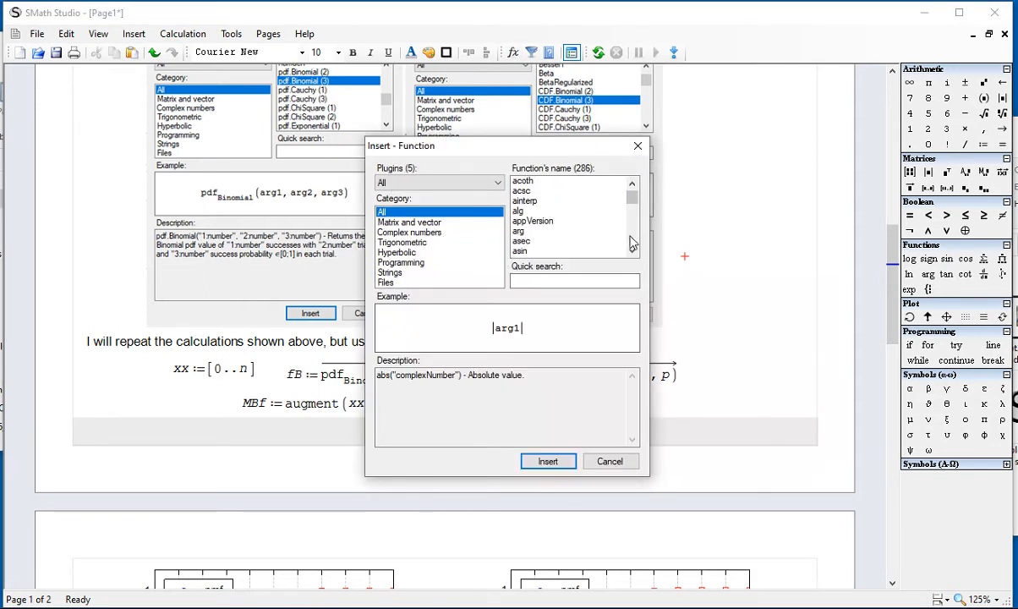
pyautogui.scroll(-1, 630, 243)
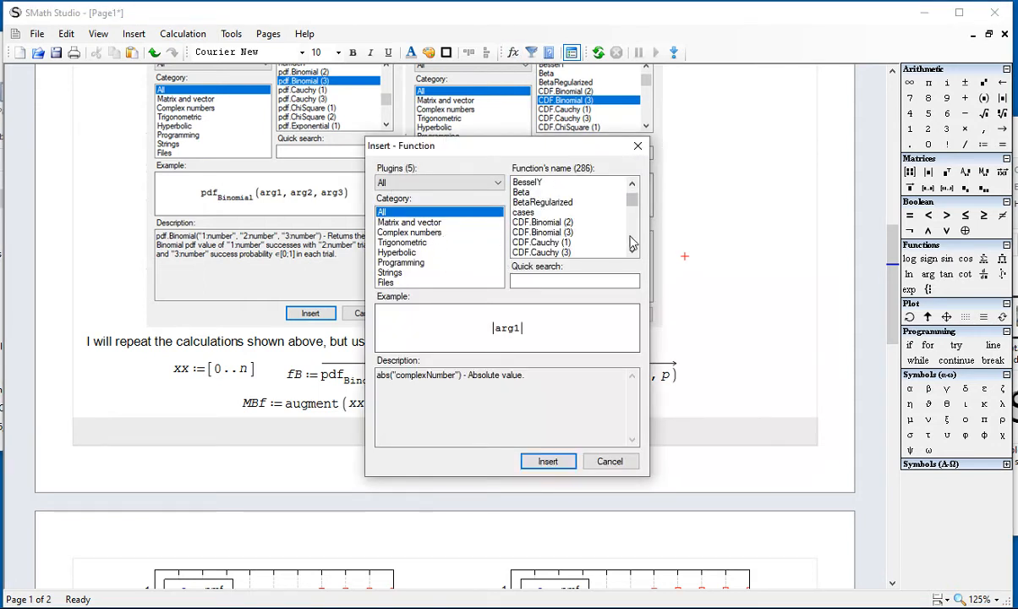
pyautogui.click(538, 232)
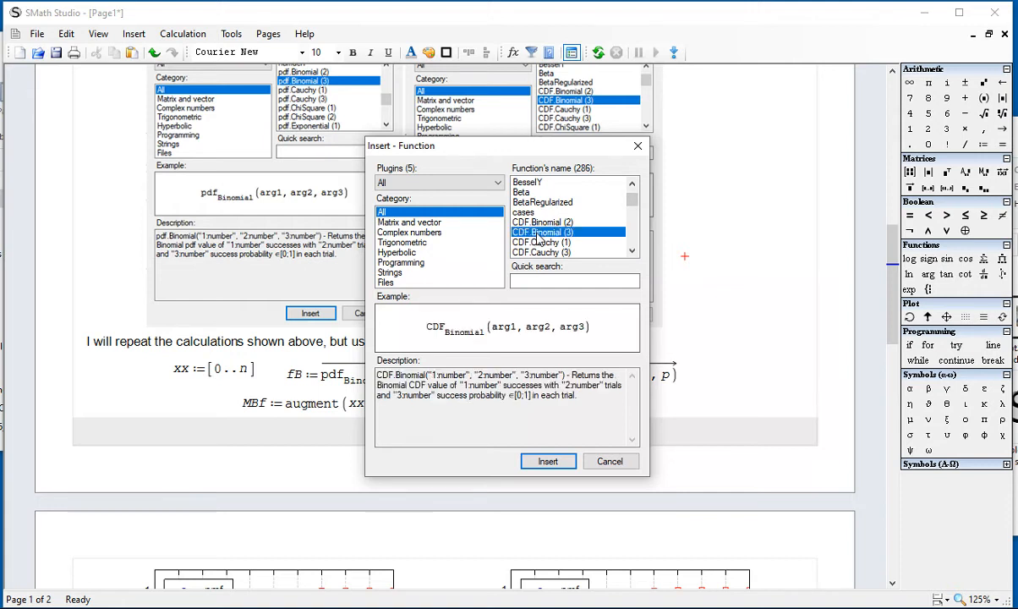
pyautogui.click(546, 461)
# Evaluate the vectorized CDF.Binomial function with arguments xx, n and p, and move the expression beside the function dialog pictures.
pyautogui.write('xx, ')
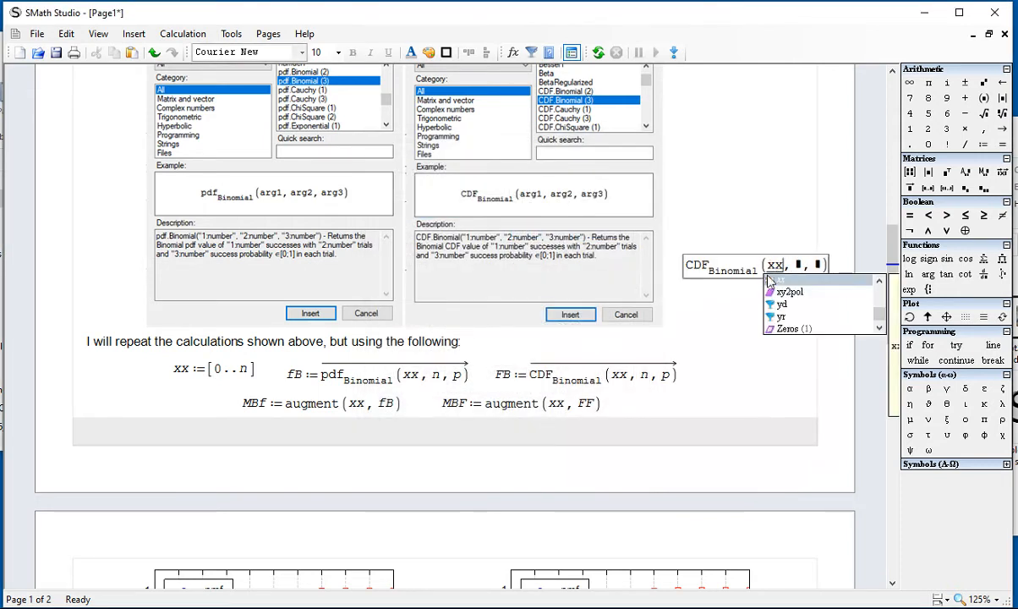
pyautogui.write('n, ')
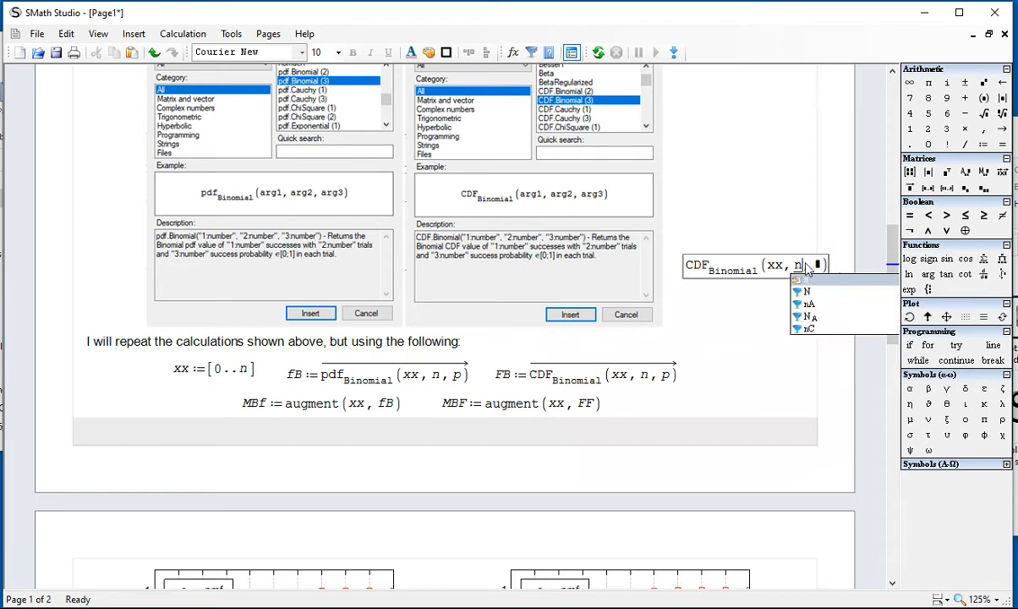
pyautogui.write('p')
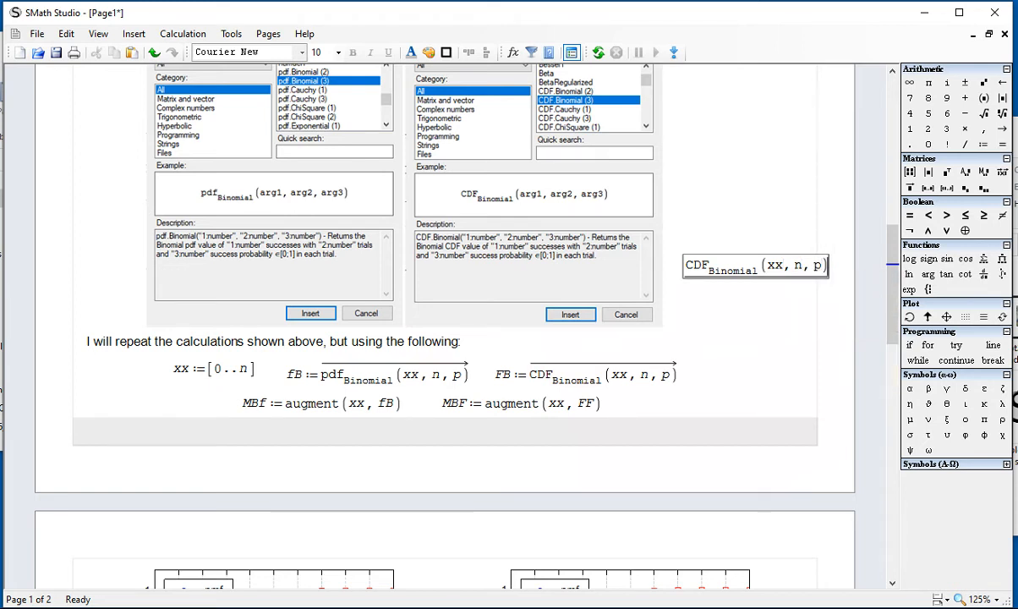
pyautogui.click(909, 188)
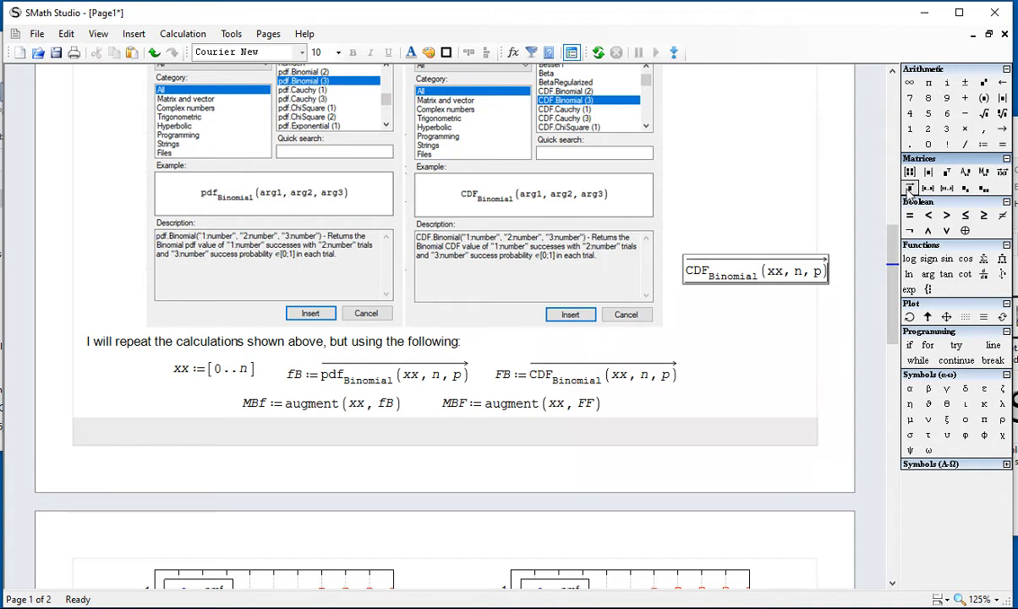
pyautogui.write('=')
pyautogui.scroll(-5, 670, 433)
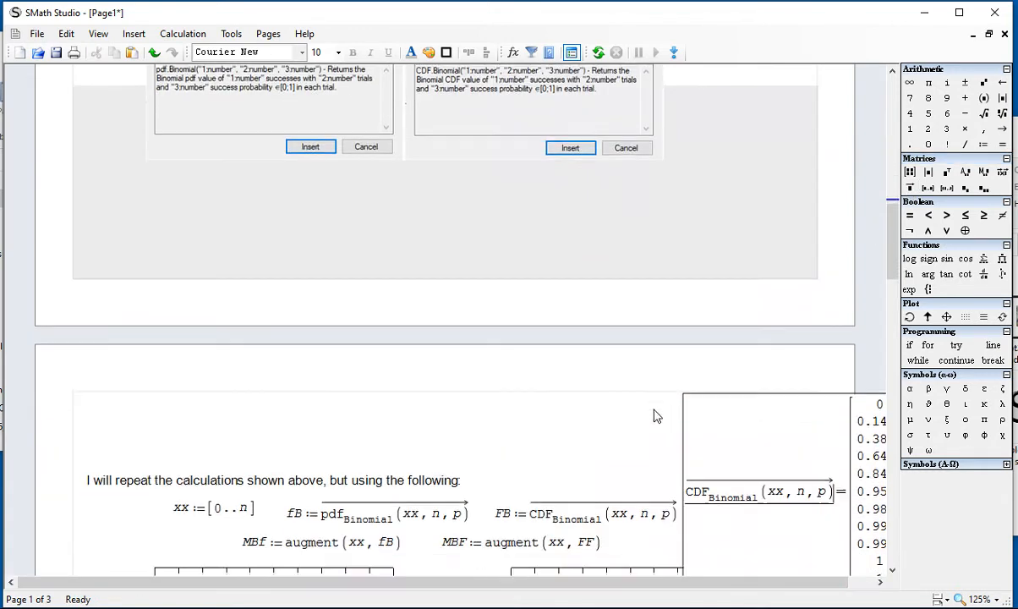
pyautogui.moveTo(791, 403); pyautogui.dragTo(763, 81)
pyautogui.scroll(2, 725, 296)
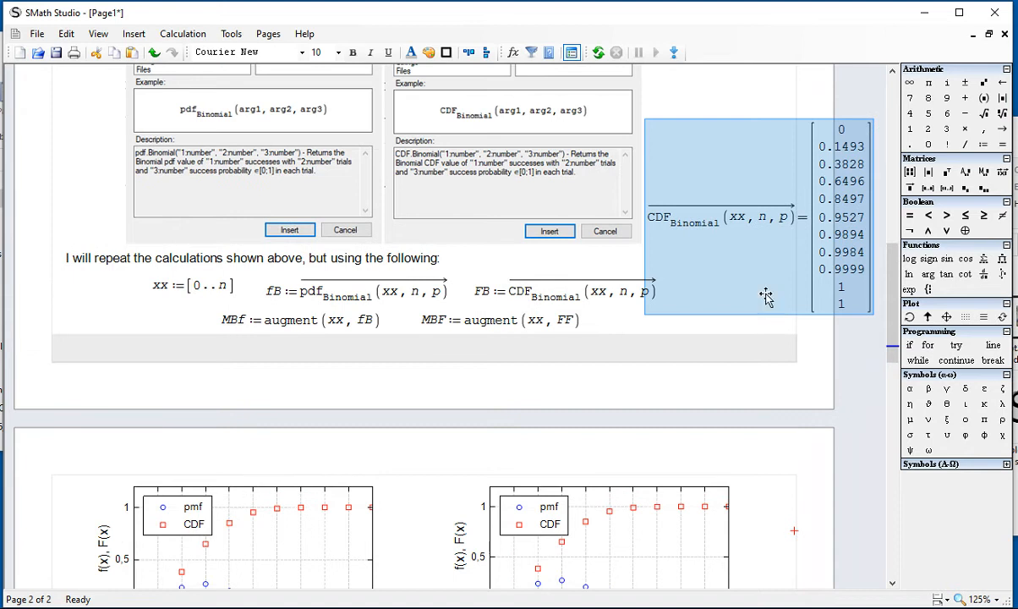
# Delete the evaluated CDF.Binomial expression.
pyautogui.click(769, 95)
pyautogui.click(780, 186)
pyautogui.press('Delete')
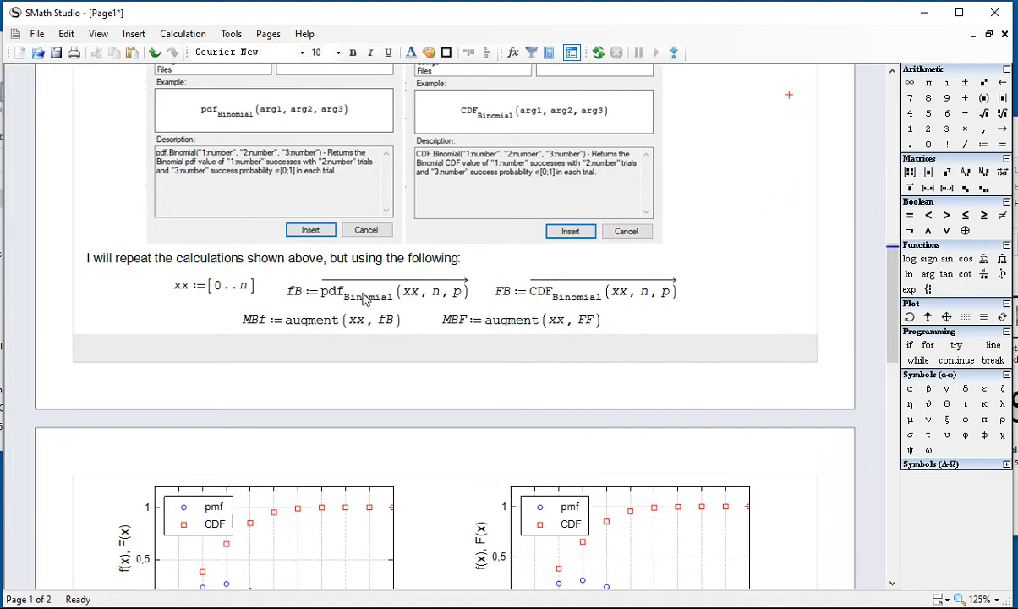
# Examine the fB and FB definitions and the augmented matrices MBf and MBF that feed the second plot.
pyautogui.moveTo(313, 302)
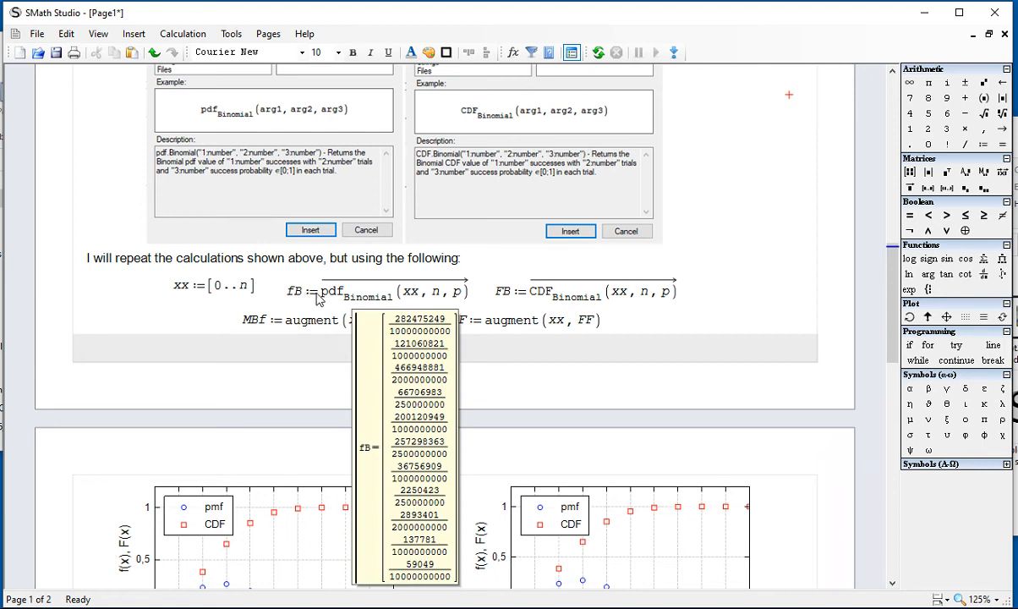
pyautogui.click(297, 290)
pyautogui.doubleClick(294, 291)
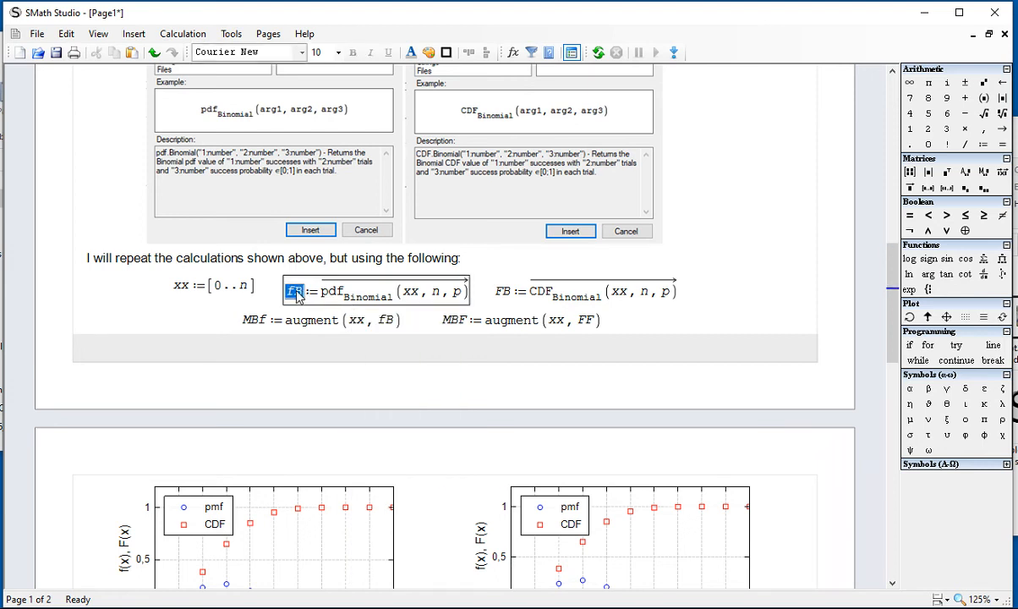
pyautogui.click(508, 294)
pyautogui.doubleClick(506, 290)
pyautogui.click(764, 294)
pyautogui.click(633, 330)
pyautogui.moveTo(636, 336); pyautogui.dragTo(347, 300)
pyautogui.moveTo(386, 325)
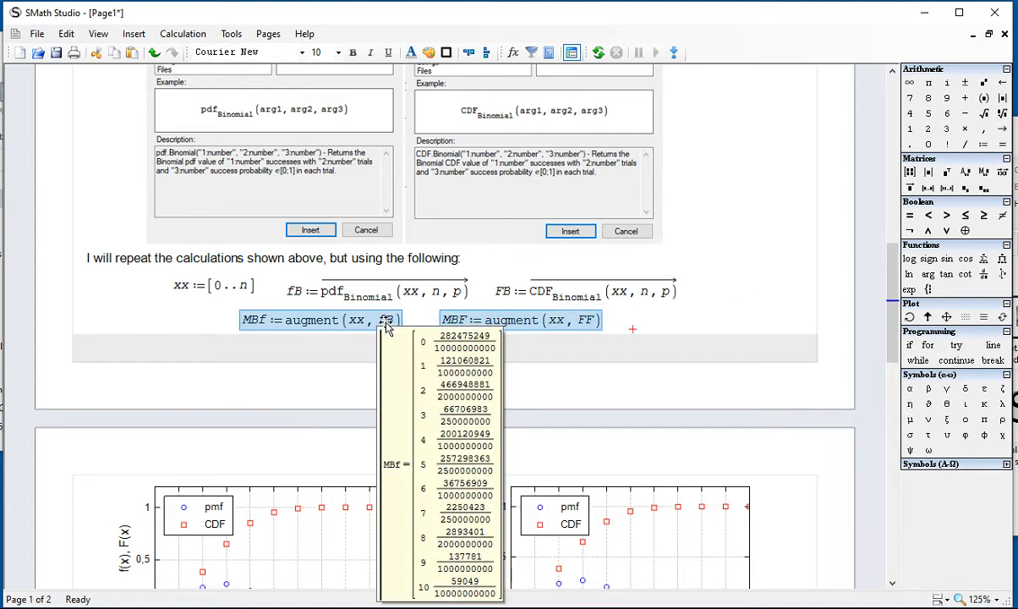
pyautogui.scroll(-3, 386, 325)
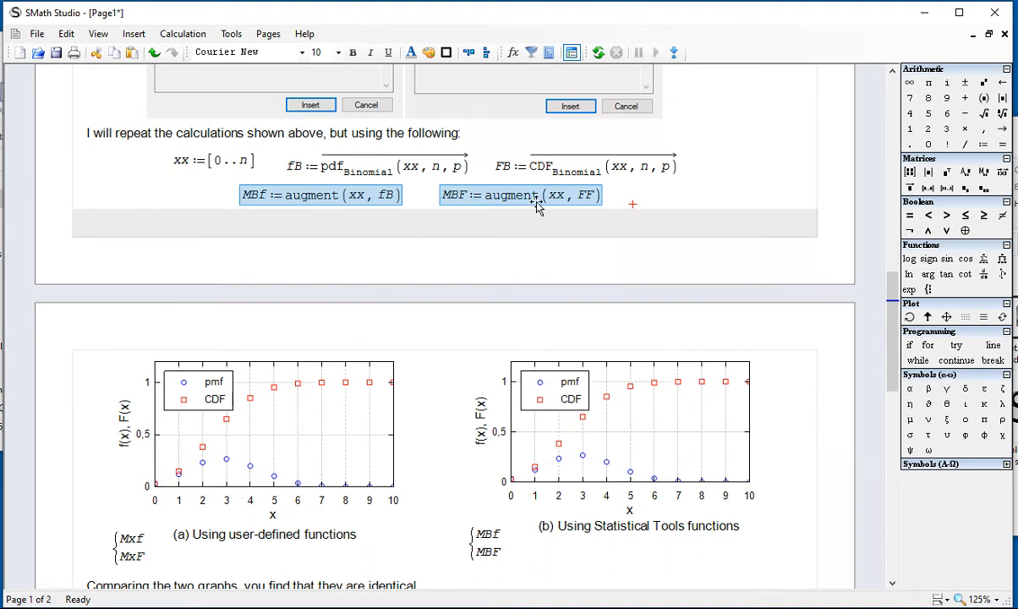
# Correct the MBF definition so that it augments xx with FB.
pyautogui.click(692, 153)
pyautogui.click(592, 201)
pyautogui.press('BackSpace')
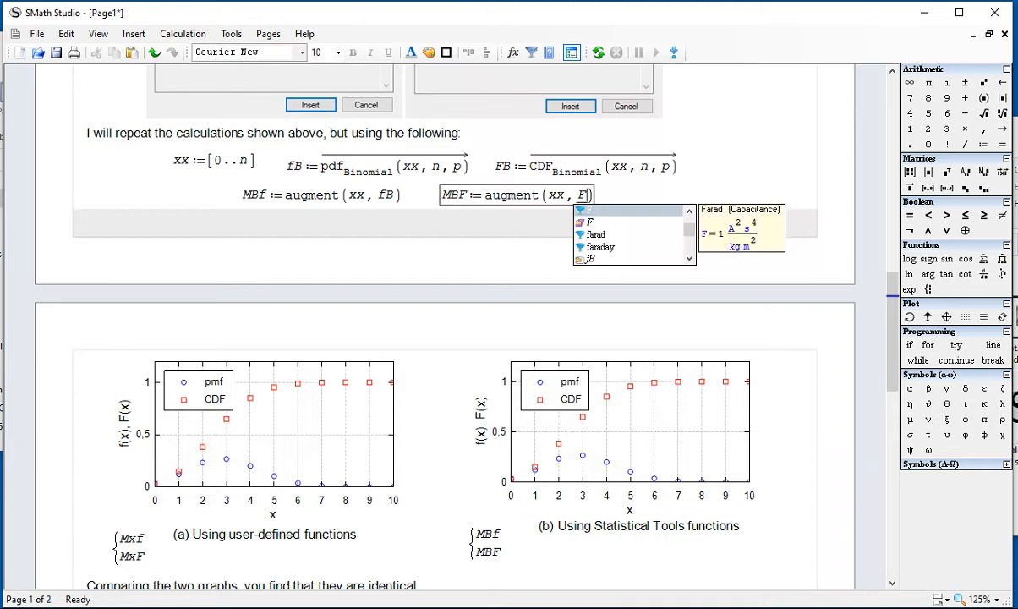
pyautogui.write('B')
pyautogui.click(771, 119)
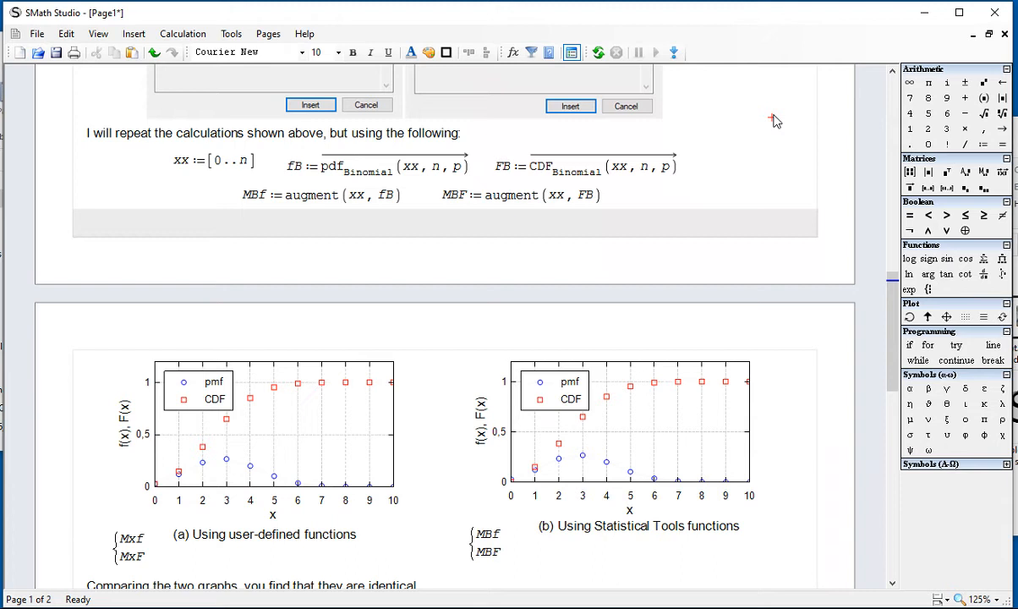
# Examine the Mxf and MxF inputs of the user-defined functions plot and trace them back to their augment definitions.
pyautogui.scroll(-3, 460, 342)
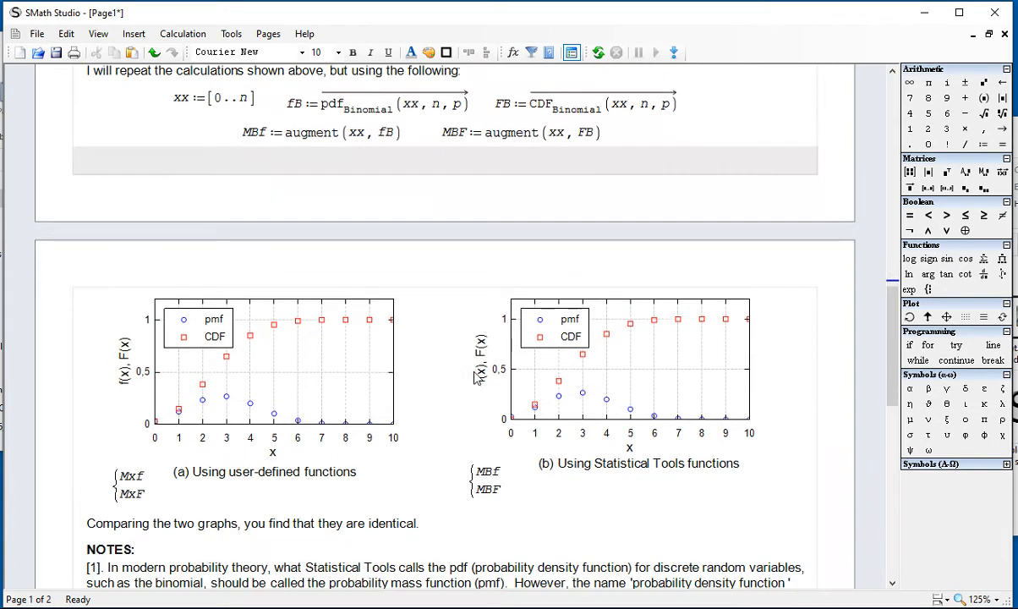
pyautogui.moveTo(129, 441); pyautogui.dragTo(133, 450)
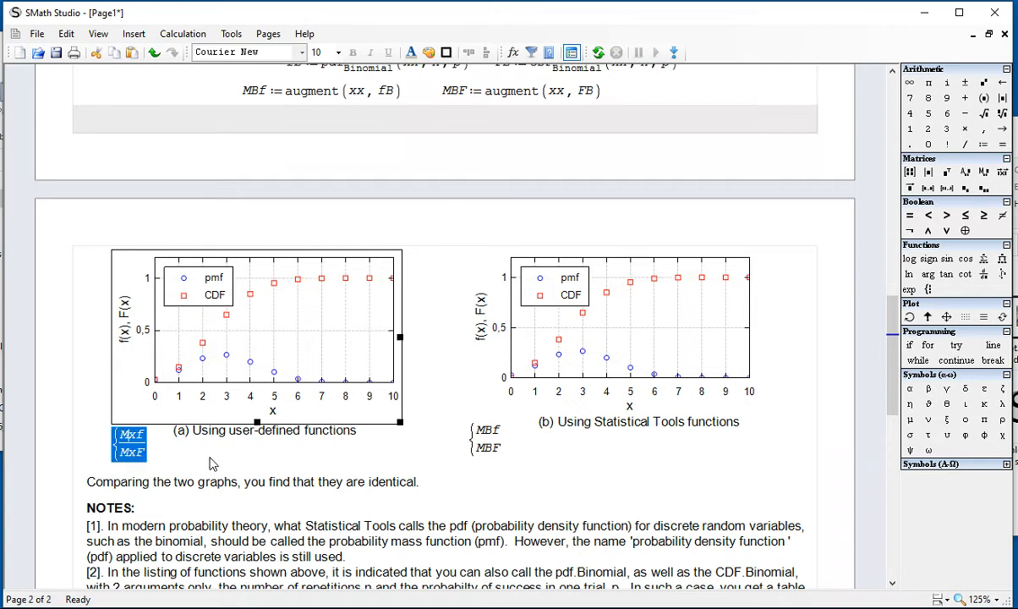
pyautogui.scroll(3, 211, 462)
pyautogui.scroll(15, 328, 204)
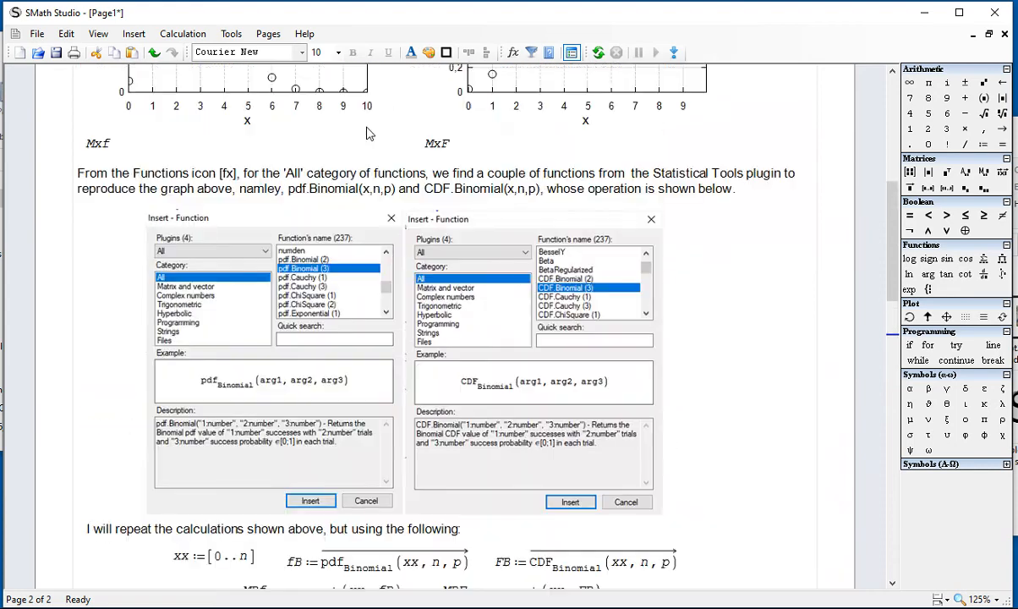
pyautogui.scroll(10, 368, 132)
pyautogui.moveTo(704, 291); pyautogui.dragTo(255, 186)
pyautogui.moveTo(675, 390); pyautogui.dragTo(323, 347)
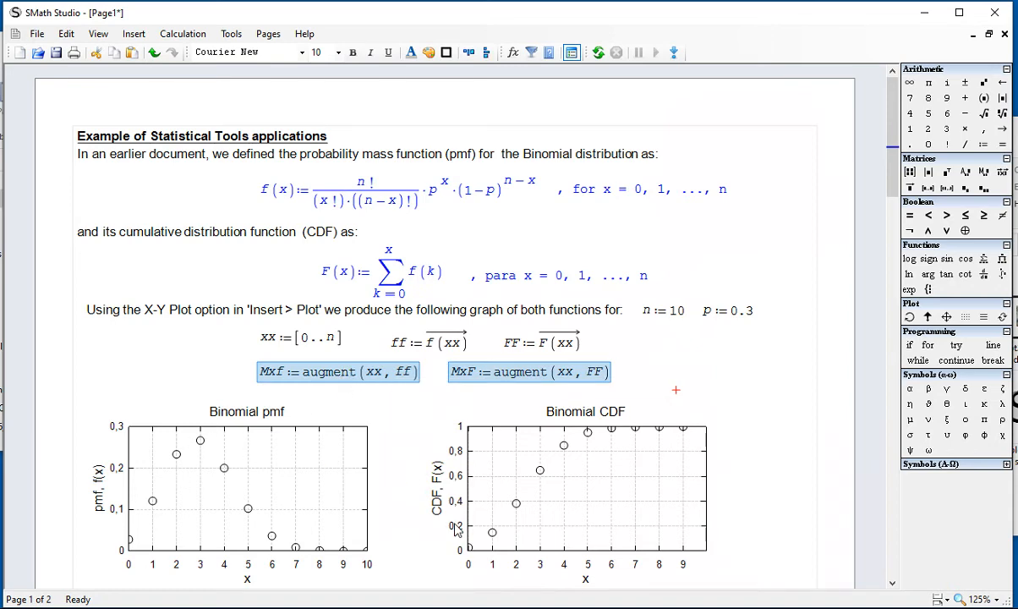
pyautogui.scroll(-10, 731, 457)
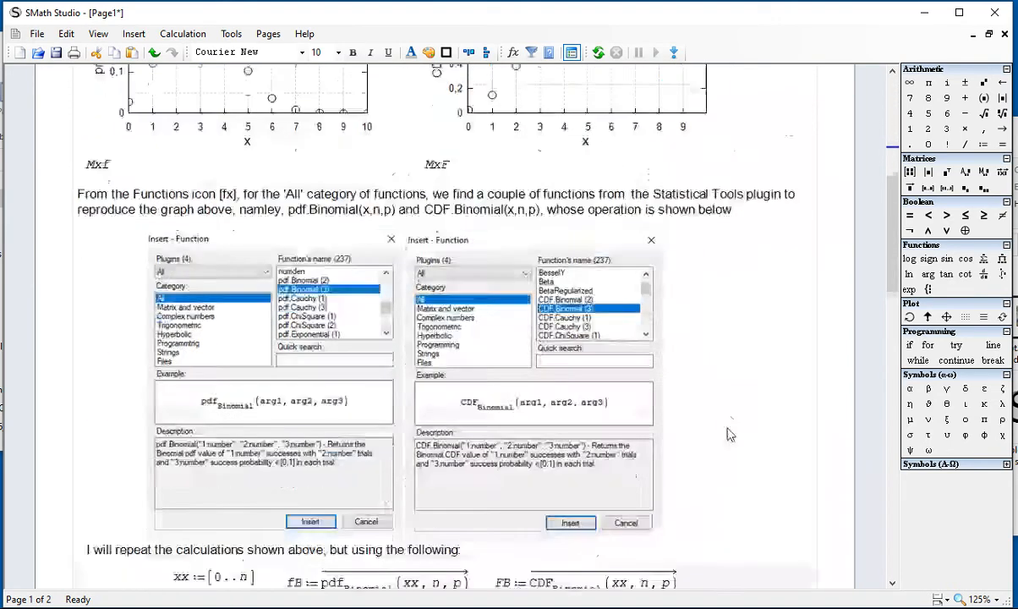
# View the X-Y plot formatting settings of graph (a), the plot using user-defined functions.
pyautogui.scroll(-3, 685, 390)
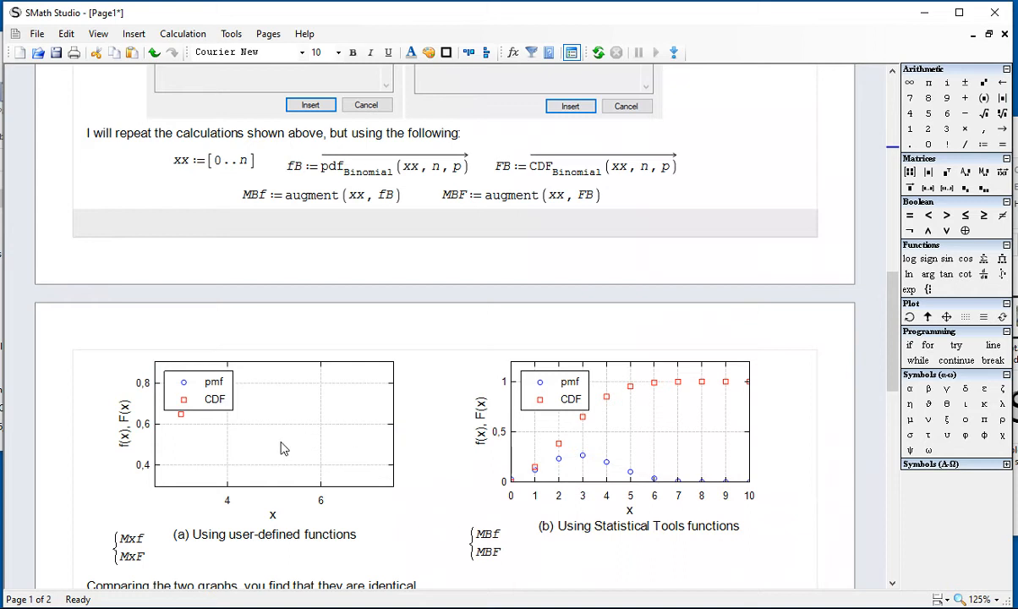
pyautogui.scroll(-1, 283, 448)
pyautogui.click(254, 431)
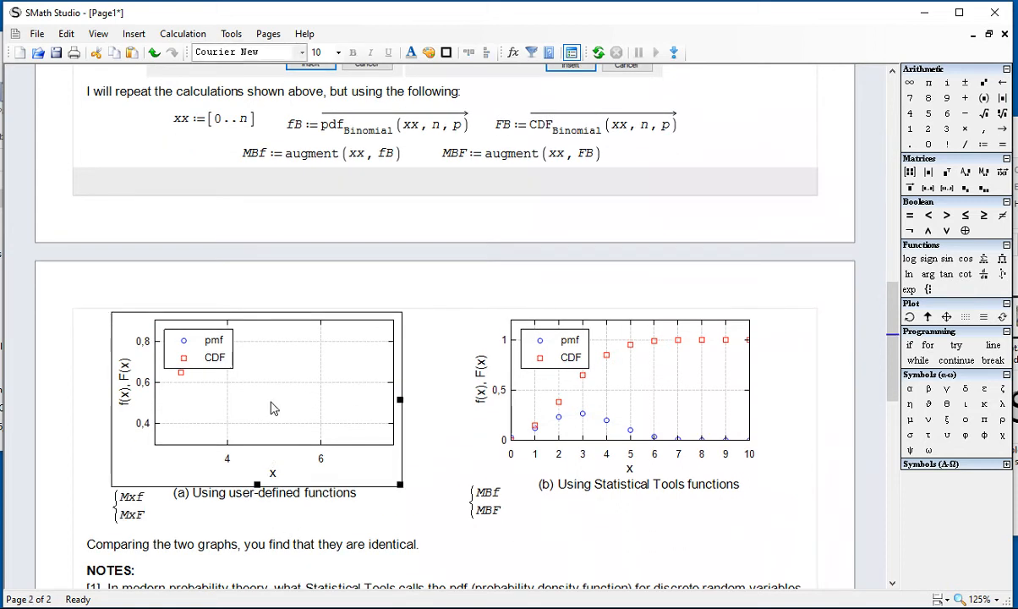
pyautogui.doubleClick(255, 382)
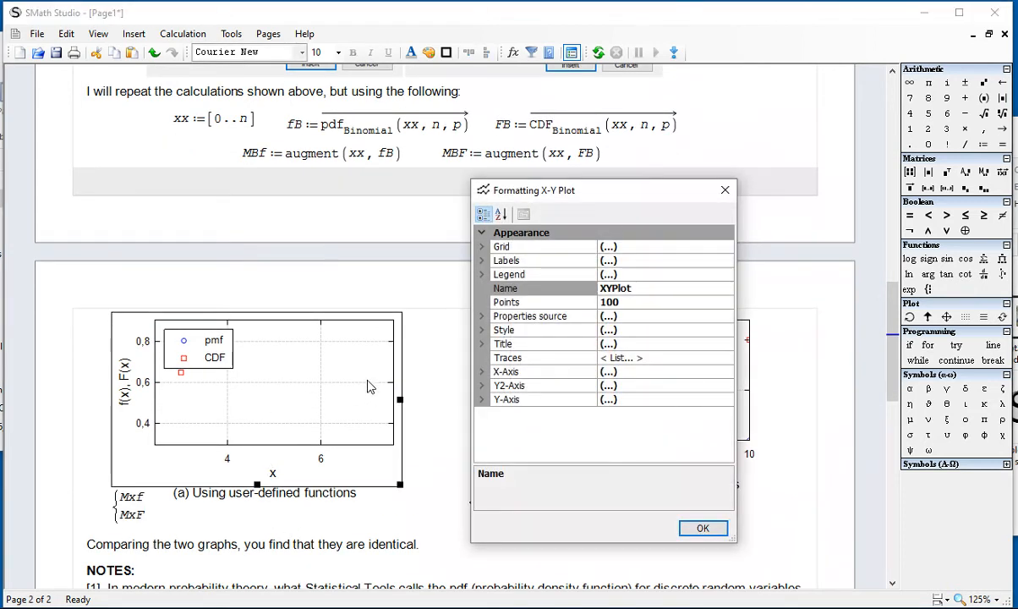
pyautogui.click(701, 528)
pyautogui.click(634, 515)
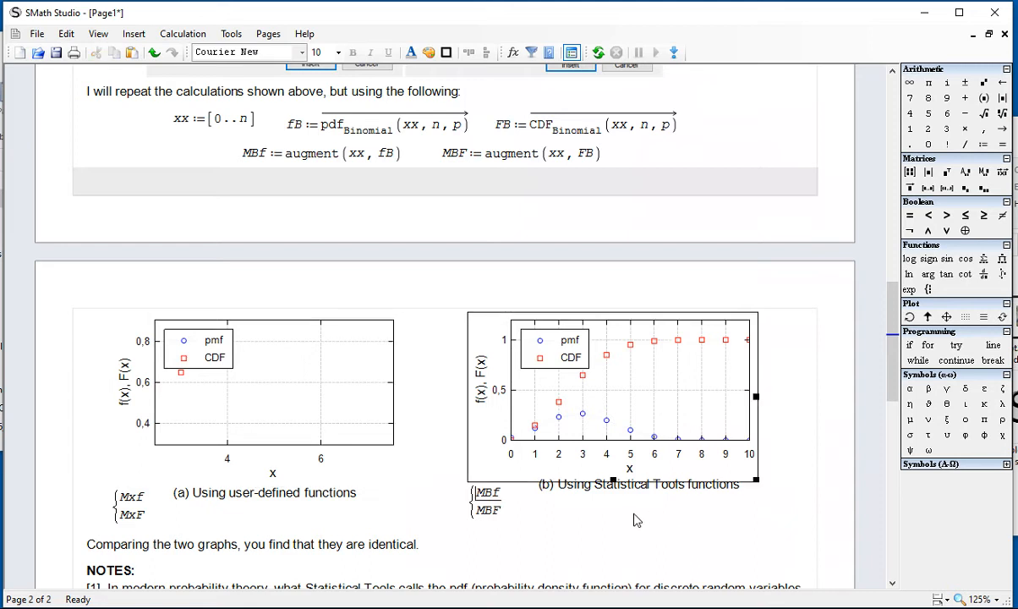
# Examine graph (b), the Statistical Tools plot, together with the MBf and MBF definitions that feed it.
pyautogui.click(290, 396)
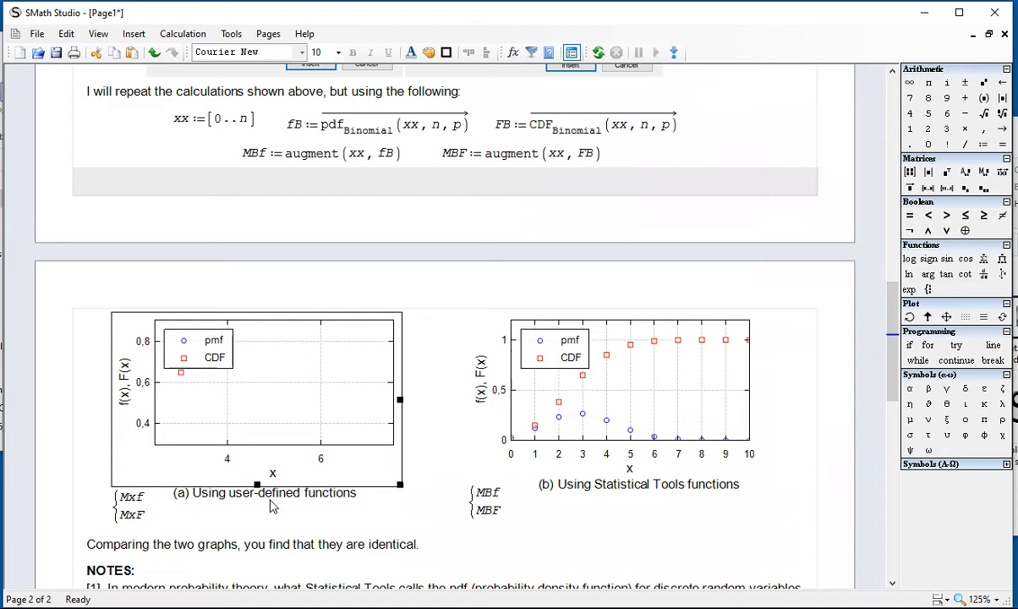
pyautogui.click(539, 483)
pyautogui.click(589, 433)
pyautogui.click(685, 539)
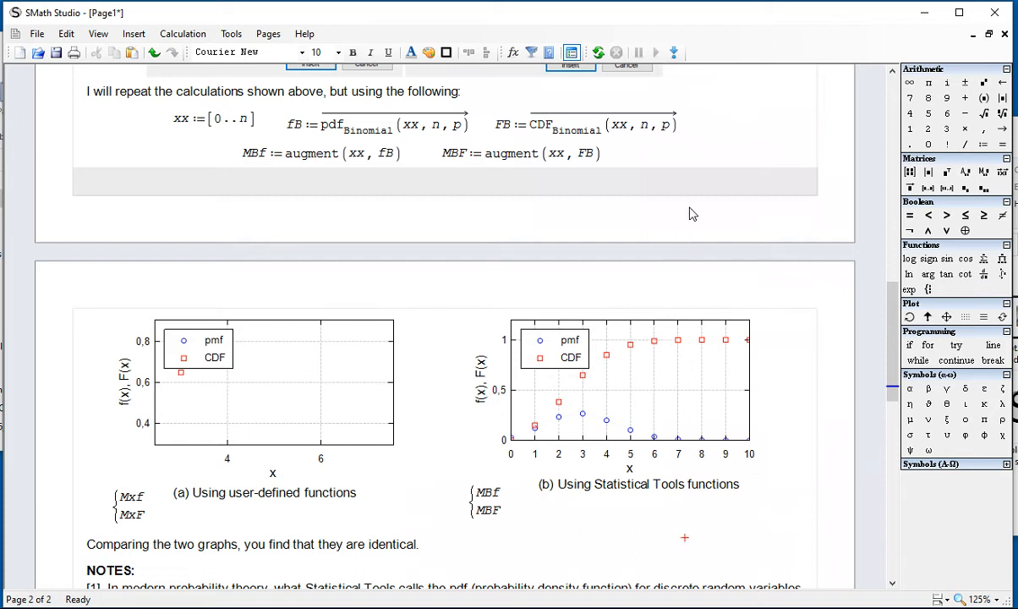
pyautogui.moveTo(607, 162); pyautogui.dragTo(302, 164)
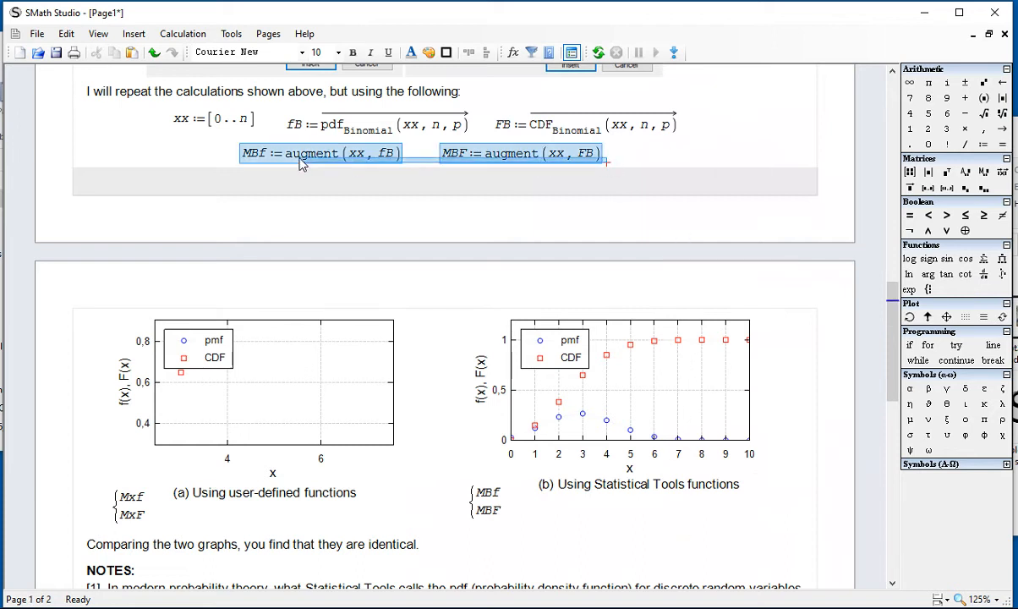